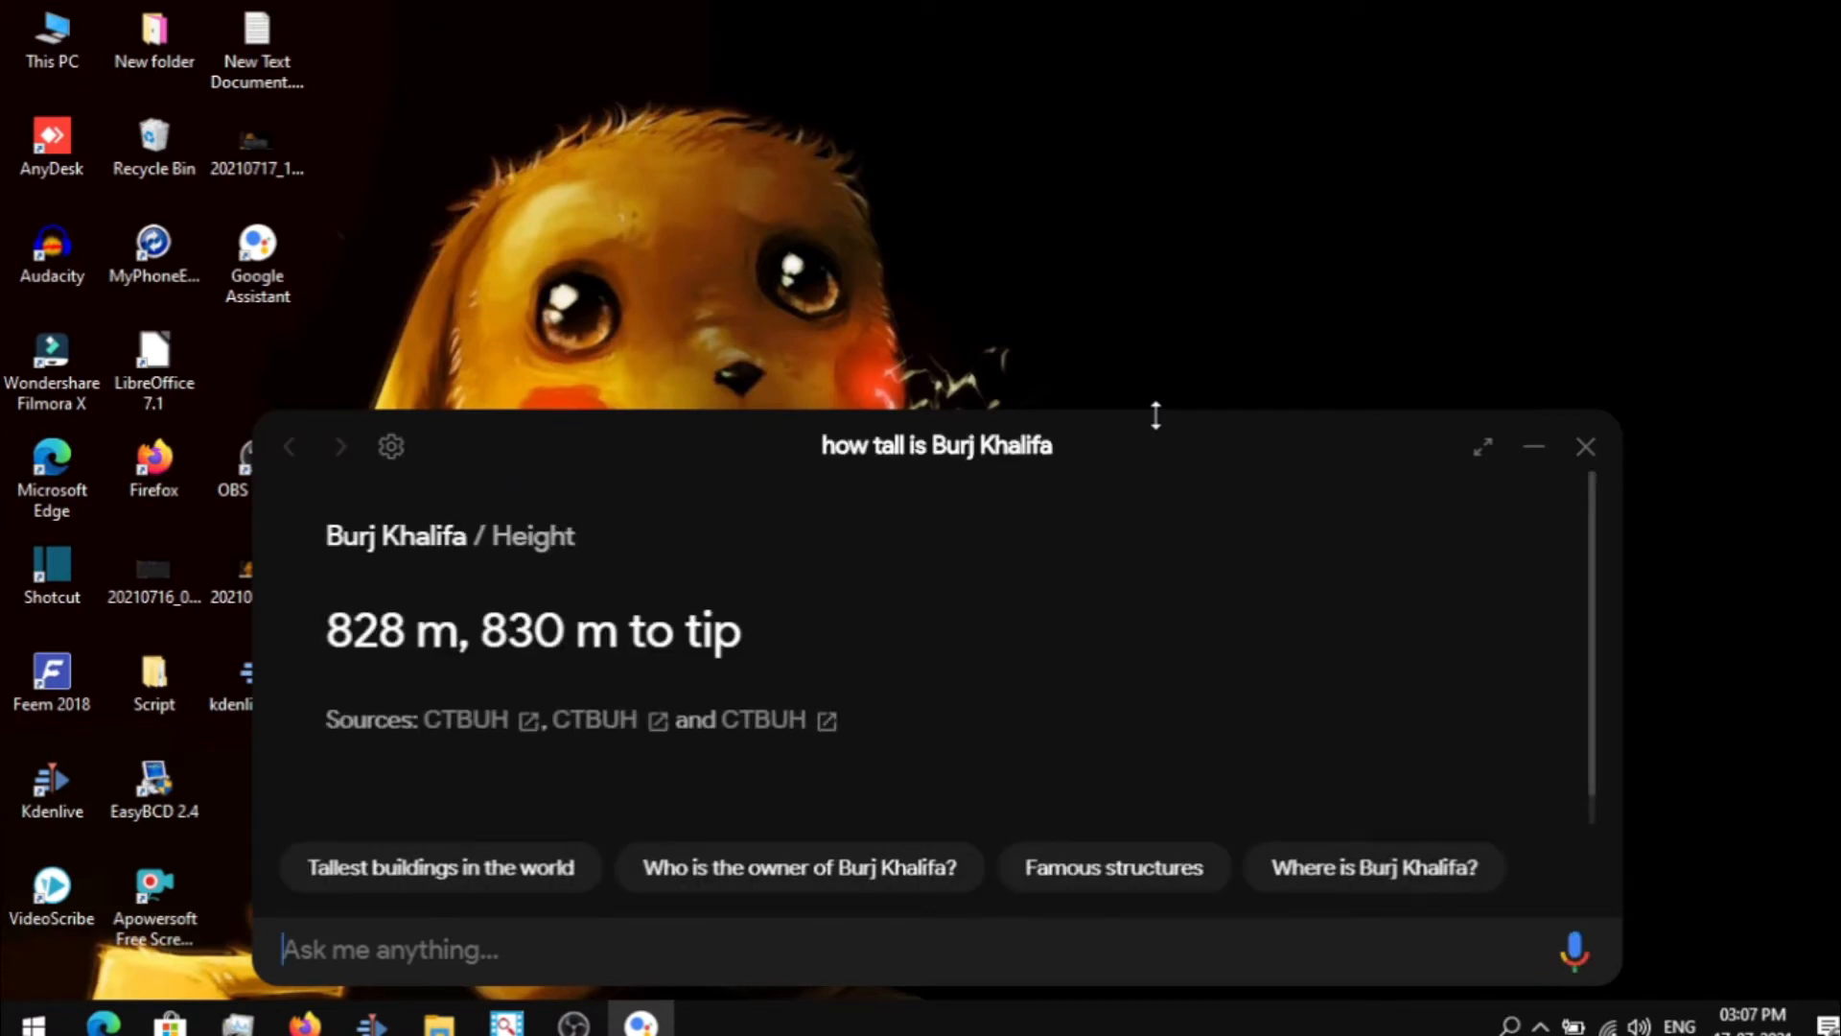
After the 828 m Burj Khalifa answer, start listening for a new spoken question.
{"action": "left_click", "coordinate": [1574, 964]}
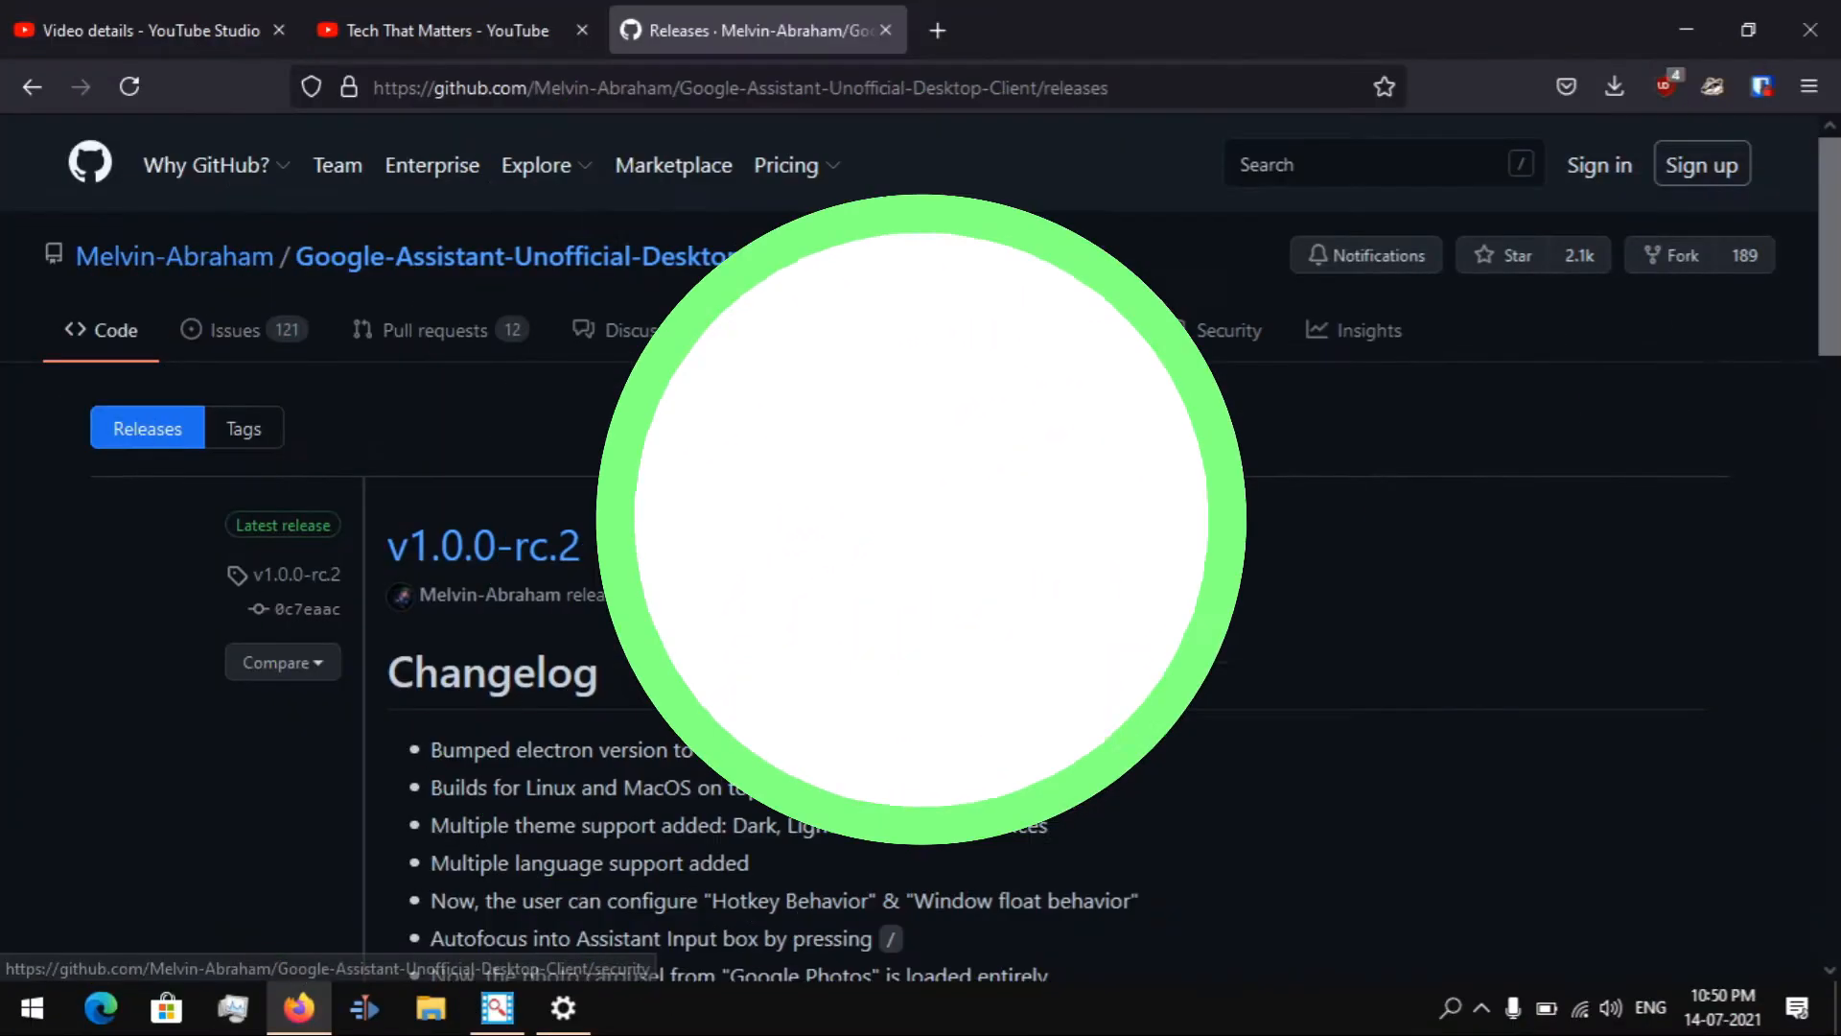
Scroll down to the six downloadable assets of release v1.0.0-rc.2.
{"action": "scroll", "coordinate": [936, 533], "scroll_direction": "down", "scroll_amount": 1}
{"action": "scroll", "coordinate": [930, 532], "scroll_direction": "up", "scroll_amount": 1}
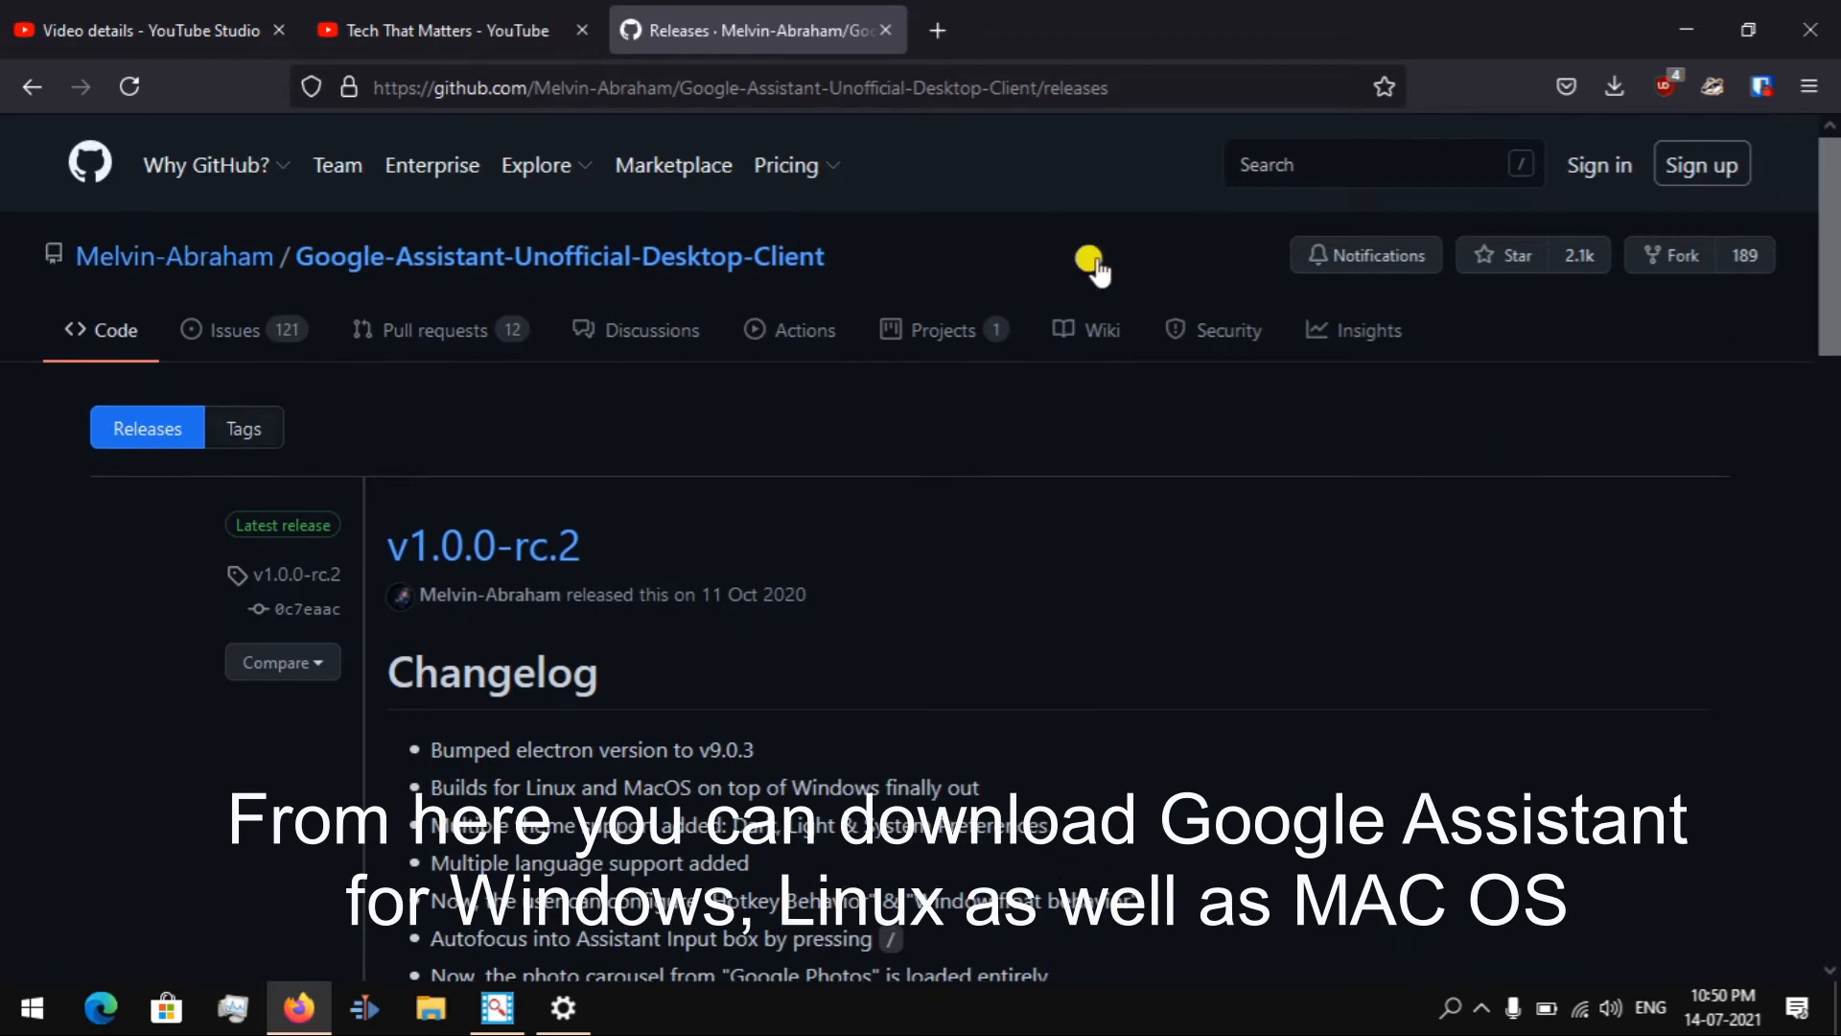
{"action": "left_click_drag", "start_coordinate": [1835, 208], "coordinate": [1830, 547]}
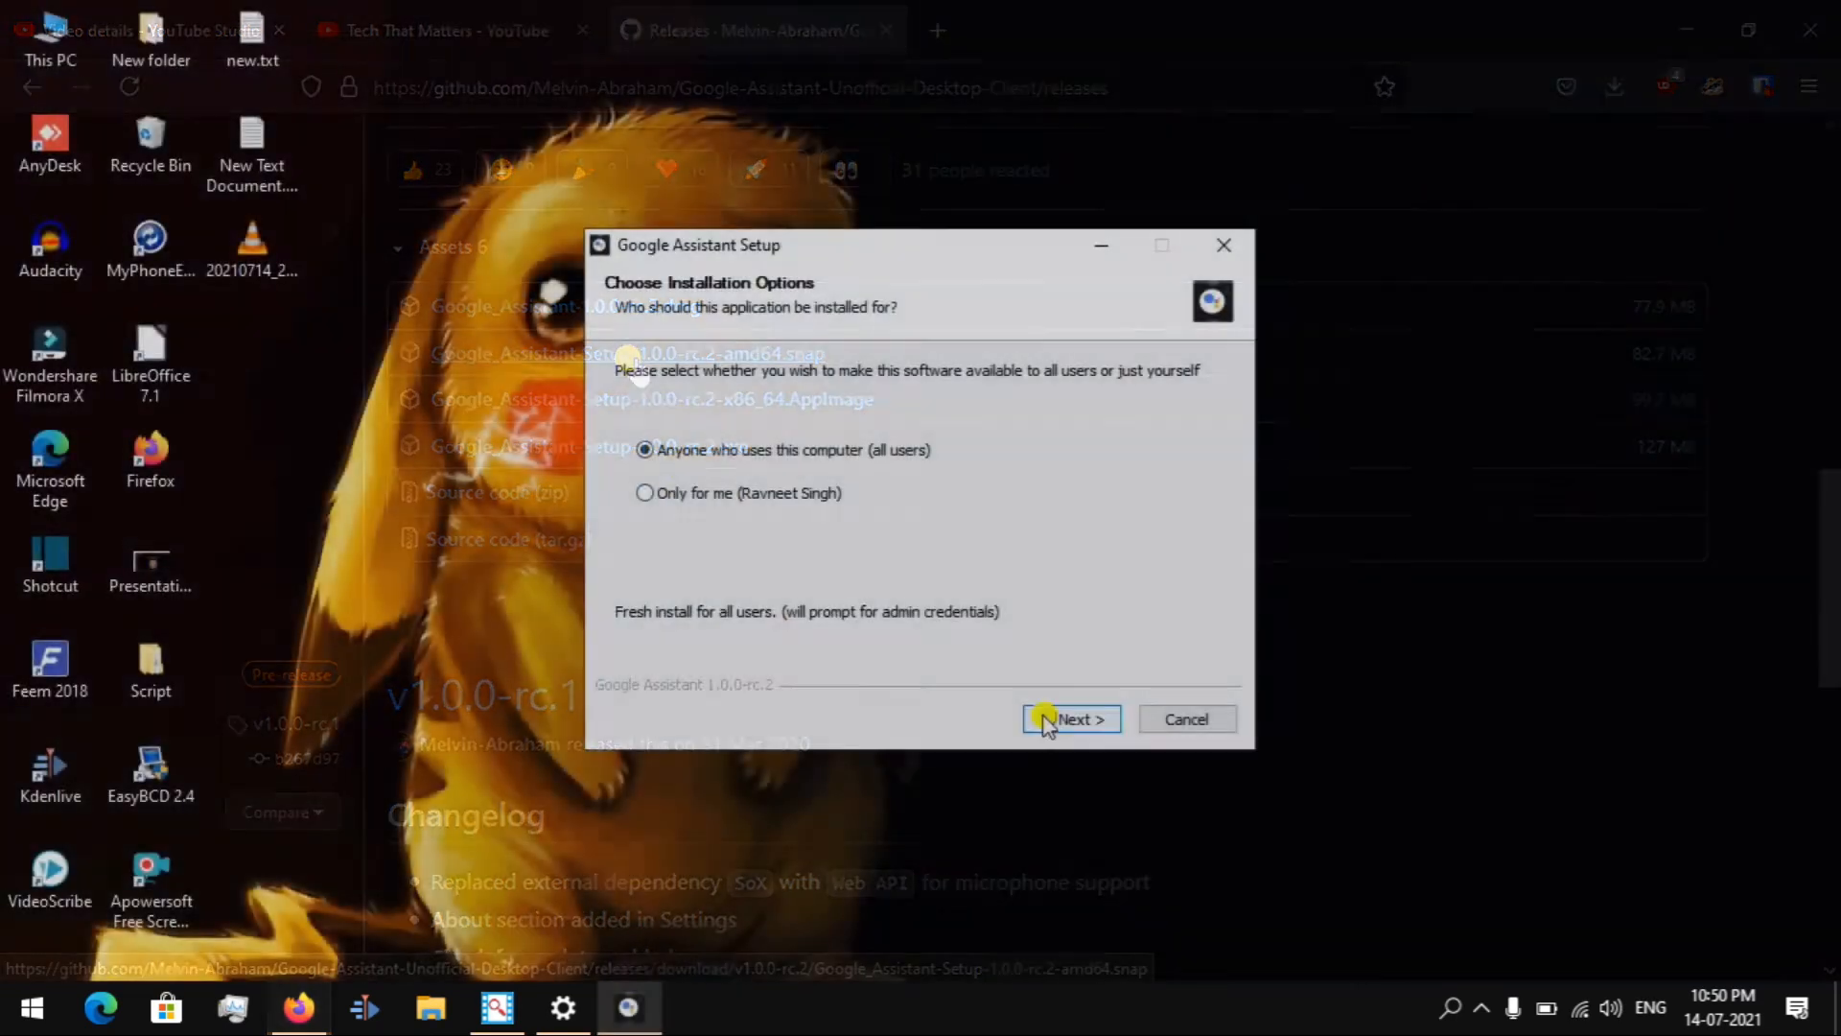
Install Google Assistant into E:\Program Files\Google Assistant, unchecking Run Google Assistant afterwards.
{"action": "left_click", "coordinate": [1055, 718]}
{"action": "left_click", "coordinate": [1127, 551]}
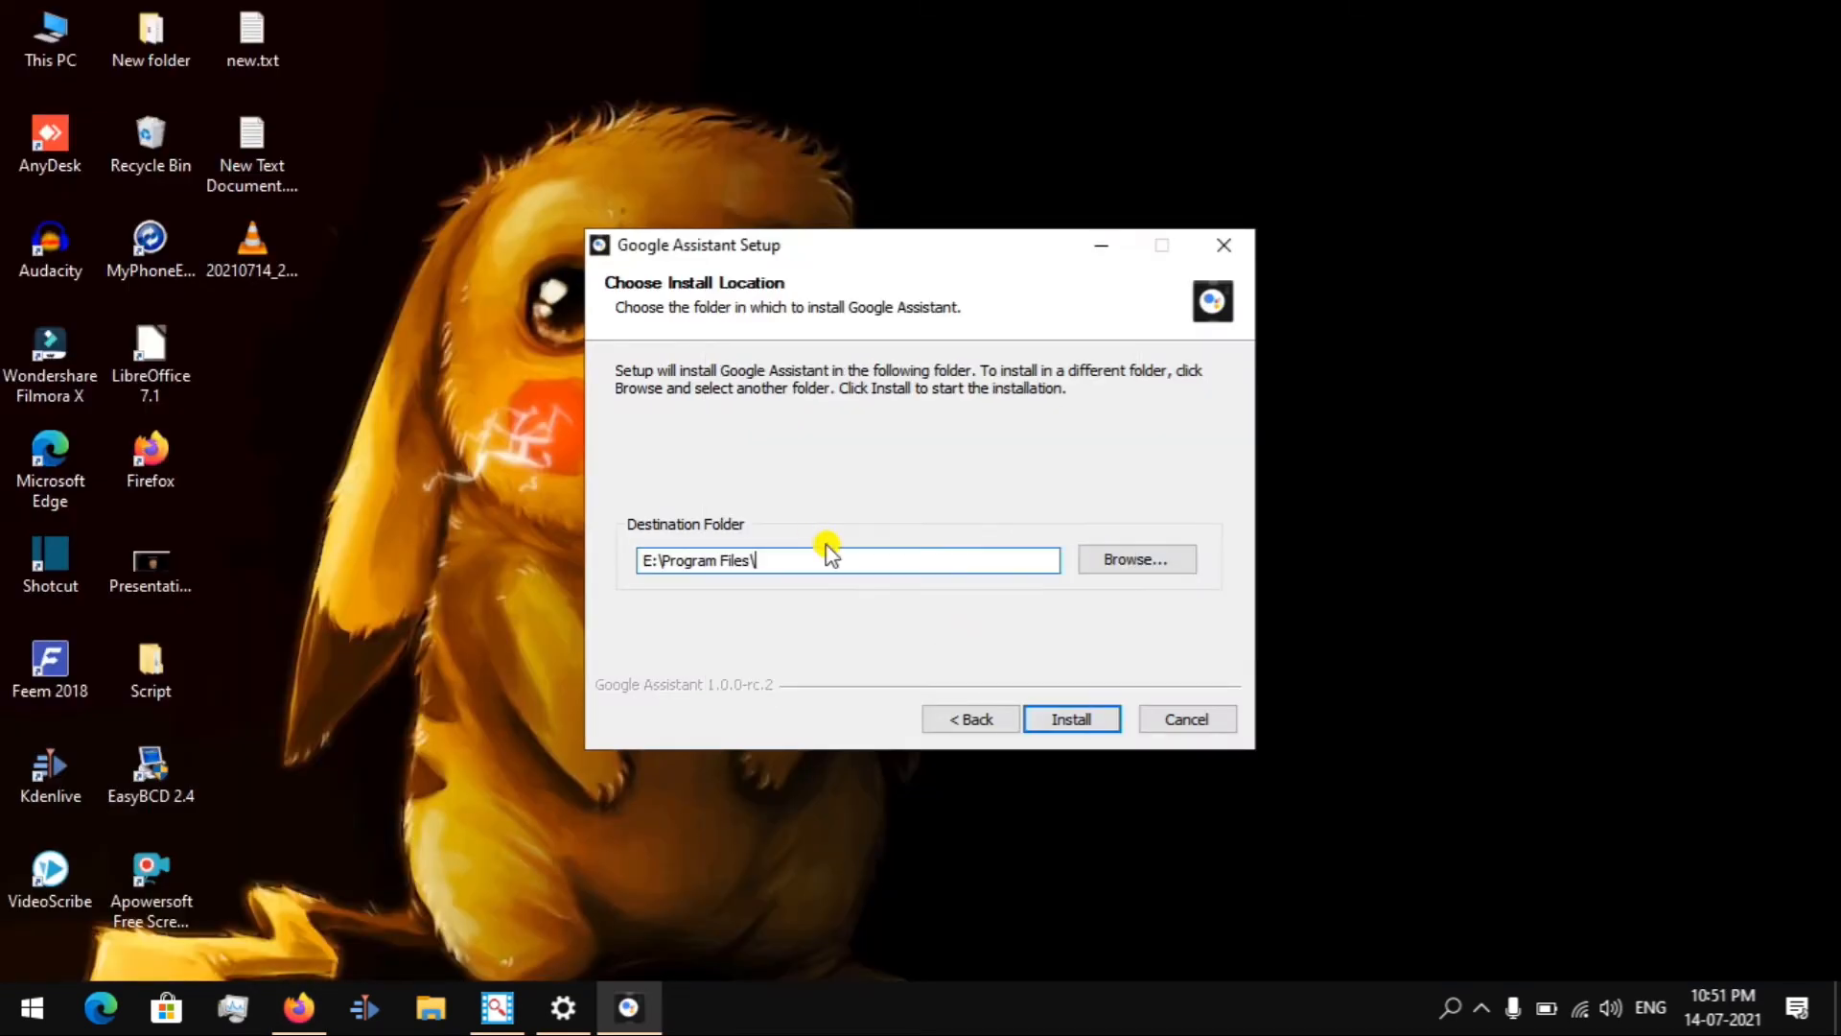
{"action": "type", "text": "Google Assistant"}
{"action": "left_click", "coordinate": [1076, 722]}
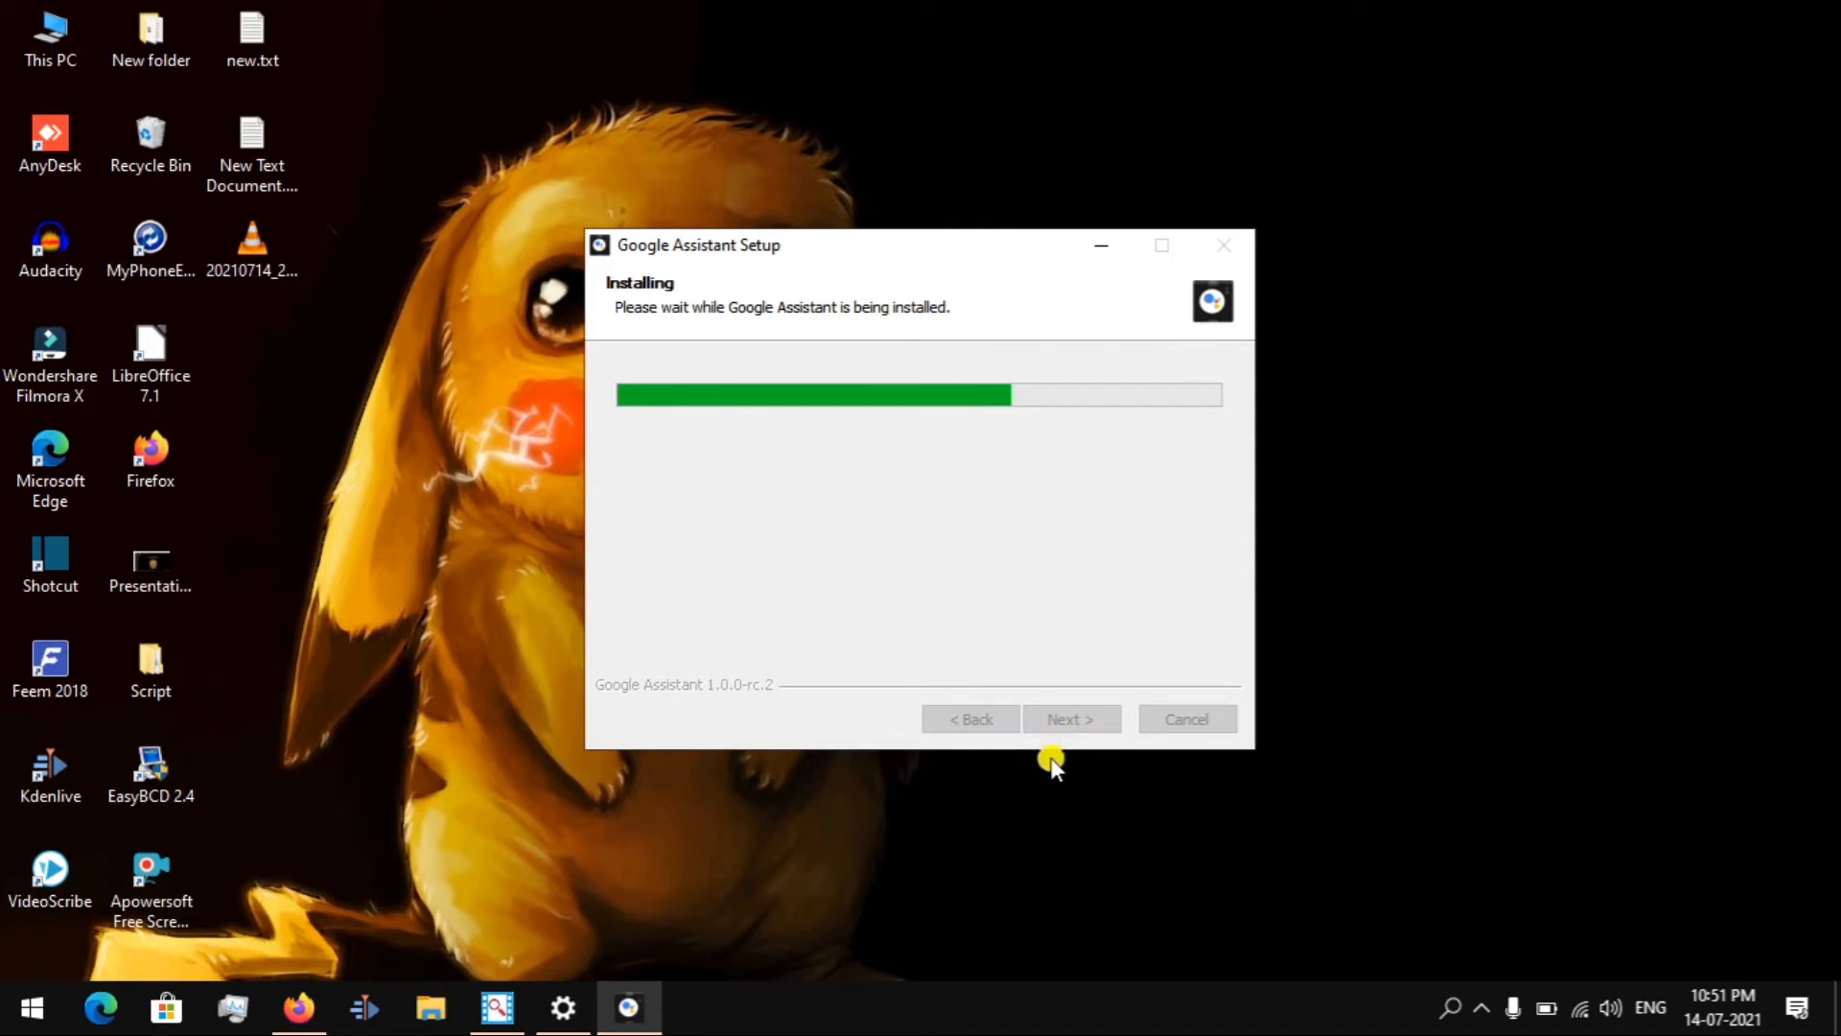
{"action": "left_click", "coordinate": [836, 470]}
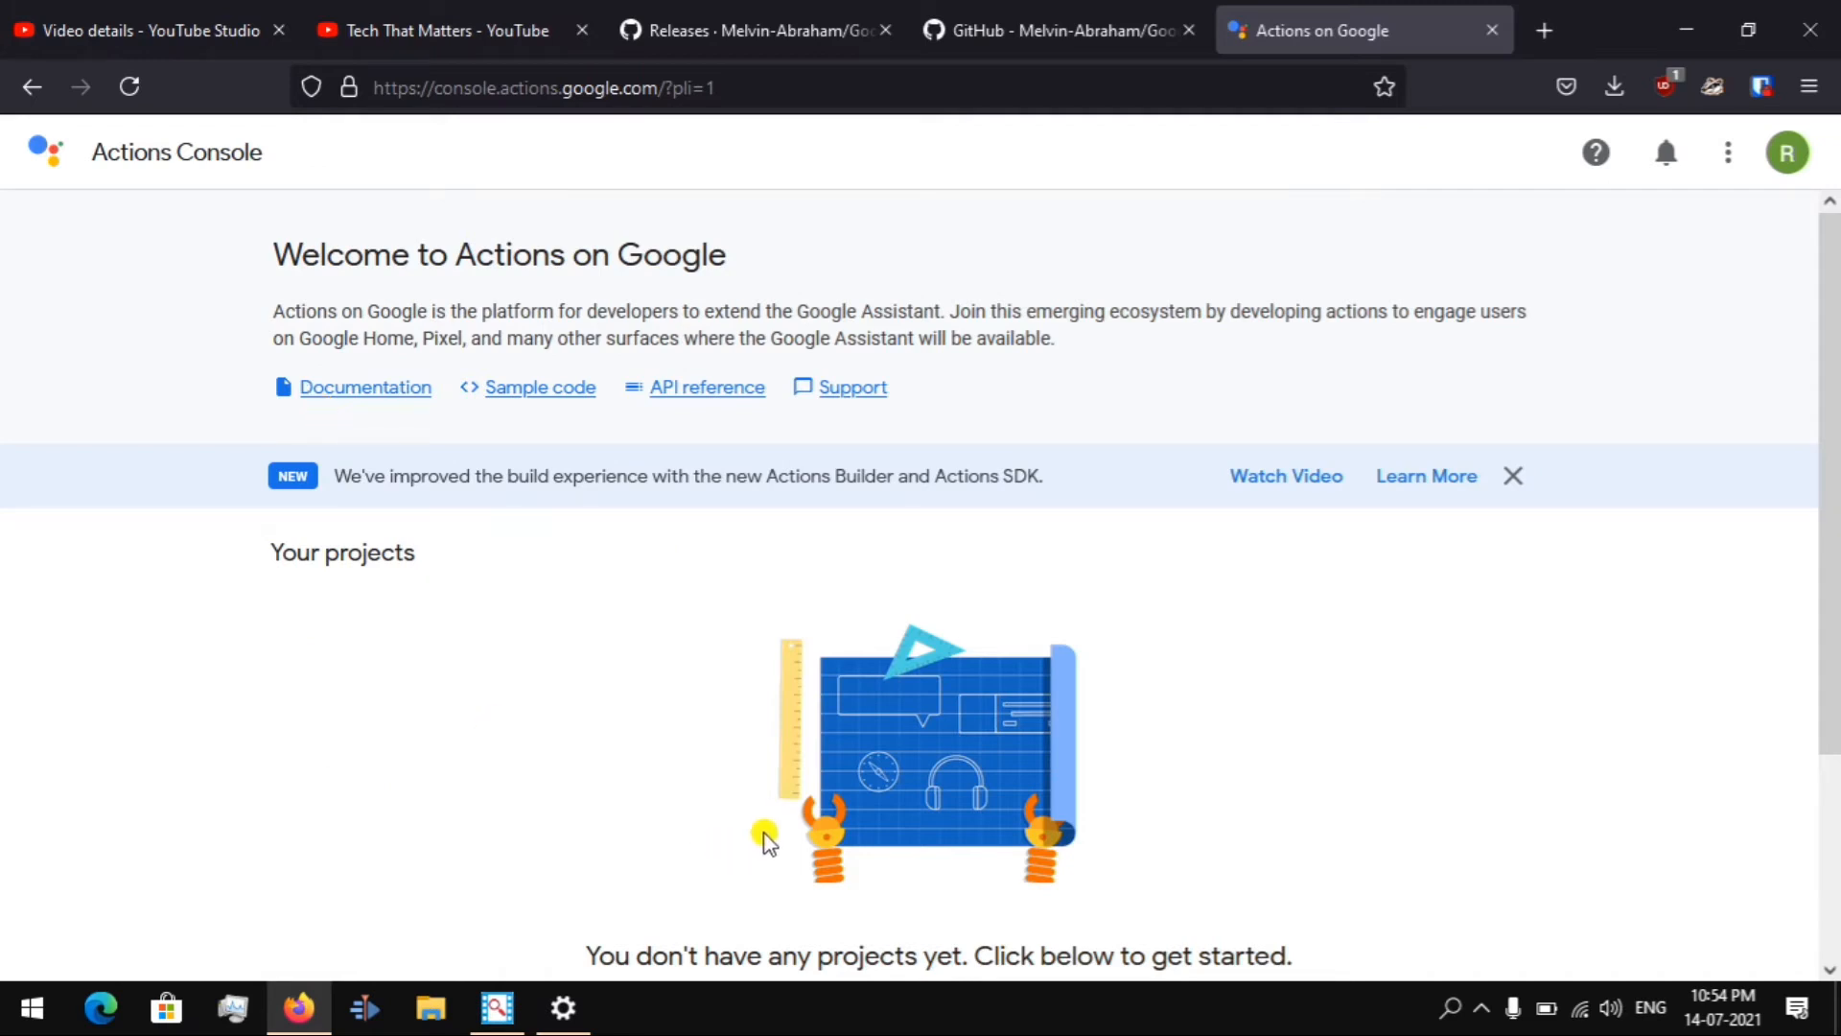
Start a new Actions Console project and accept the terms of service.
{"action": "scroll", "coordinate": [1230, 862], "scroll_direction": "down", "scroll_amount": 3}
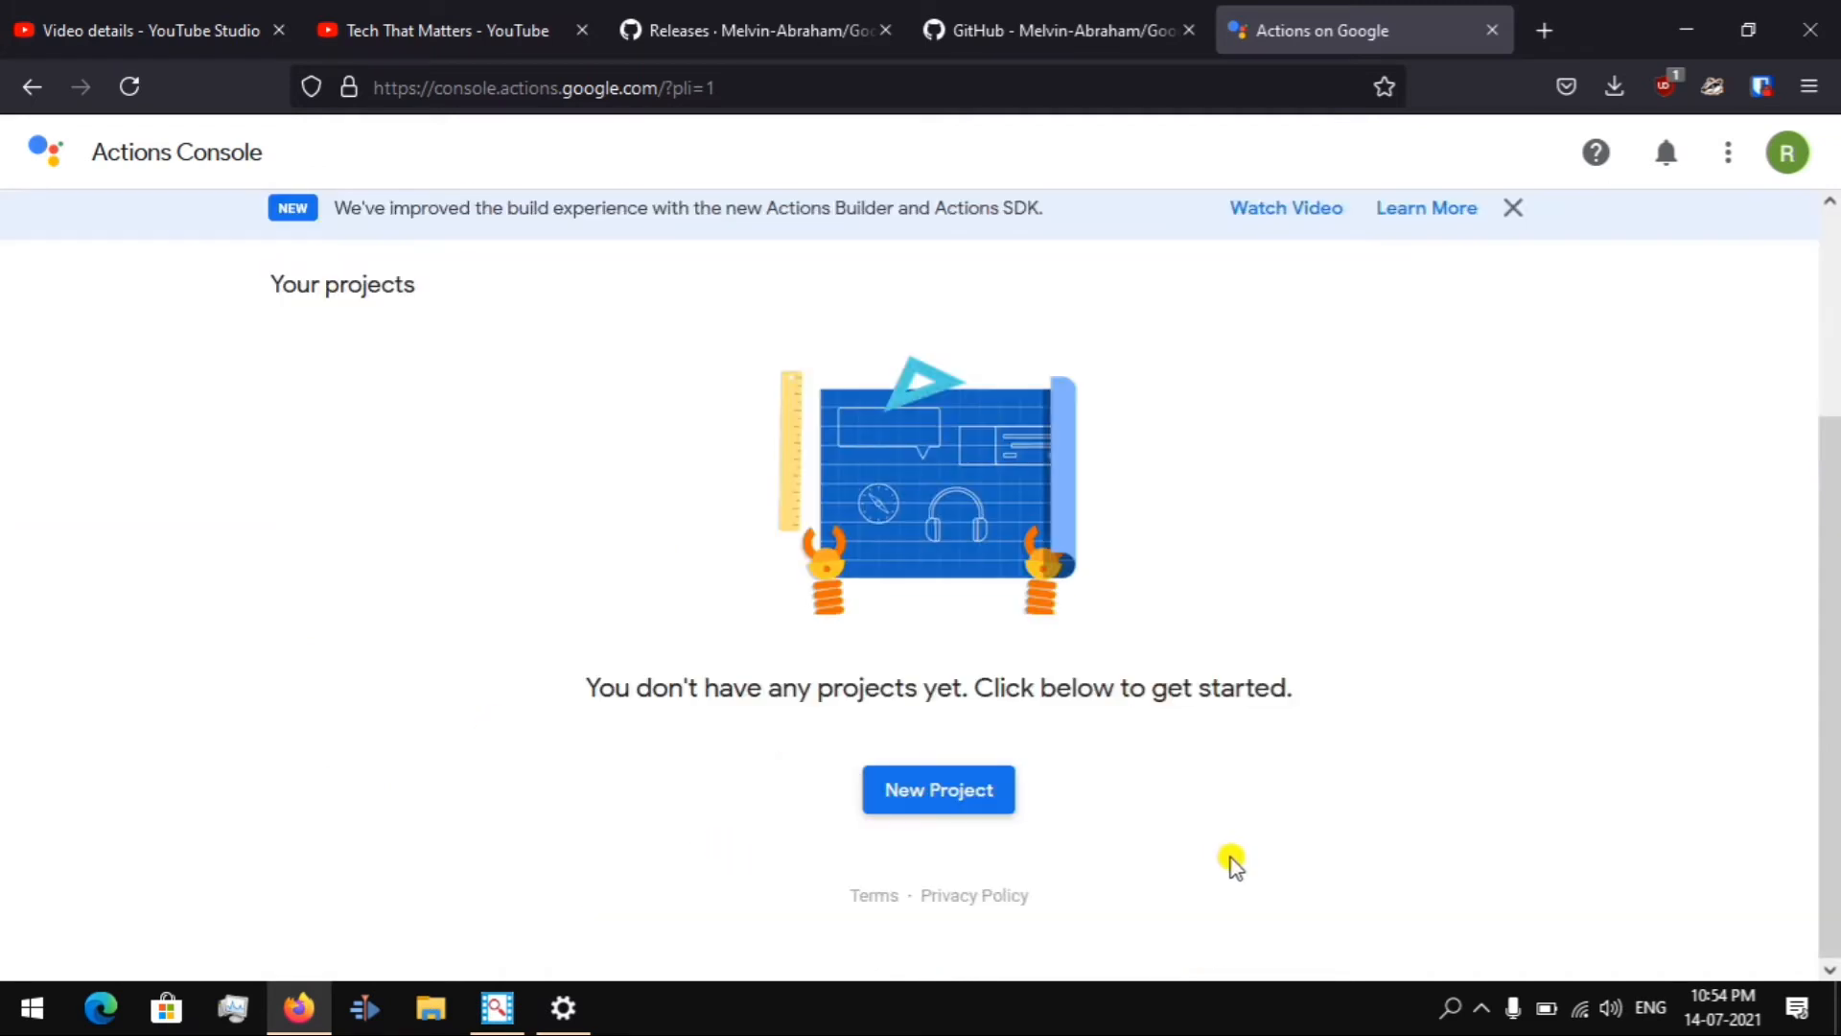
{"action": "left_click", "coordinate": [974, 788]}
{"action": "left_click", "coordinate": [529, 625]}
{"action": "left_click", "coordinate": [868, 721]}
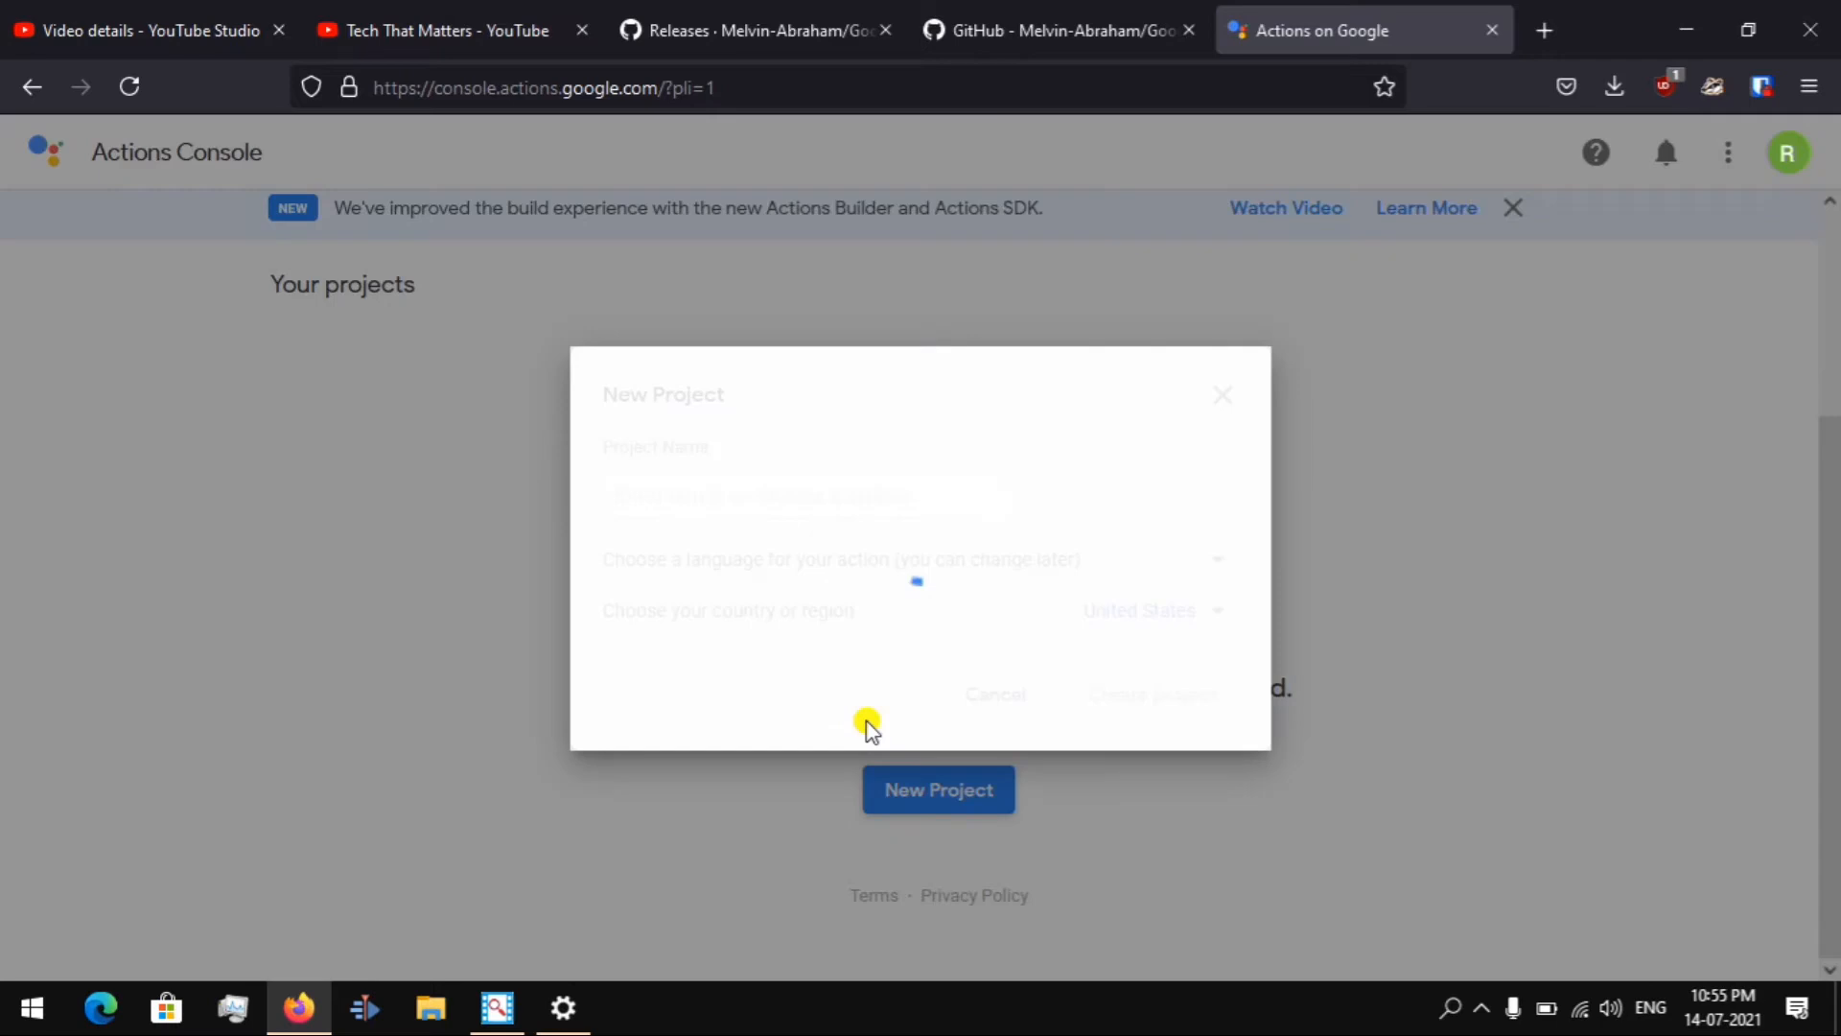
Create project 'Tech That Matters' with country India, then go to device registration.
{"action": "left_click", "coordinate": [699, 480]}
{"action": "type", "text": "Tech That"}
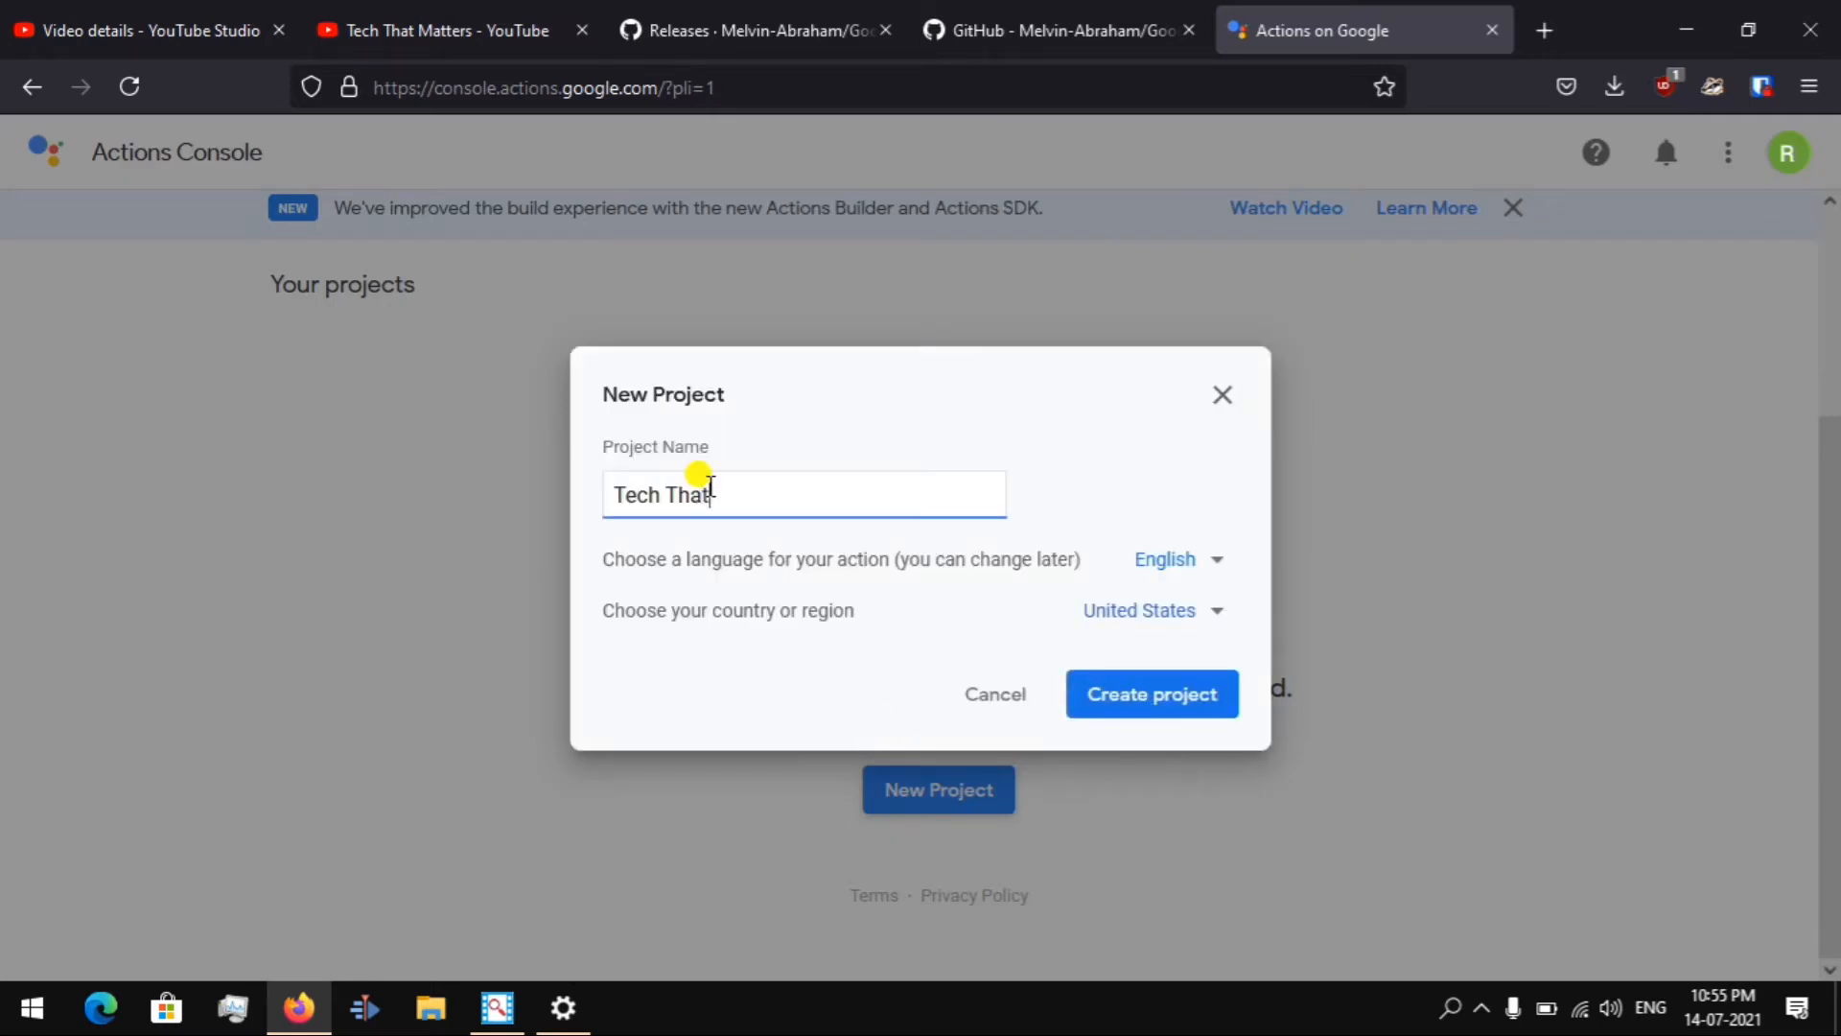
{"action": "type", "text": " Matters"}
{"action": "left_click", "coordinate": [1216, 615]}
{"action": "scroll", "coordinate": [1204, 710], "scroll_direction": "down", "scroll_amount": 4}
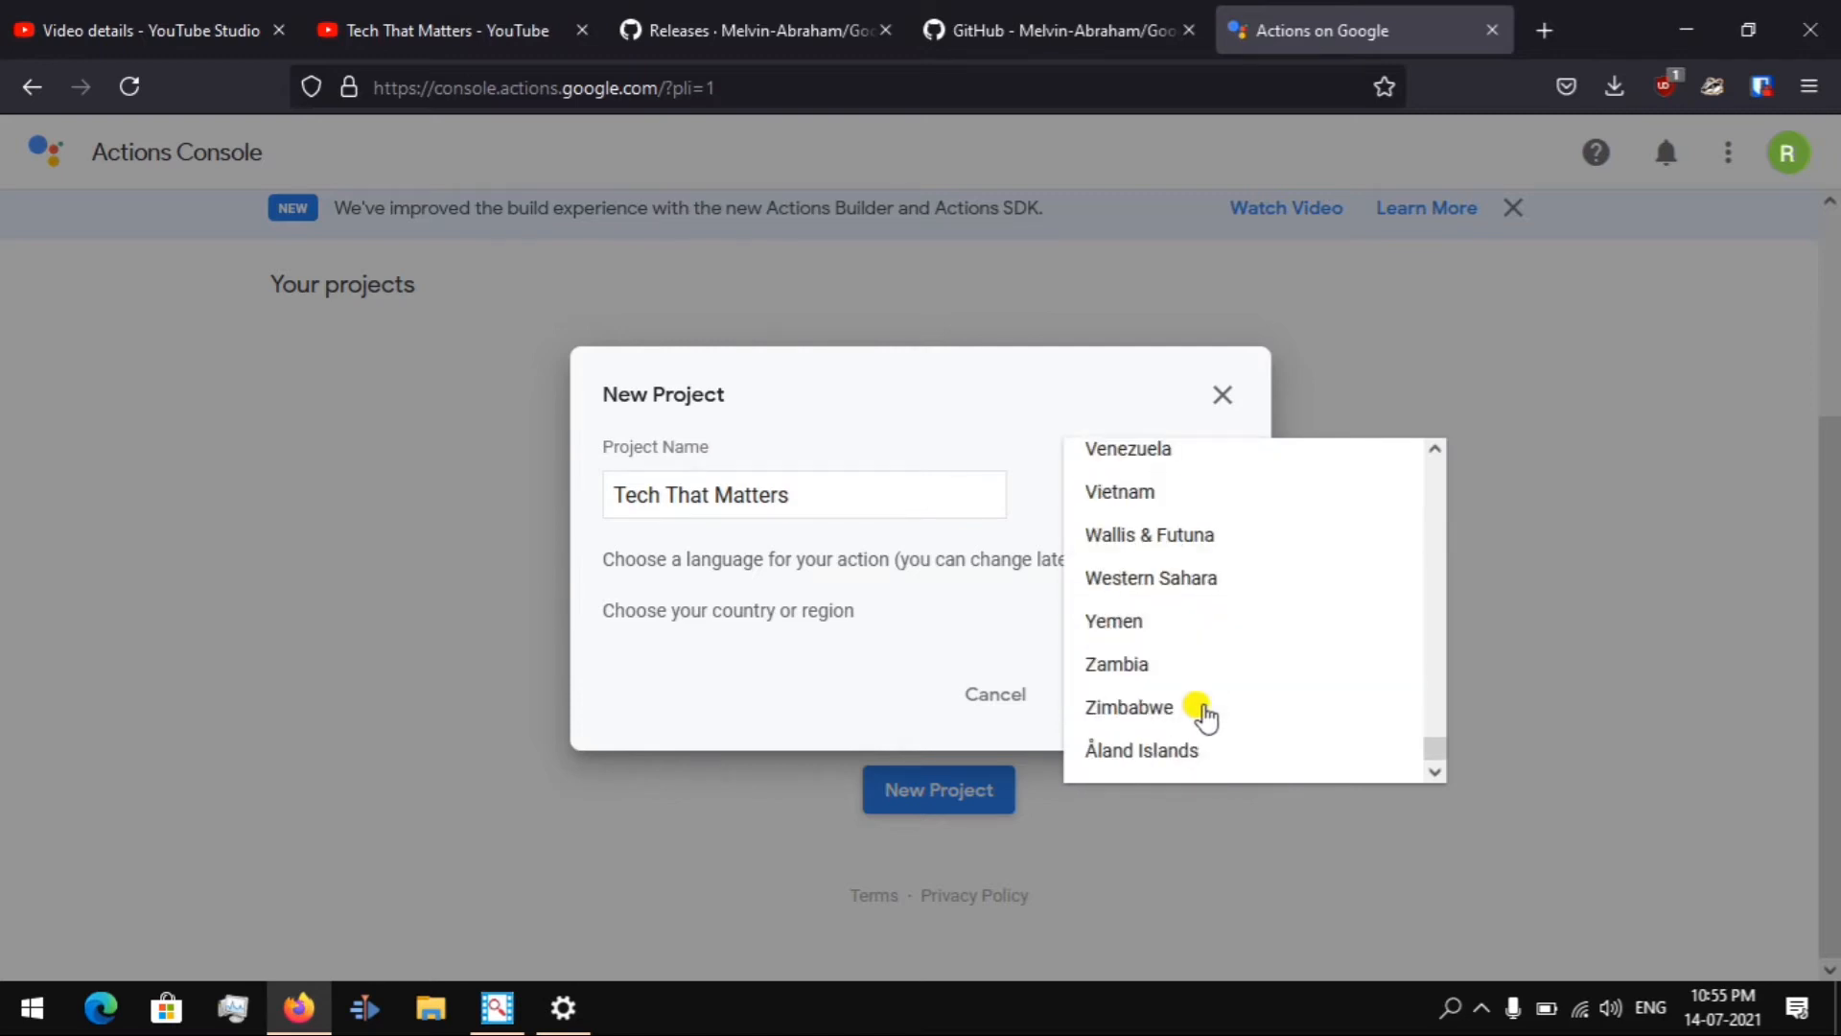
{"action": "scroll", "coordinate": [1151, 575], "scroll_direction": "up", "scroll_amount": 20}
{"action": "left_click", "coordinate": [1110, 451]}
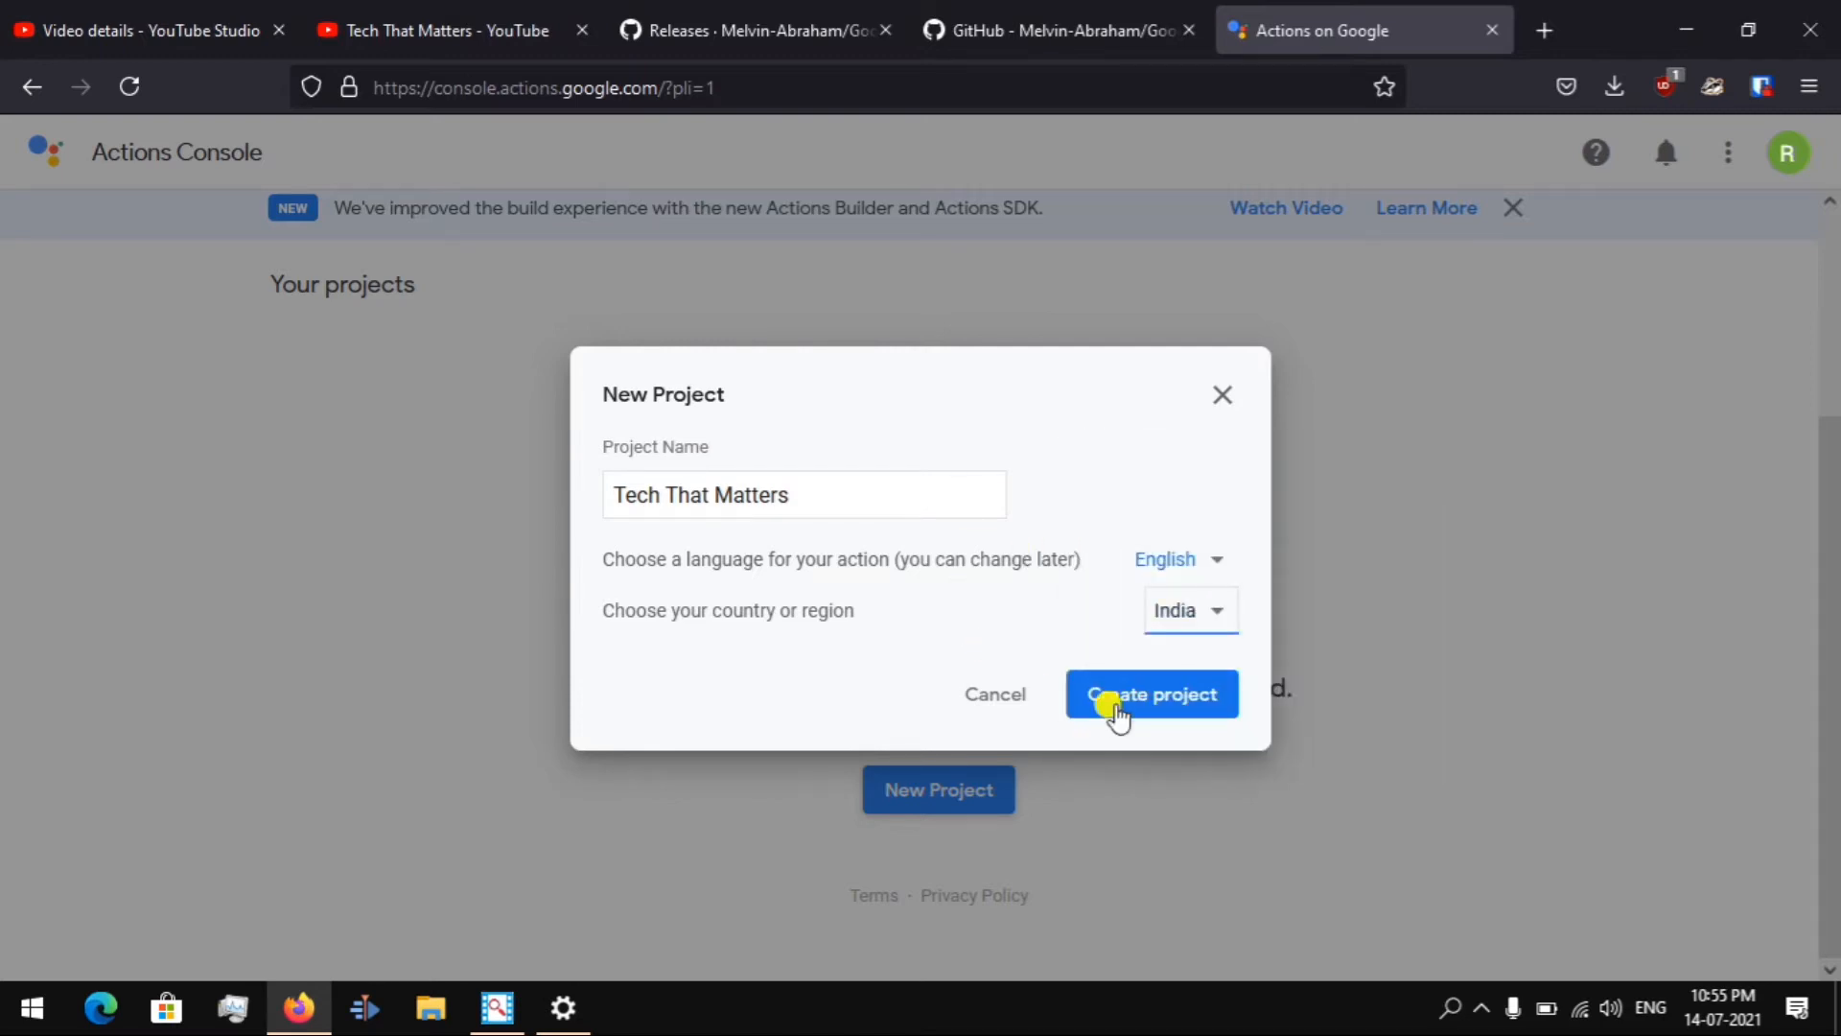
{"action": "left_click", "coordinate": [1115, 705]}
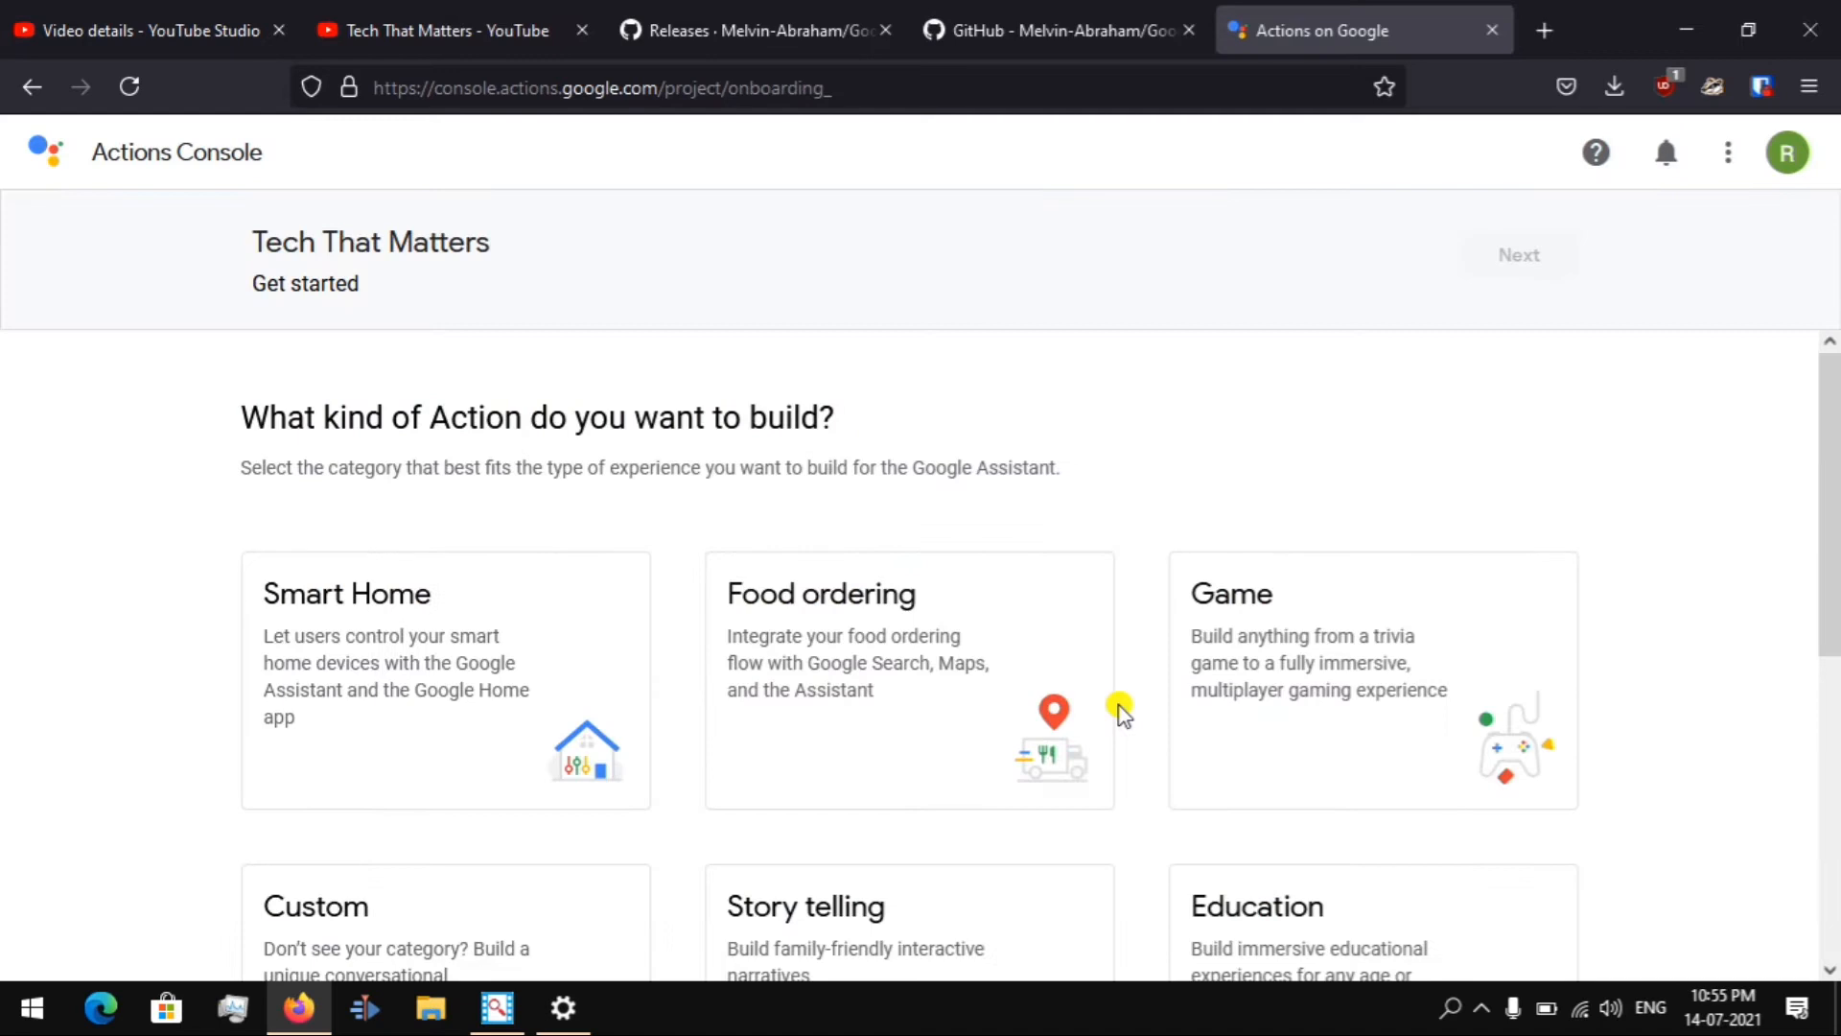
{"action": "left_click_drag", "start_coordinate": [1831, 378], "coordinate": [1839, 708]}
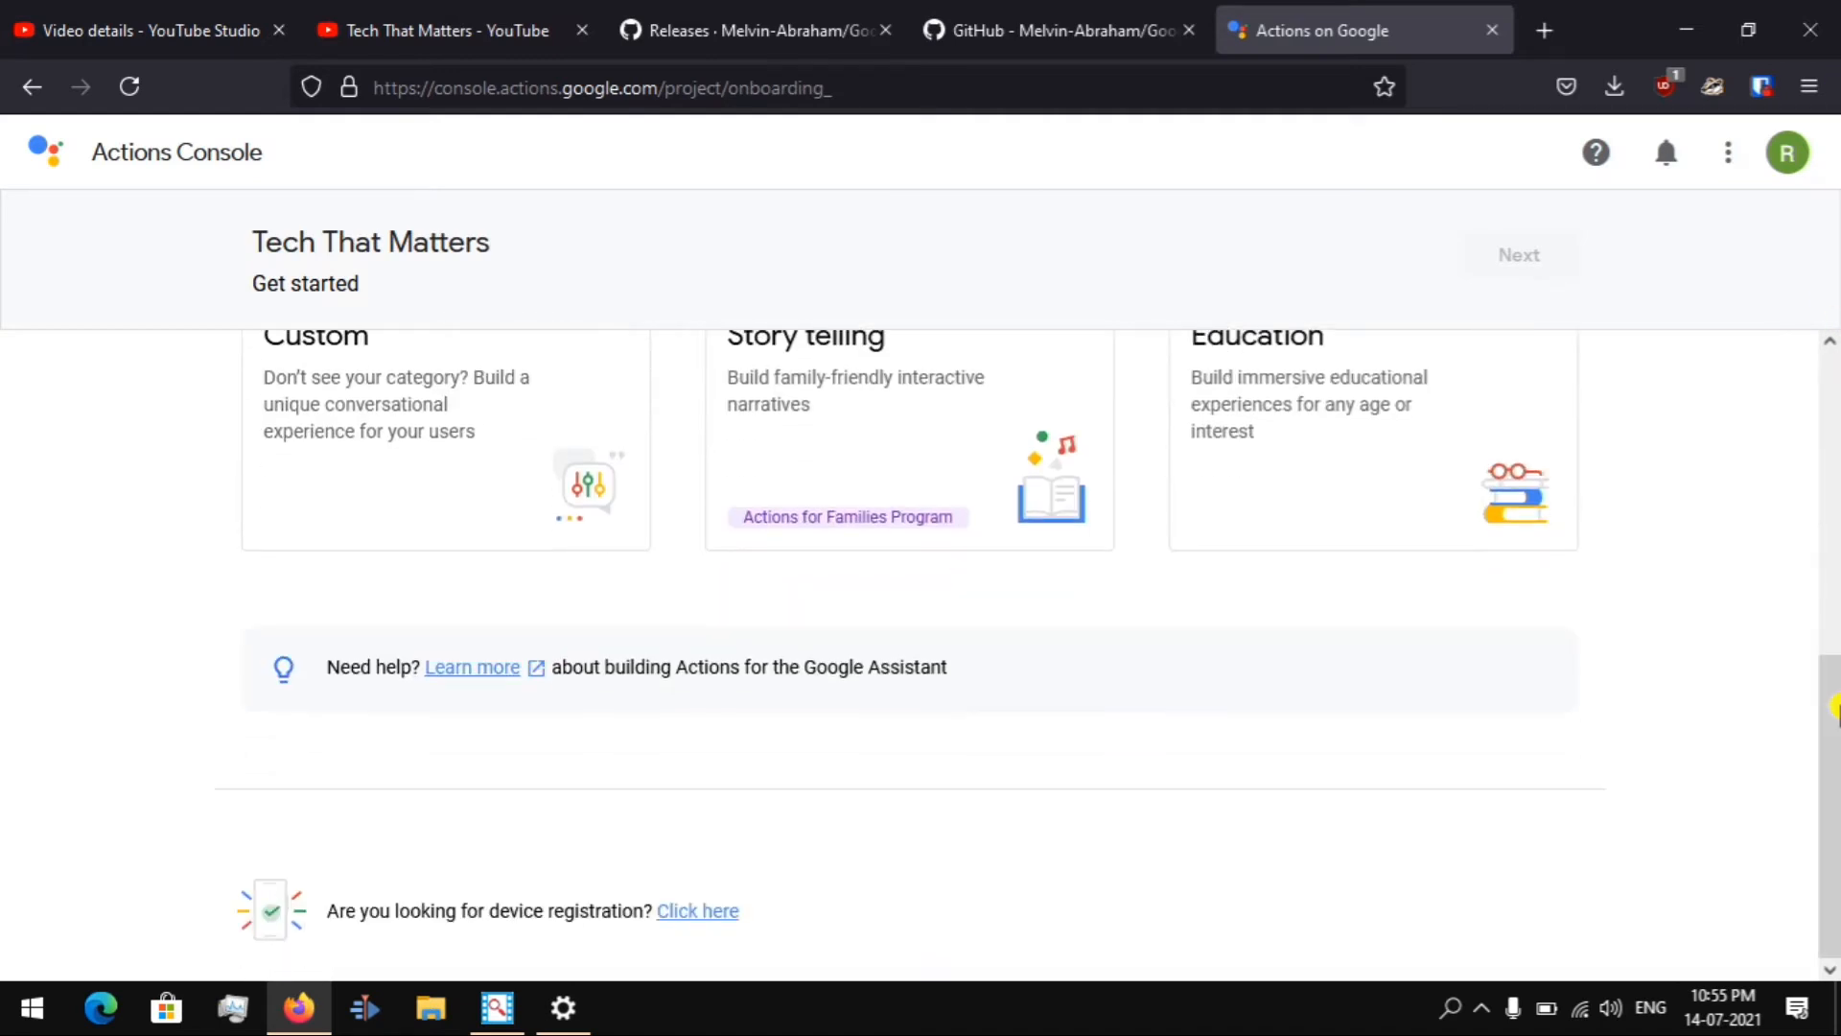
{"action": "left_click", "coordinate": [677, 916]}
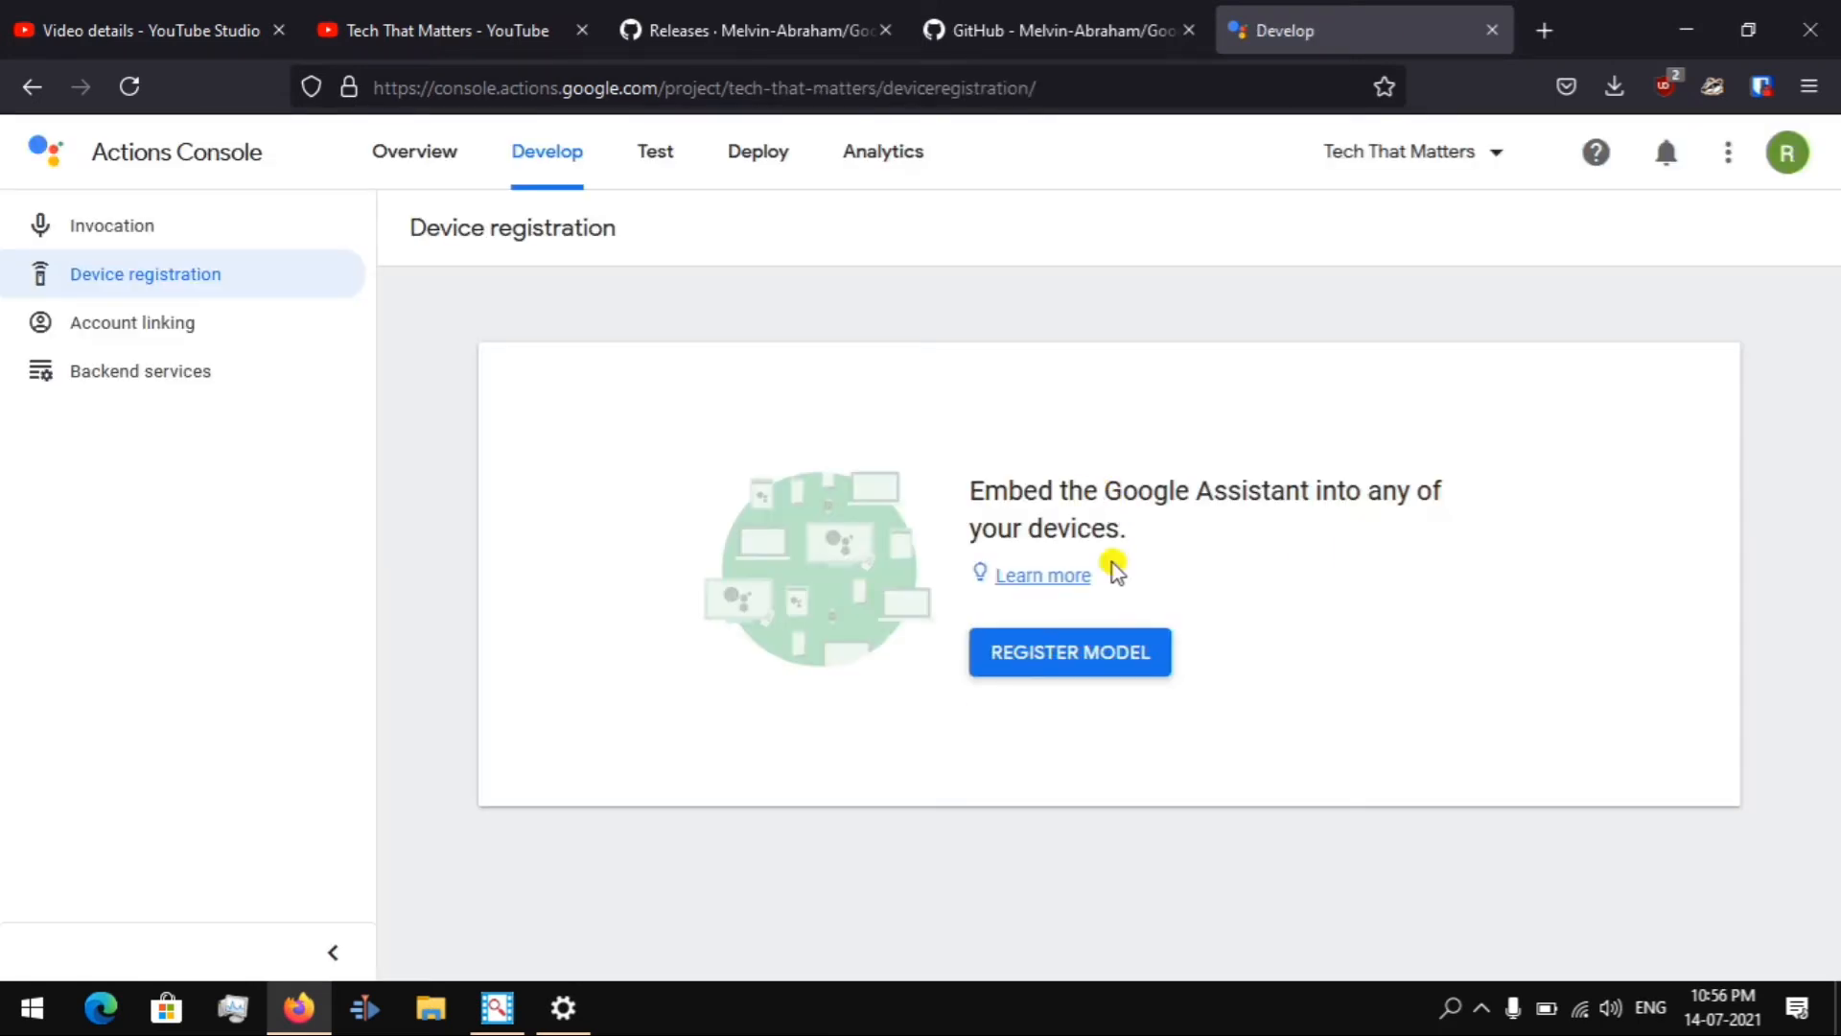
Register a device model named Phone, manufacturer Asus, with device type Phone.
{"action": "left_click", "coordinate": [1101, 671]}
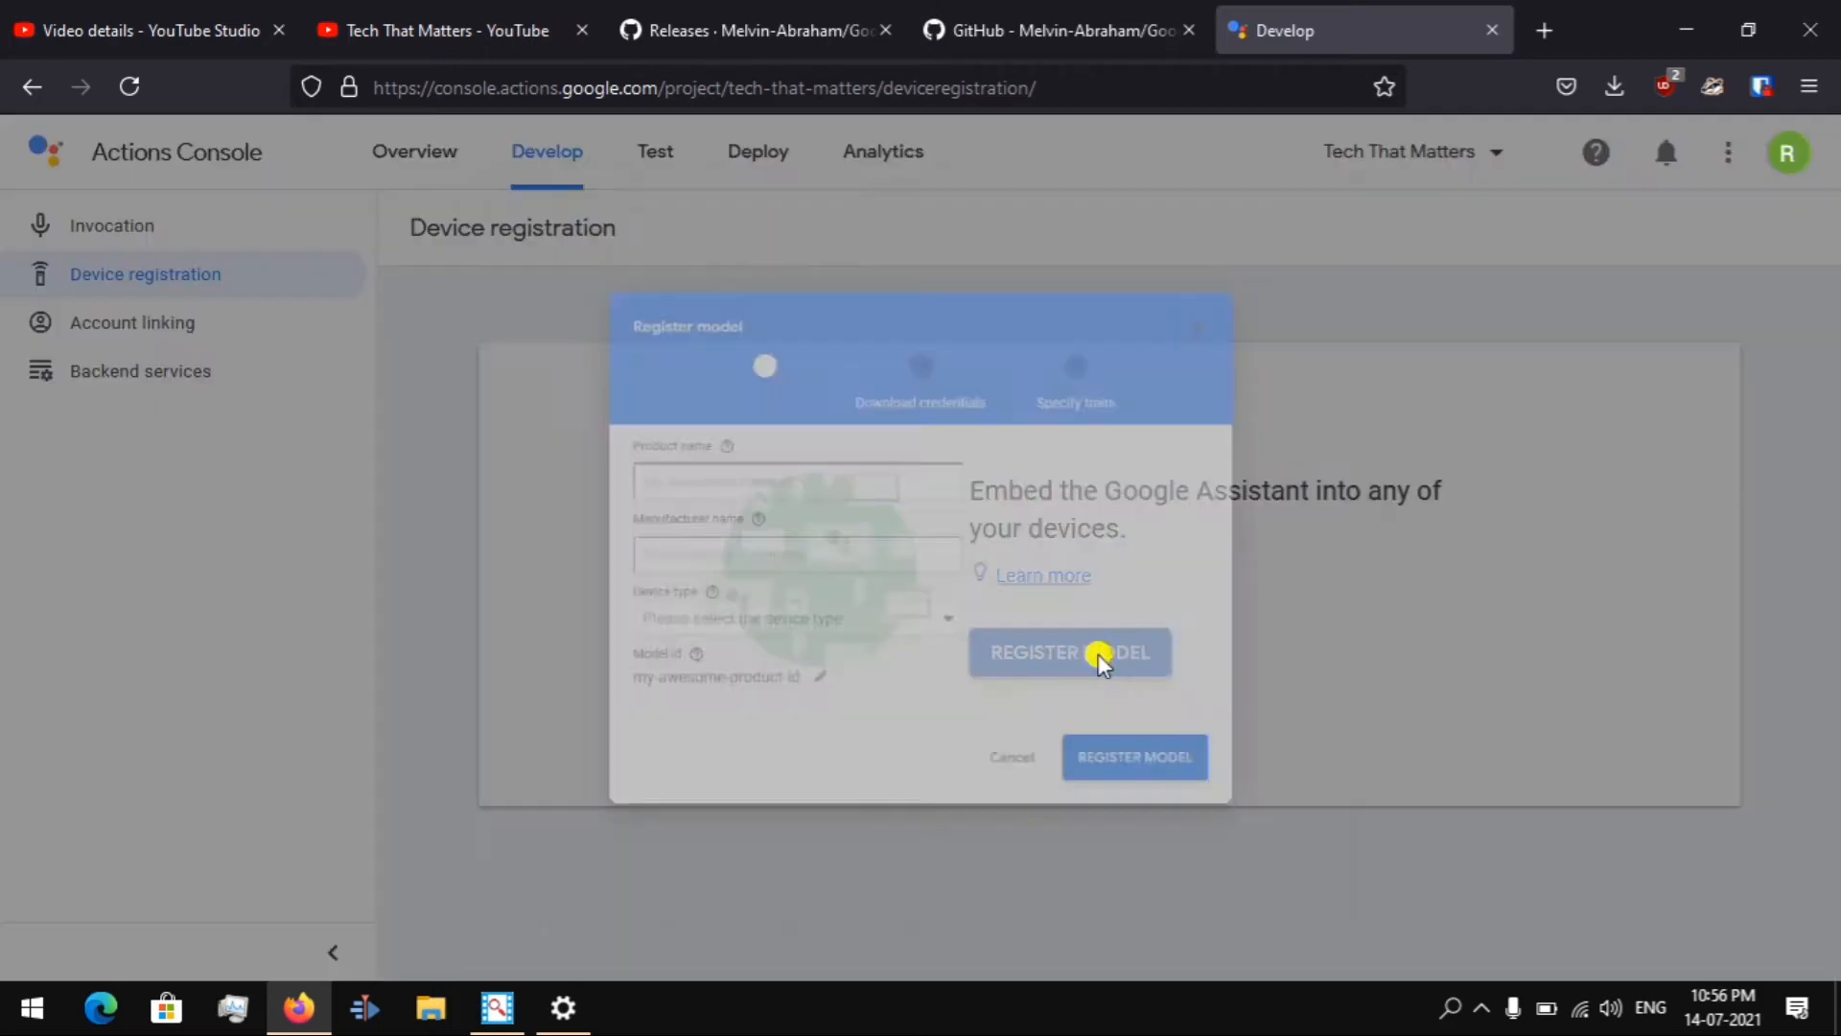
{"action": "left_click", "coordinate": [697, 455]}
{"action": "type", "text": "Pho"}
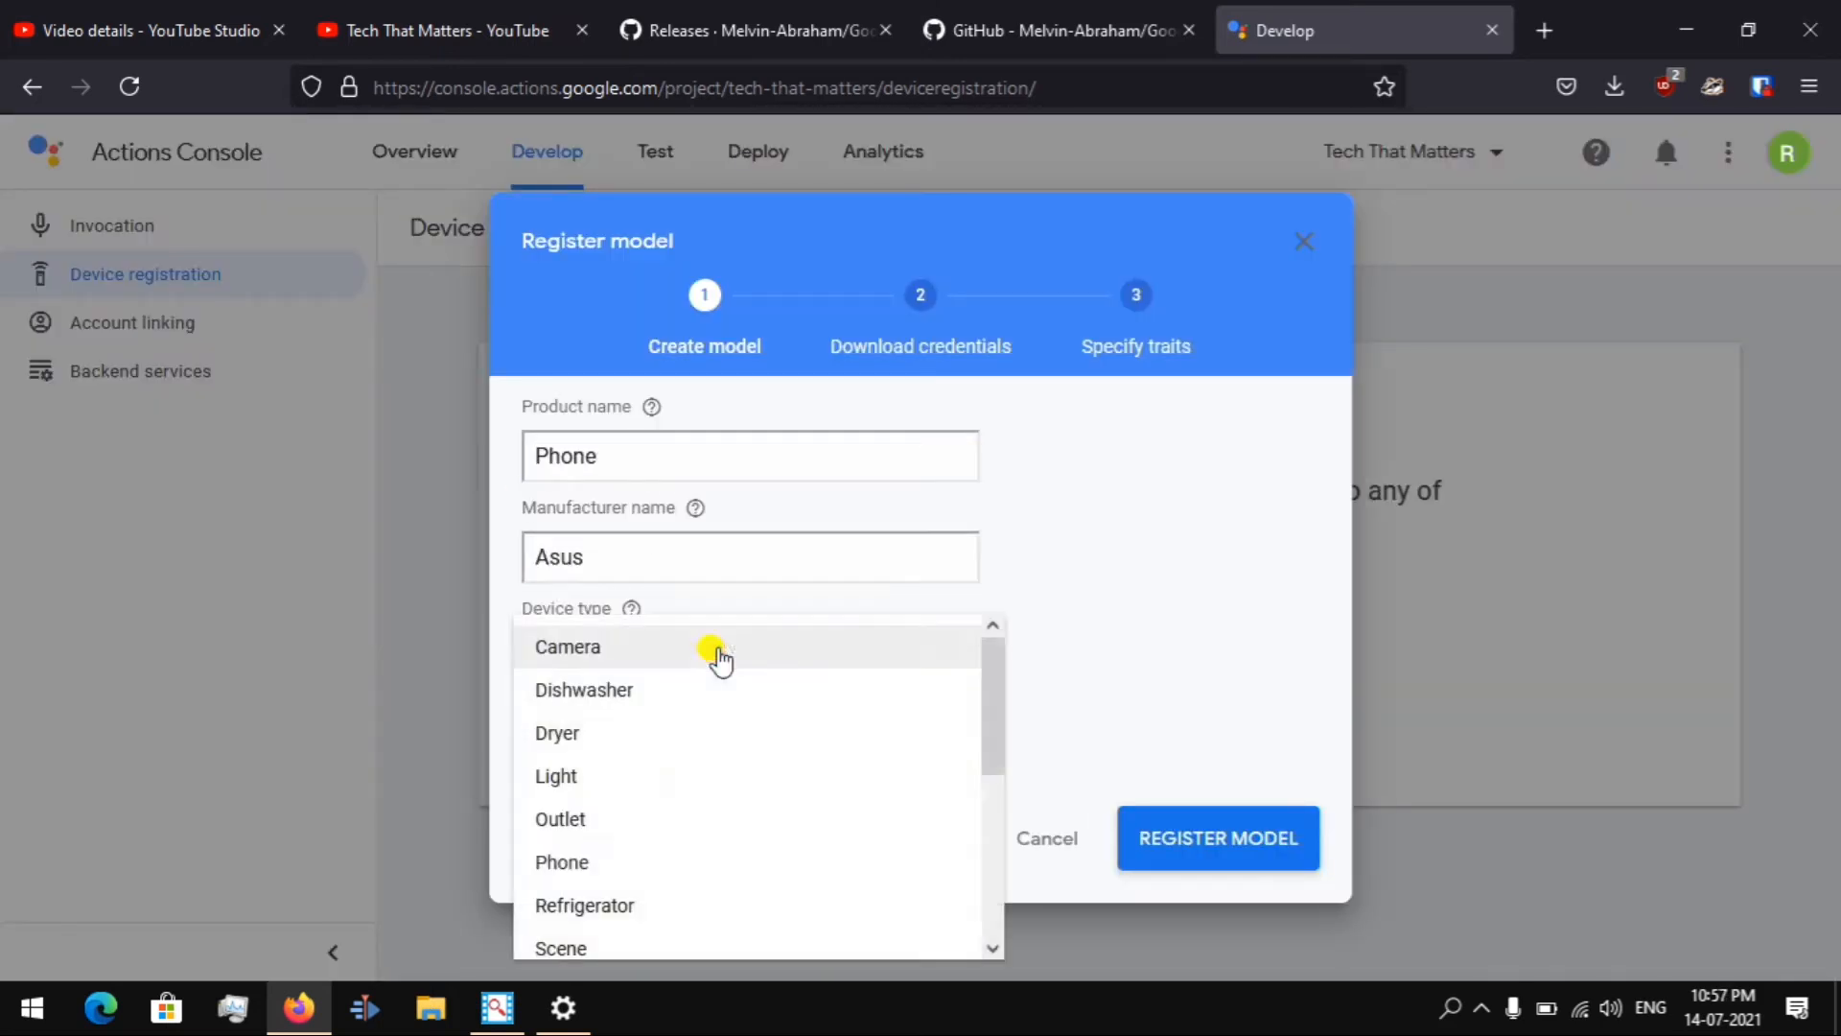
{"action": "left_click", "coordinate": [815, 859]}
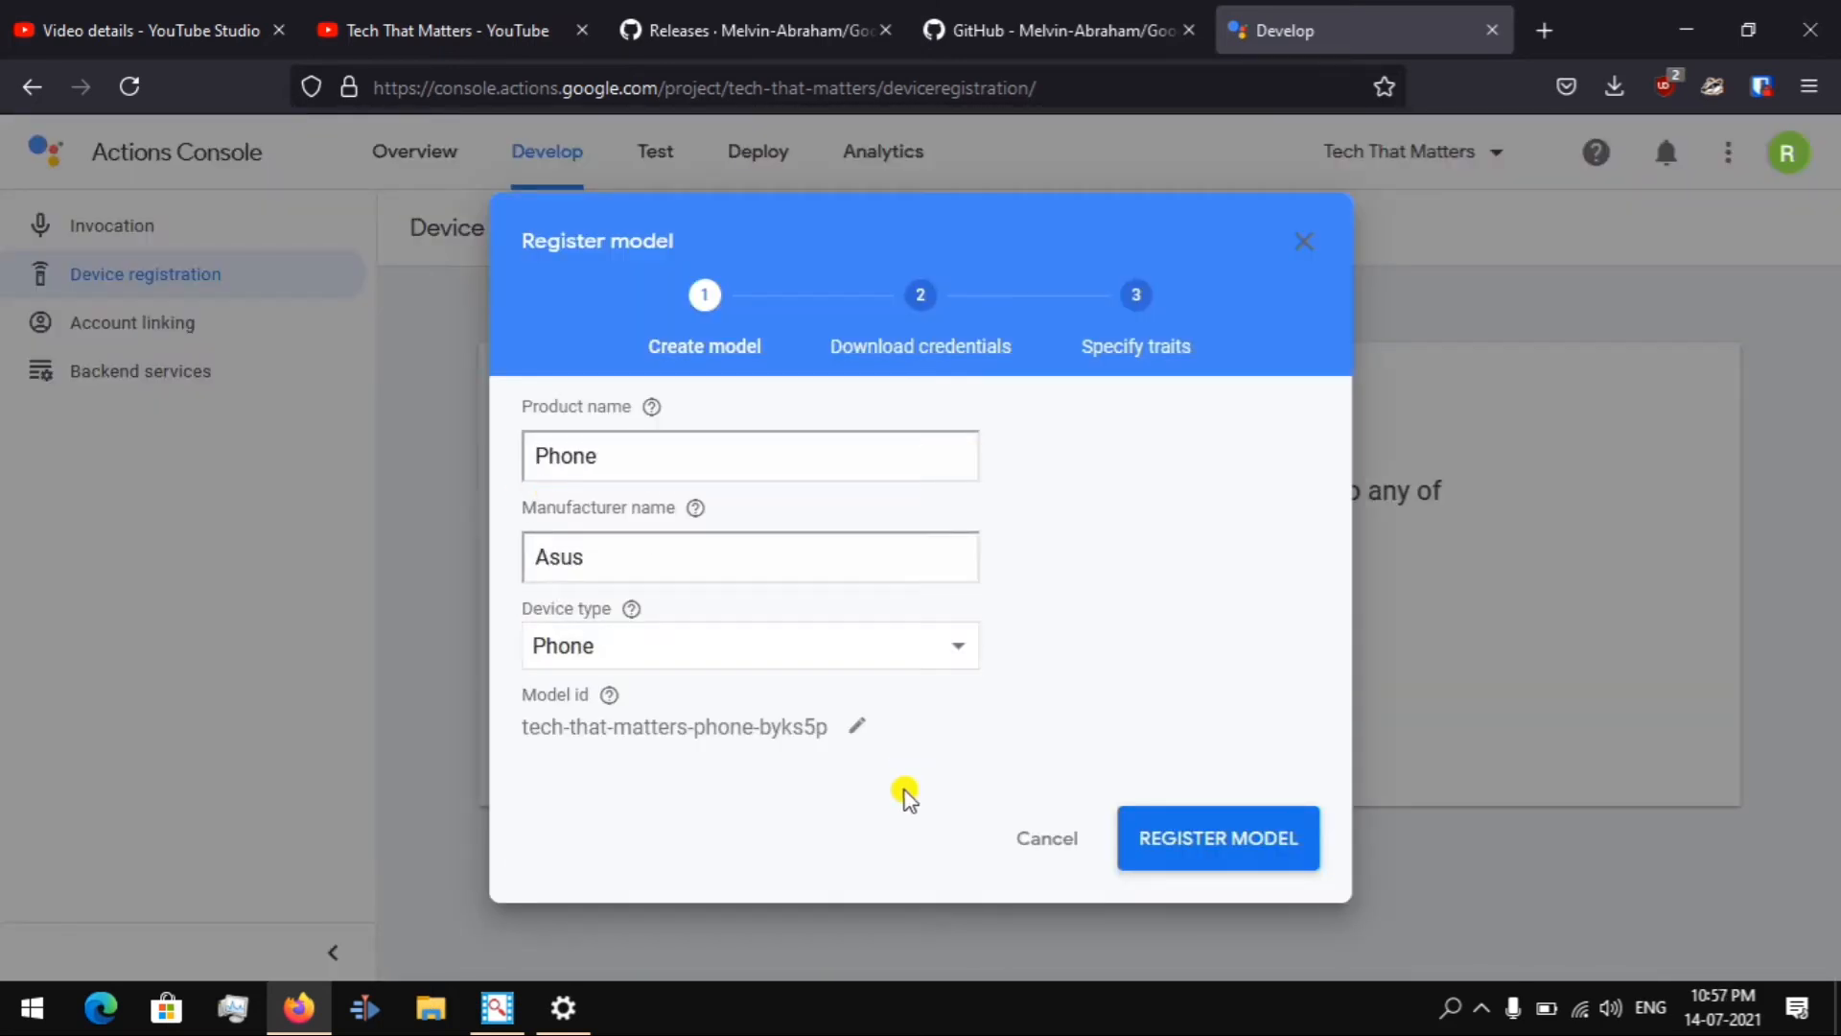
{"action": "left_click", "coordinate": [1170, 830]}
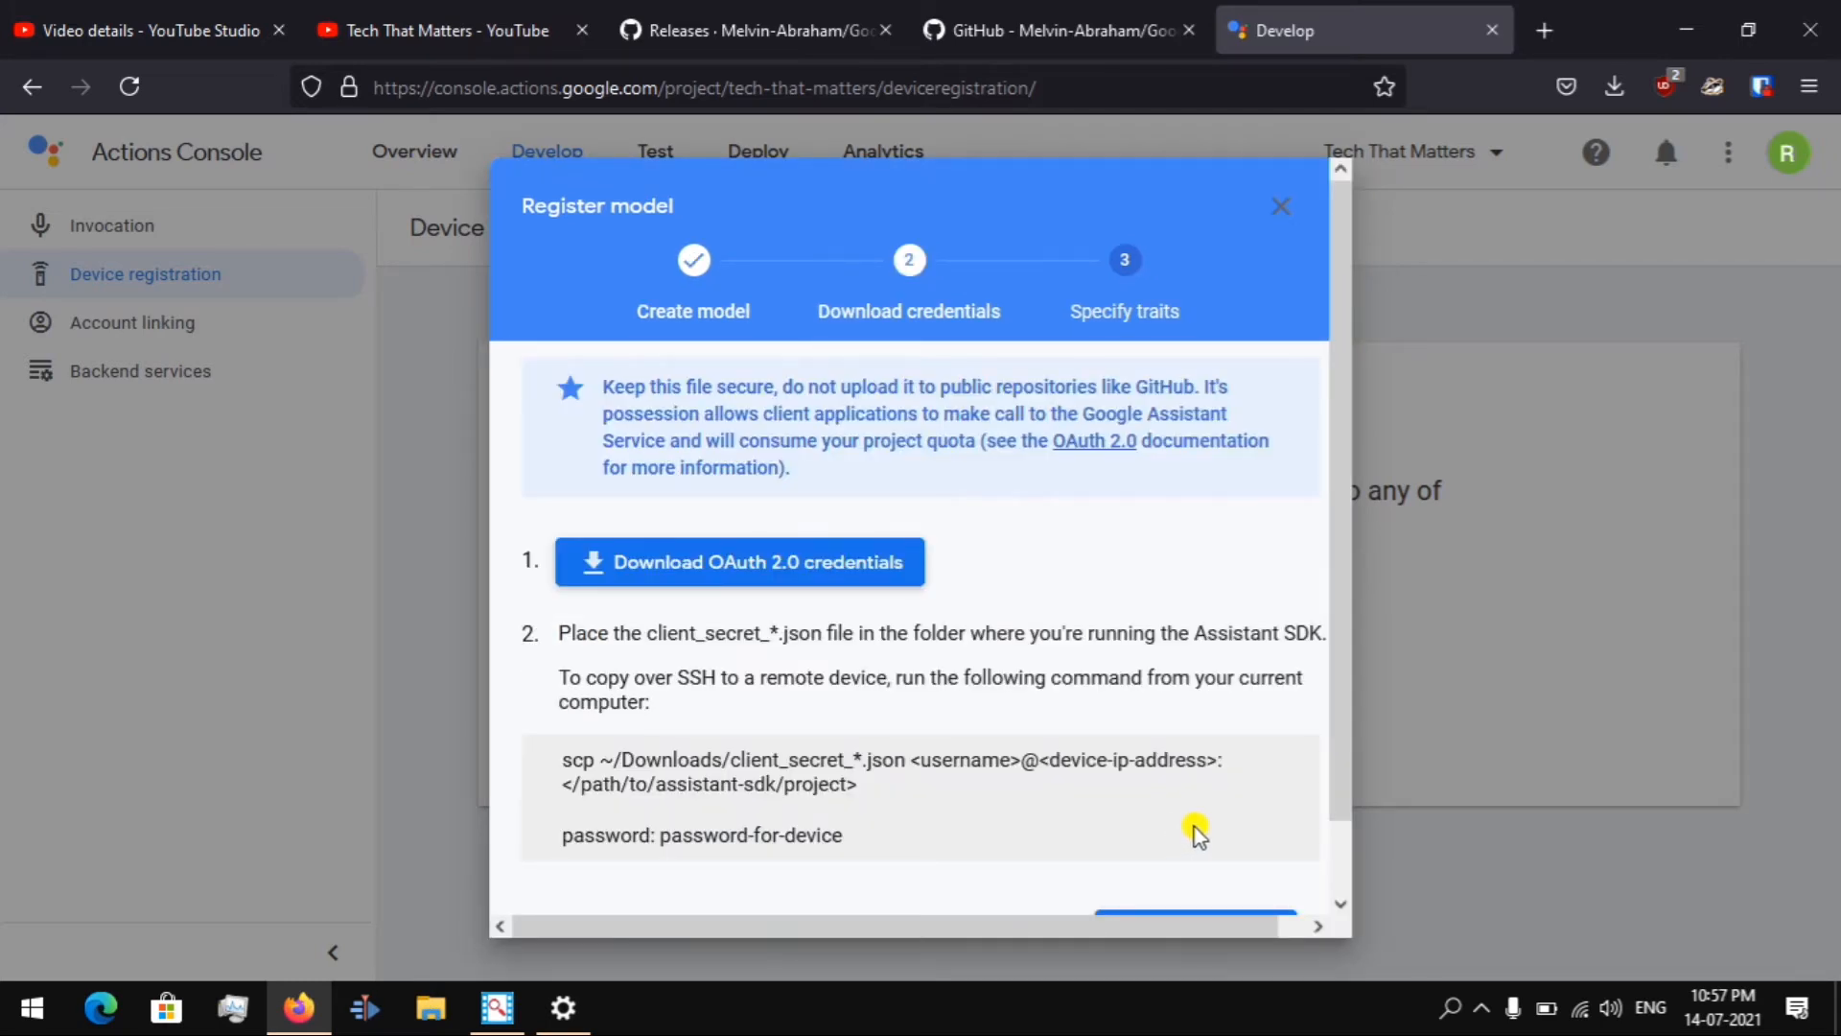
Save the model's OAuth 2.0 credentials file and continue to the traits step.
{"action": "scroll", "coordinate": [1196, 830], "scroll_direction": "down", "scroll_amount": 1}
{"action": "left_click", "coordinate": [802, 489]}
{"action": "left_click", "coordinate": [1019, 664]}
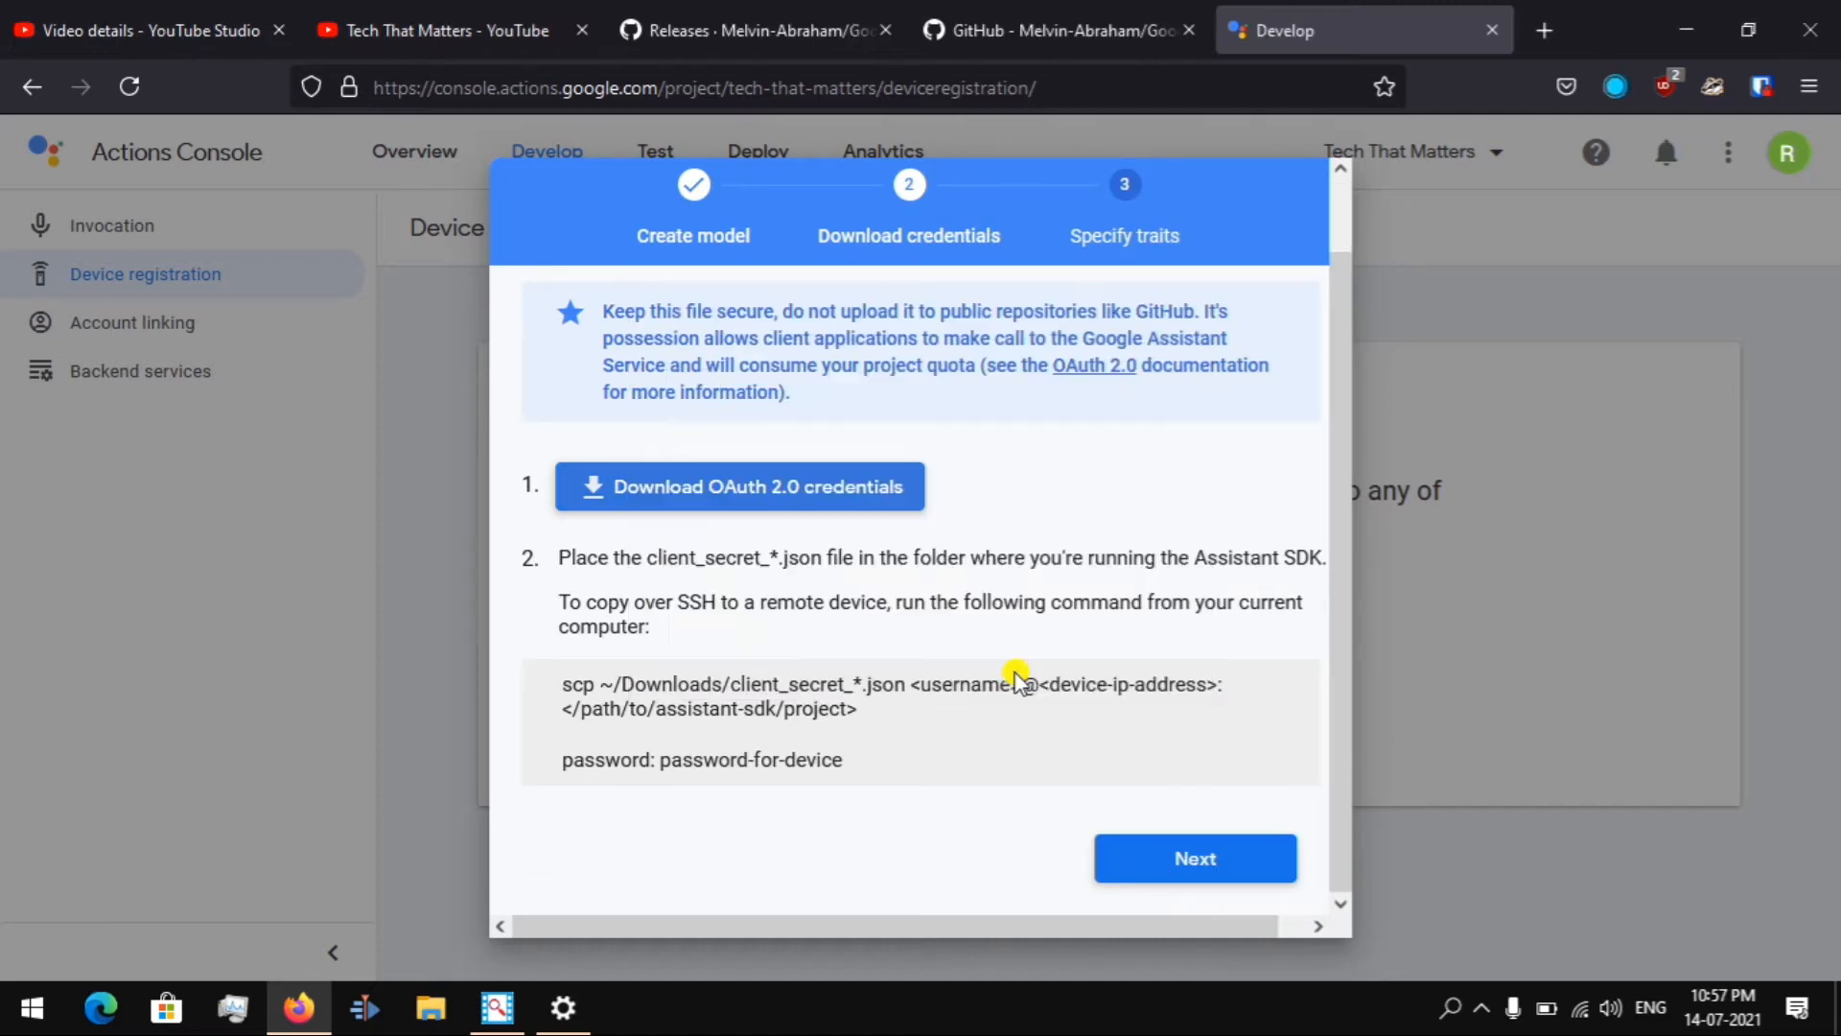
{"action": "left_click", "coordinate": [1151, 854]}
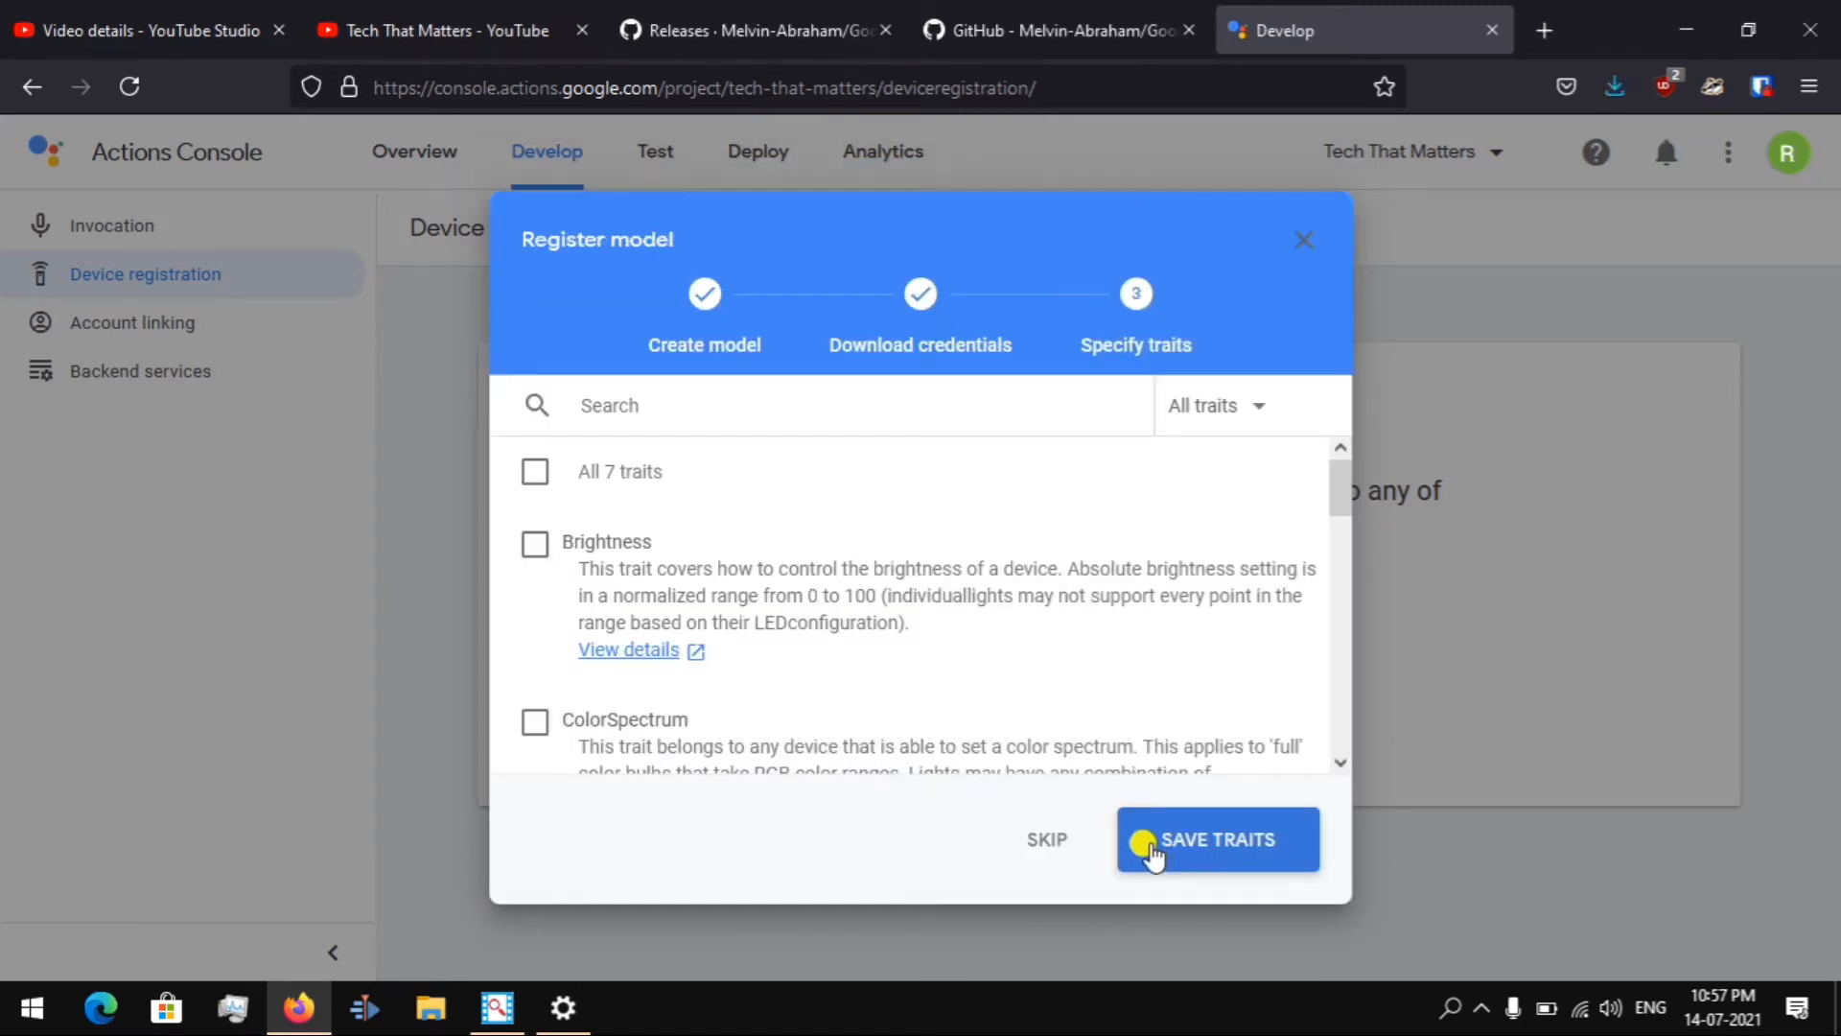
{"action": "left_click_drag", "start_coordinate": [1340, 500], "coordinate": [1343, 741]}
Save the model's traits and open Google Cloud Console from the search results.
{"action": "left_click", "coordinate": [1237, 844]}
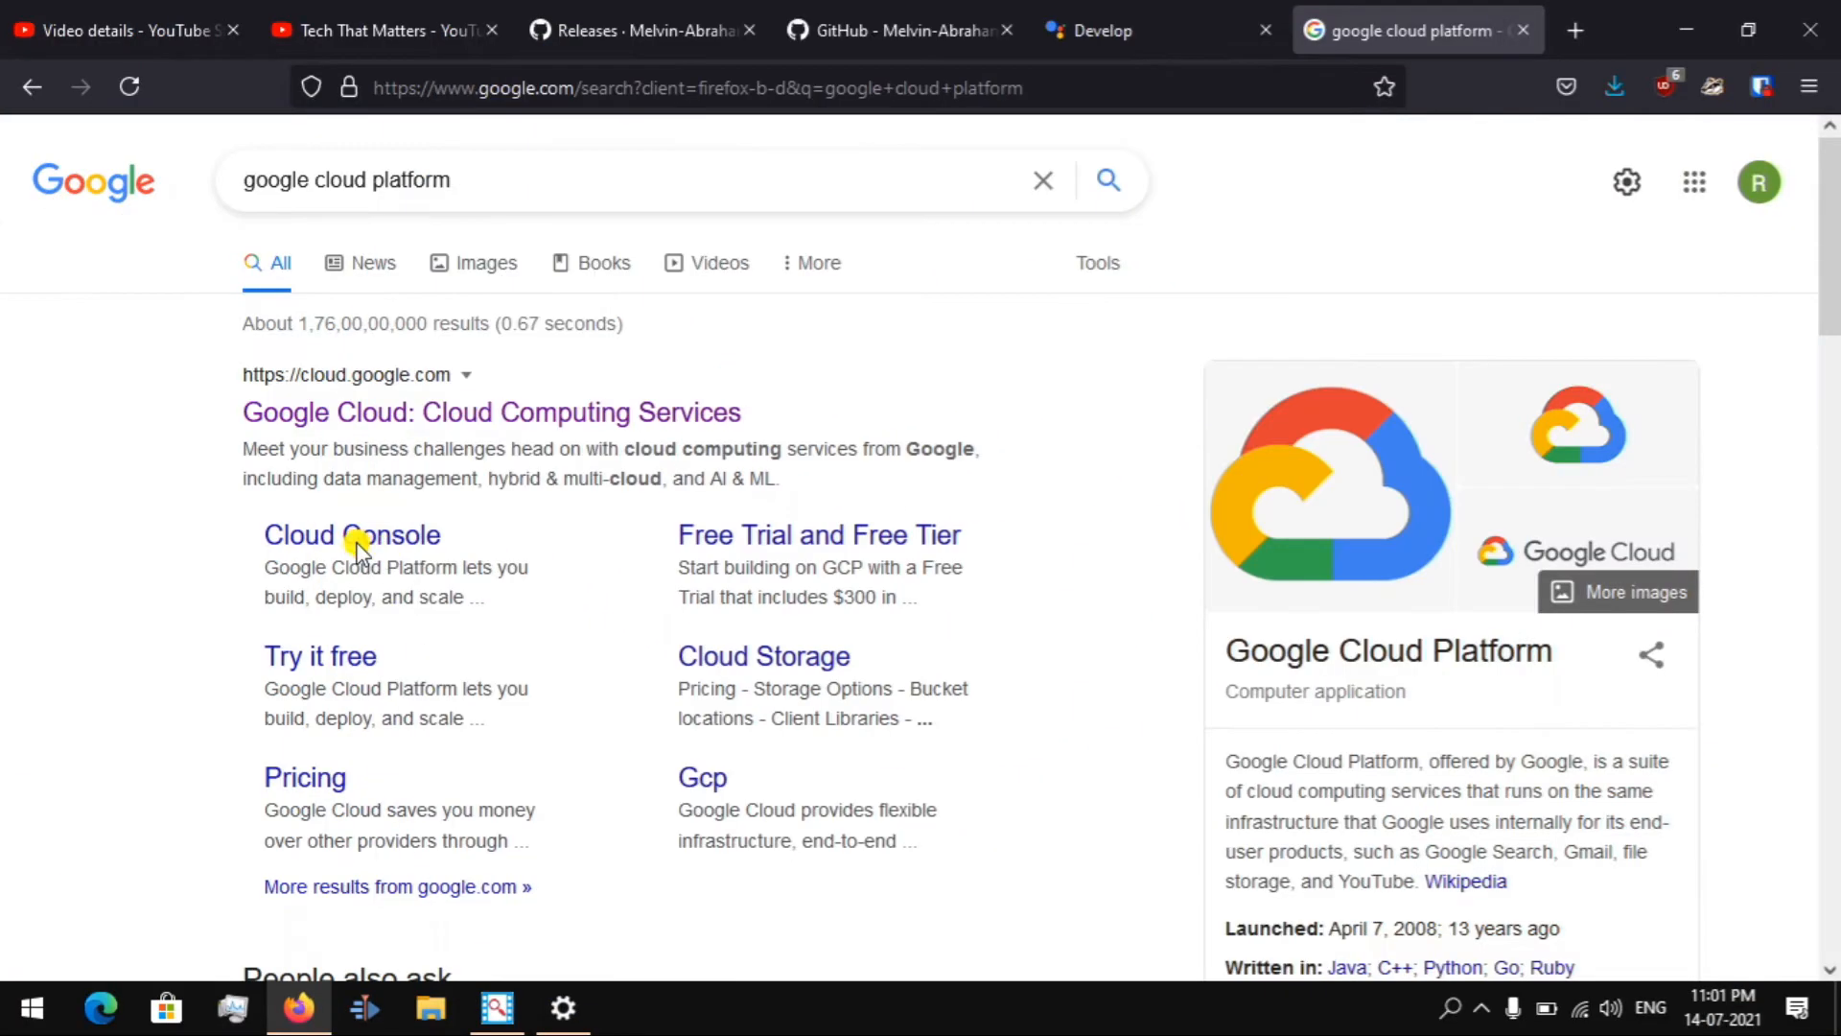
{"action": "left_click", "coordinate": [422, 541]}
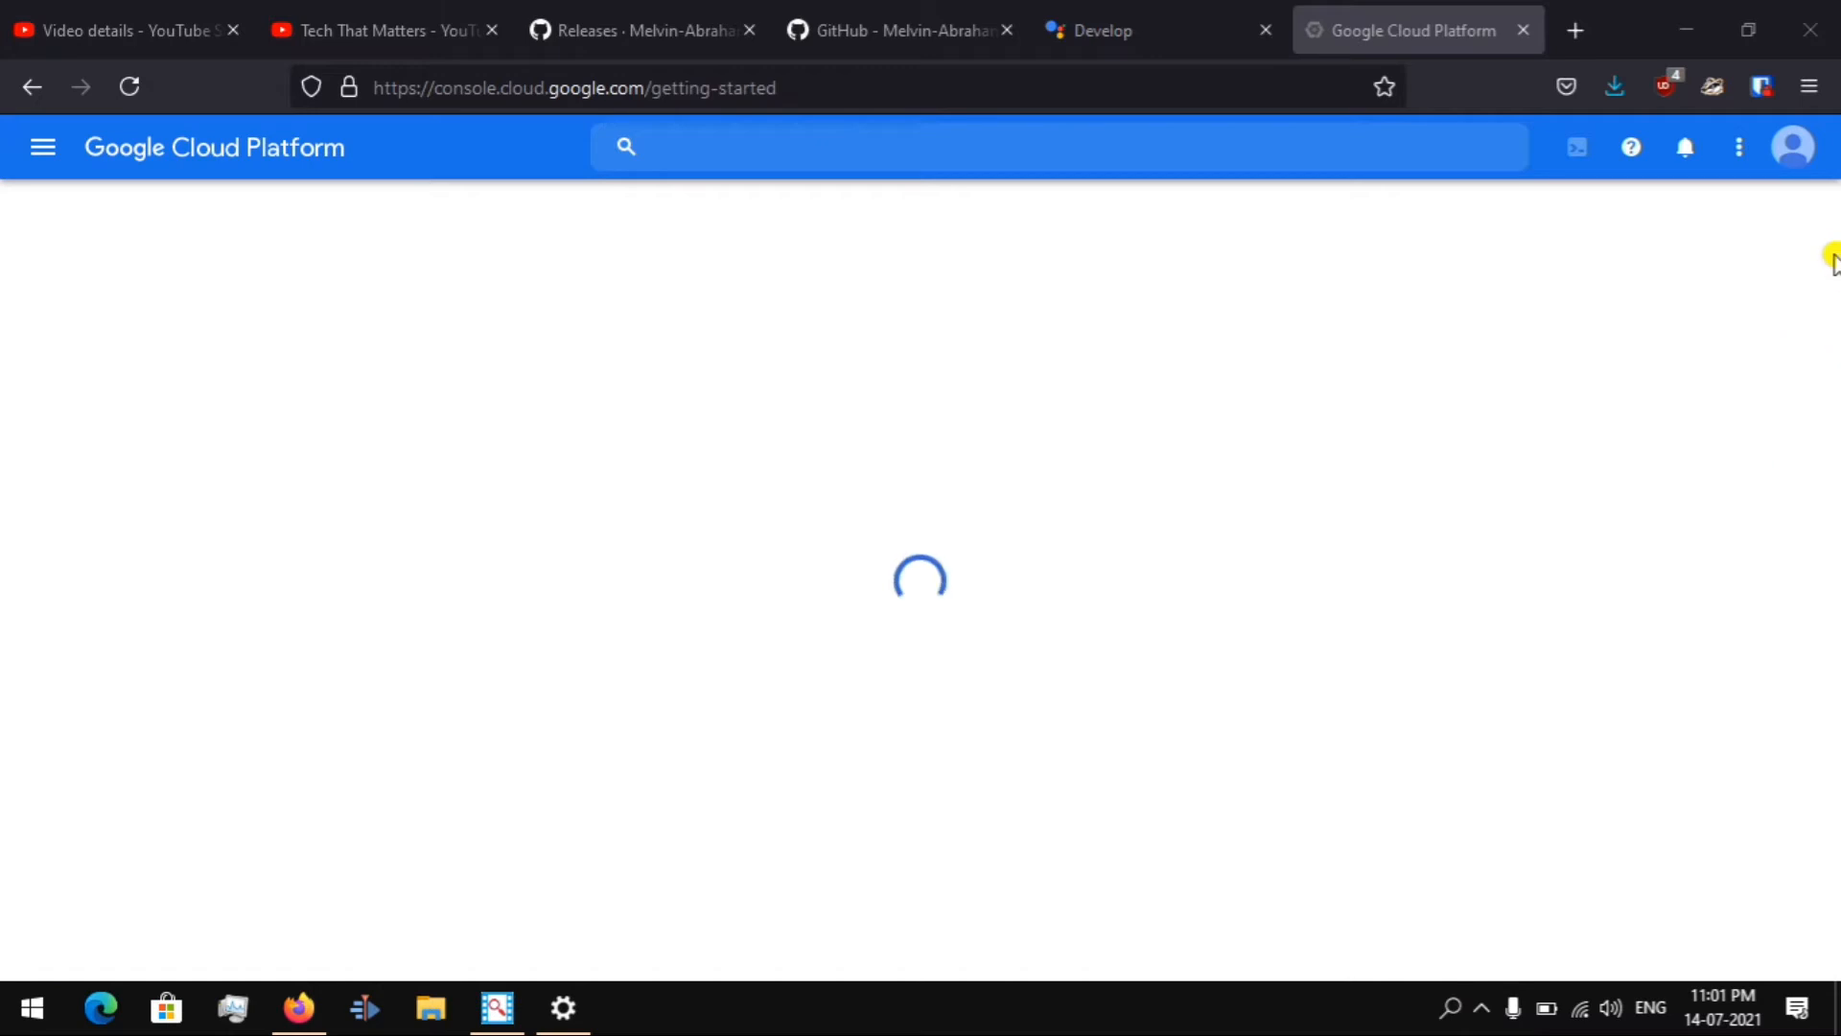
{"action": "left_click", "coordinate": [48, 214]}
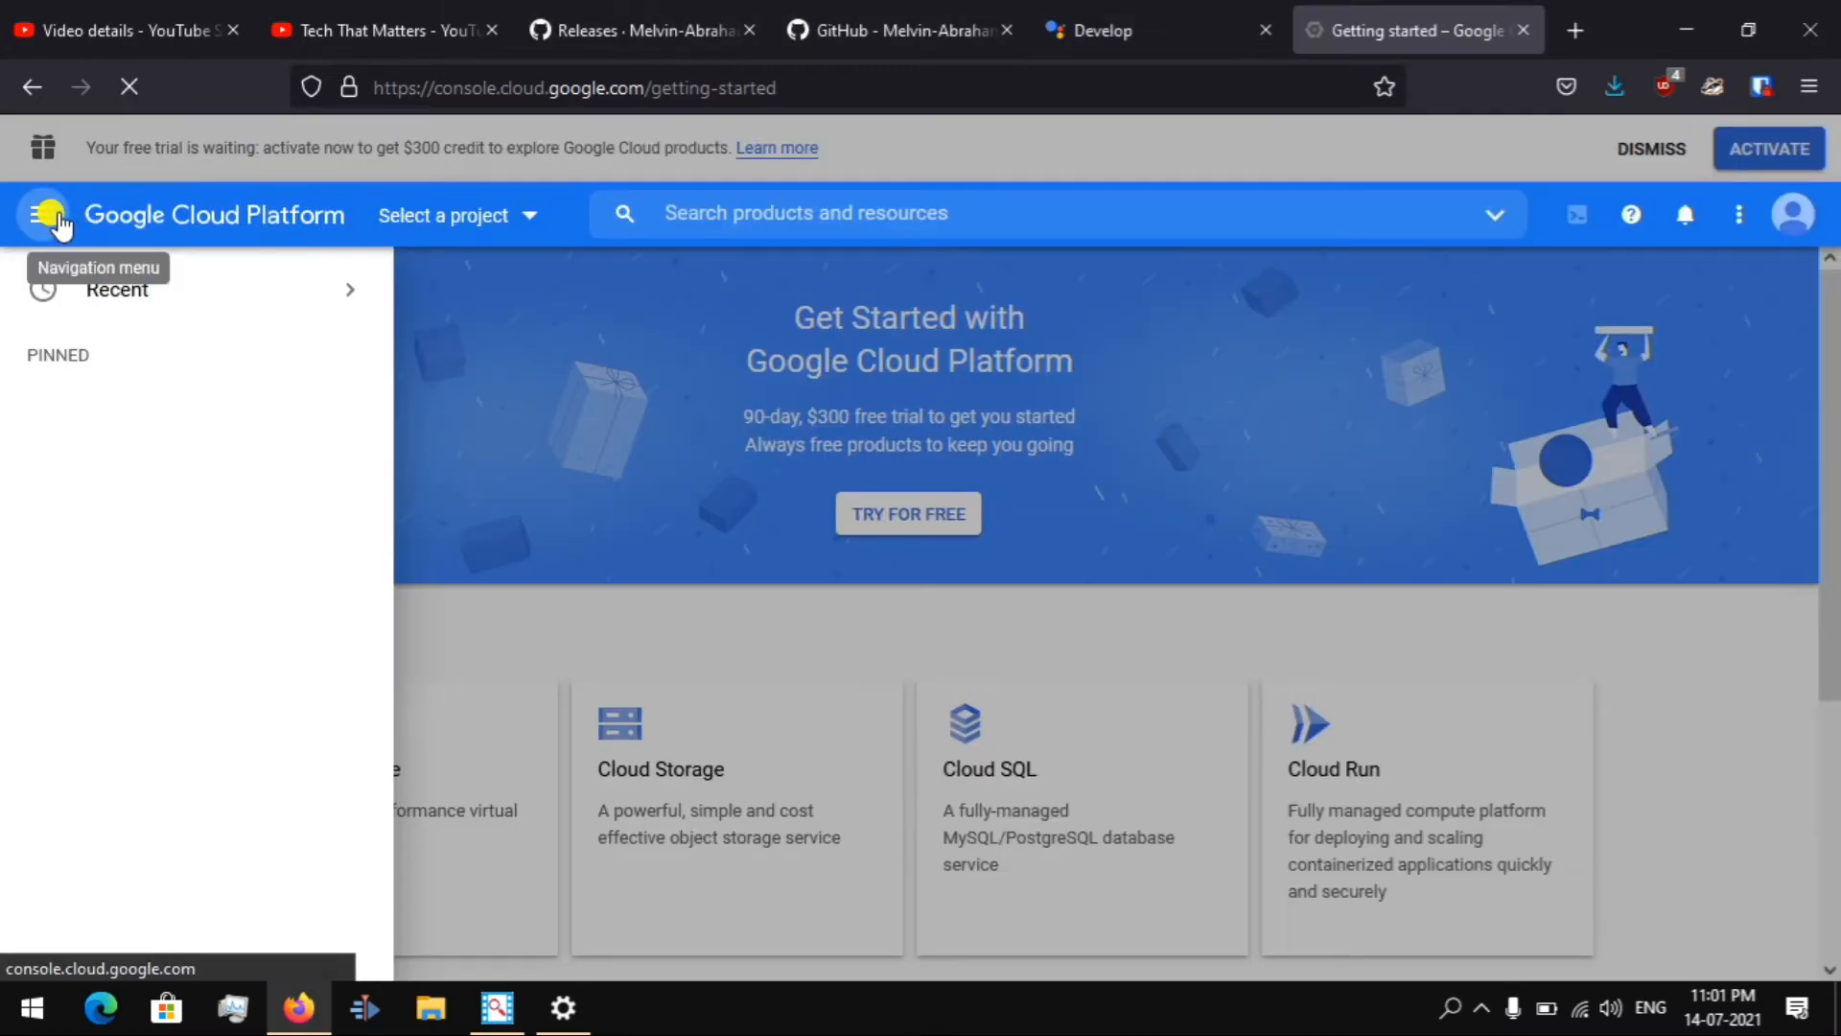
{"action": "left_click", "coordinate": [51, 213]}
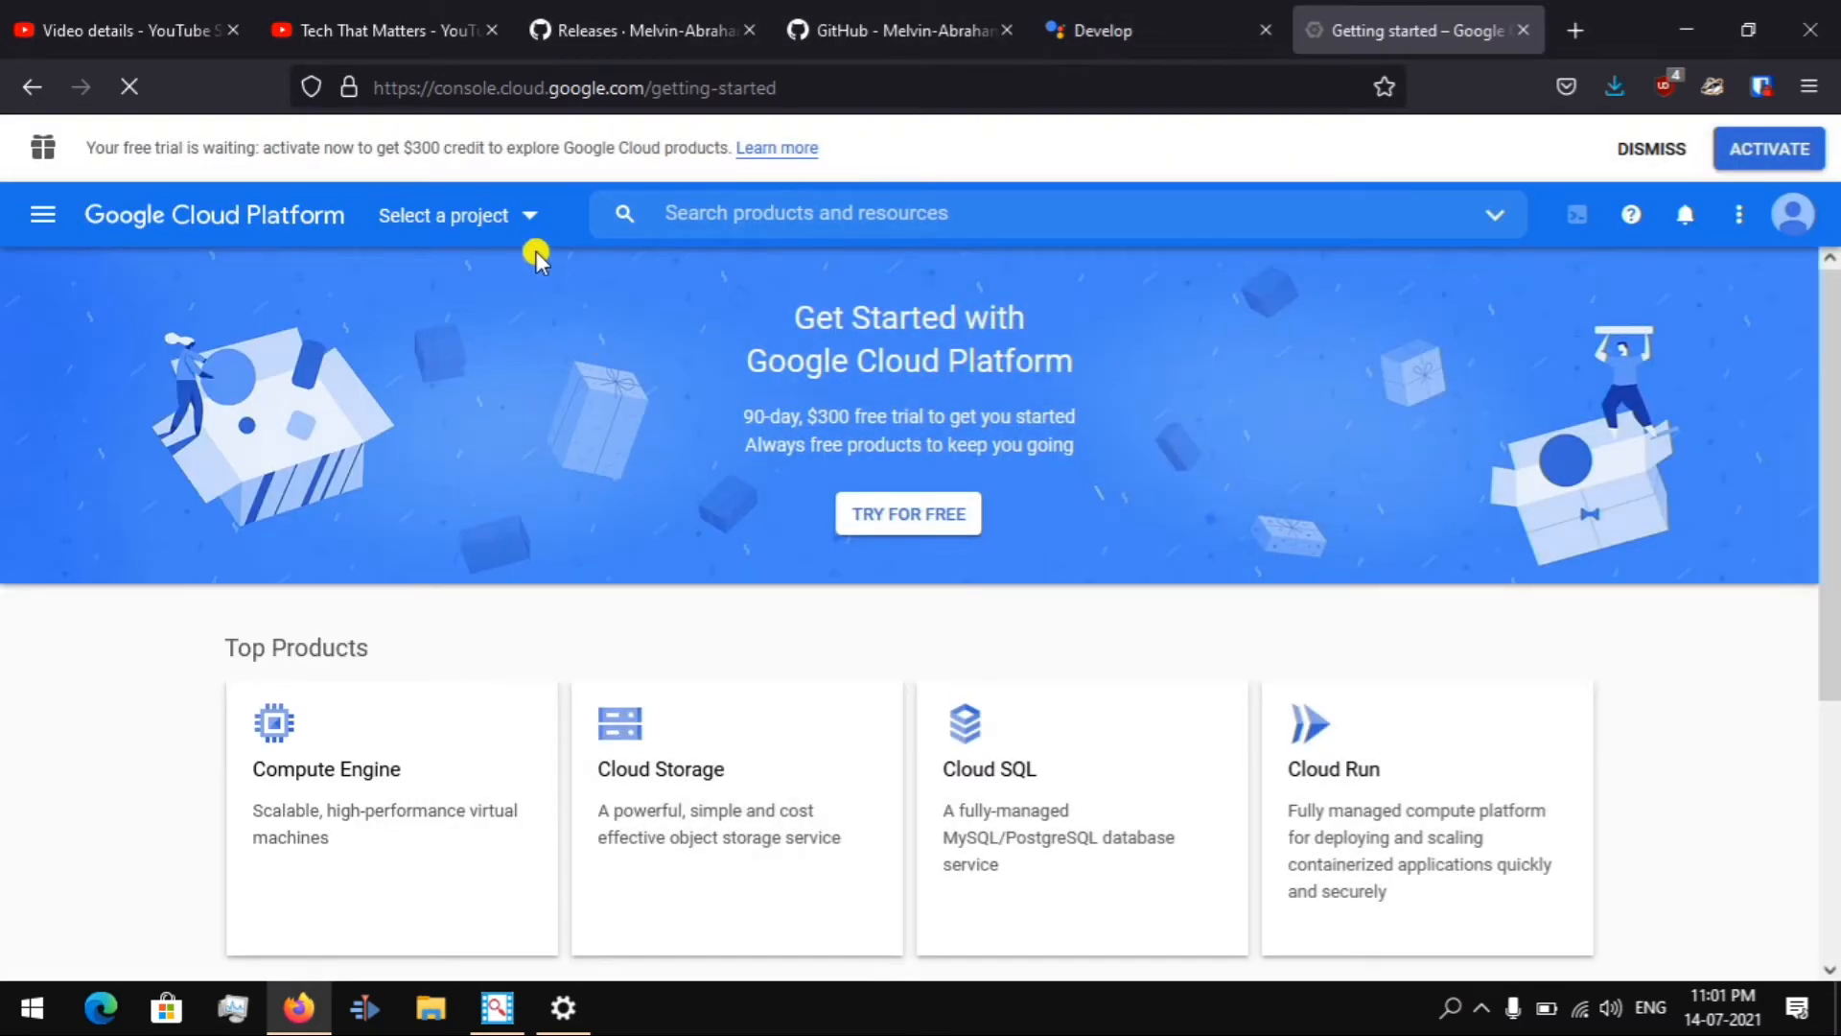
Select the Tech That Matters project from the All projects list.
{"action": "left_click", "coordinate": [514, 219]}
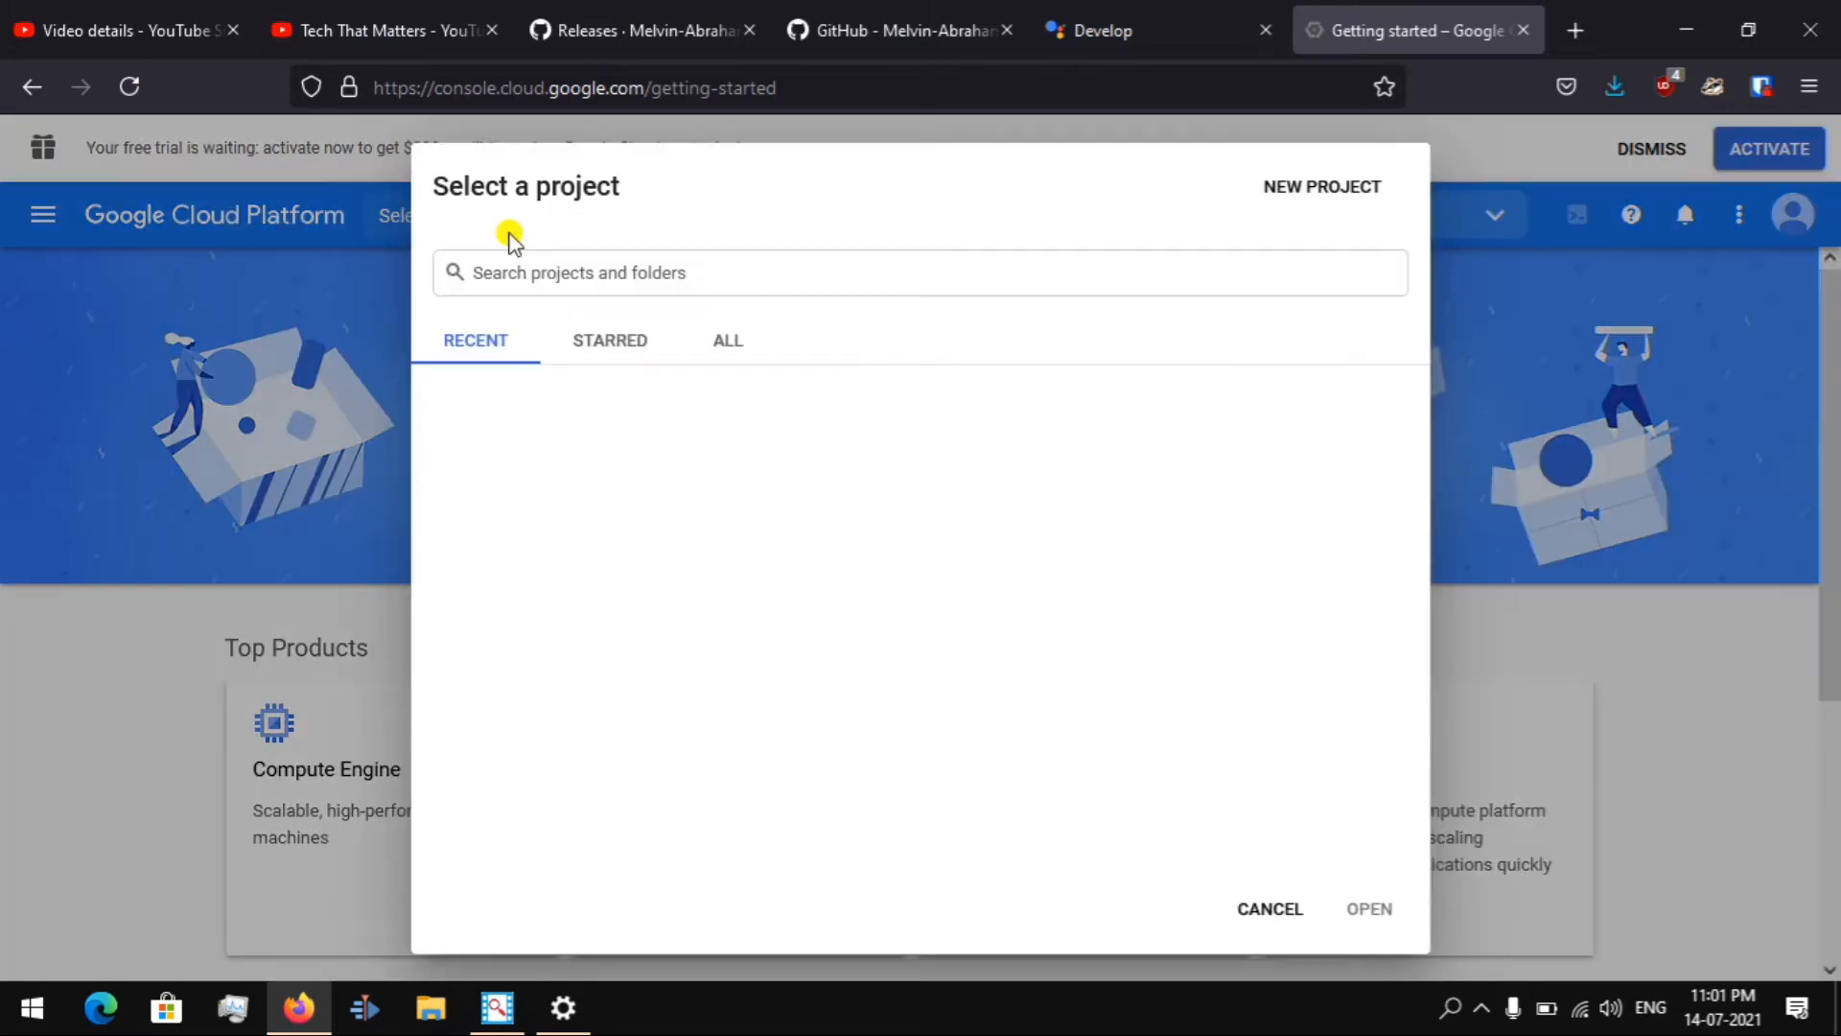
{"action": "left_click", "coordinate": [725, 342]}
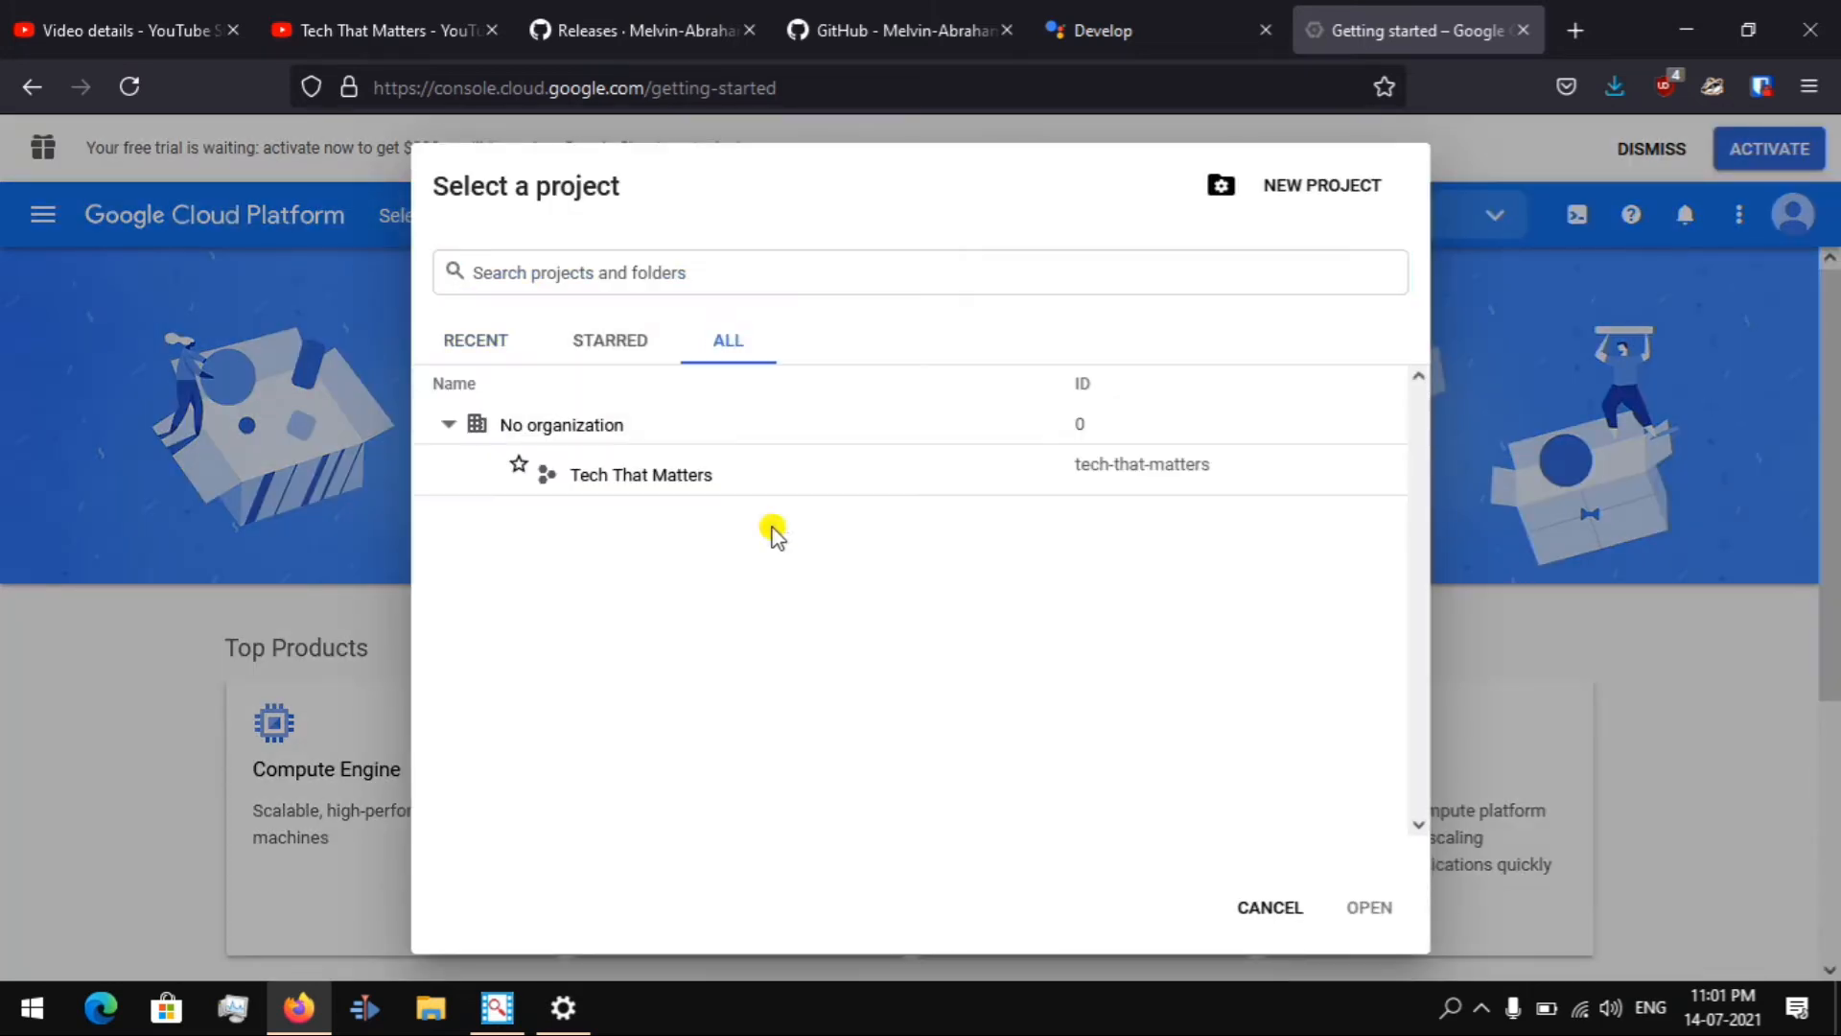
{"action": "left_click", "coordinate": [592, 494]}
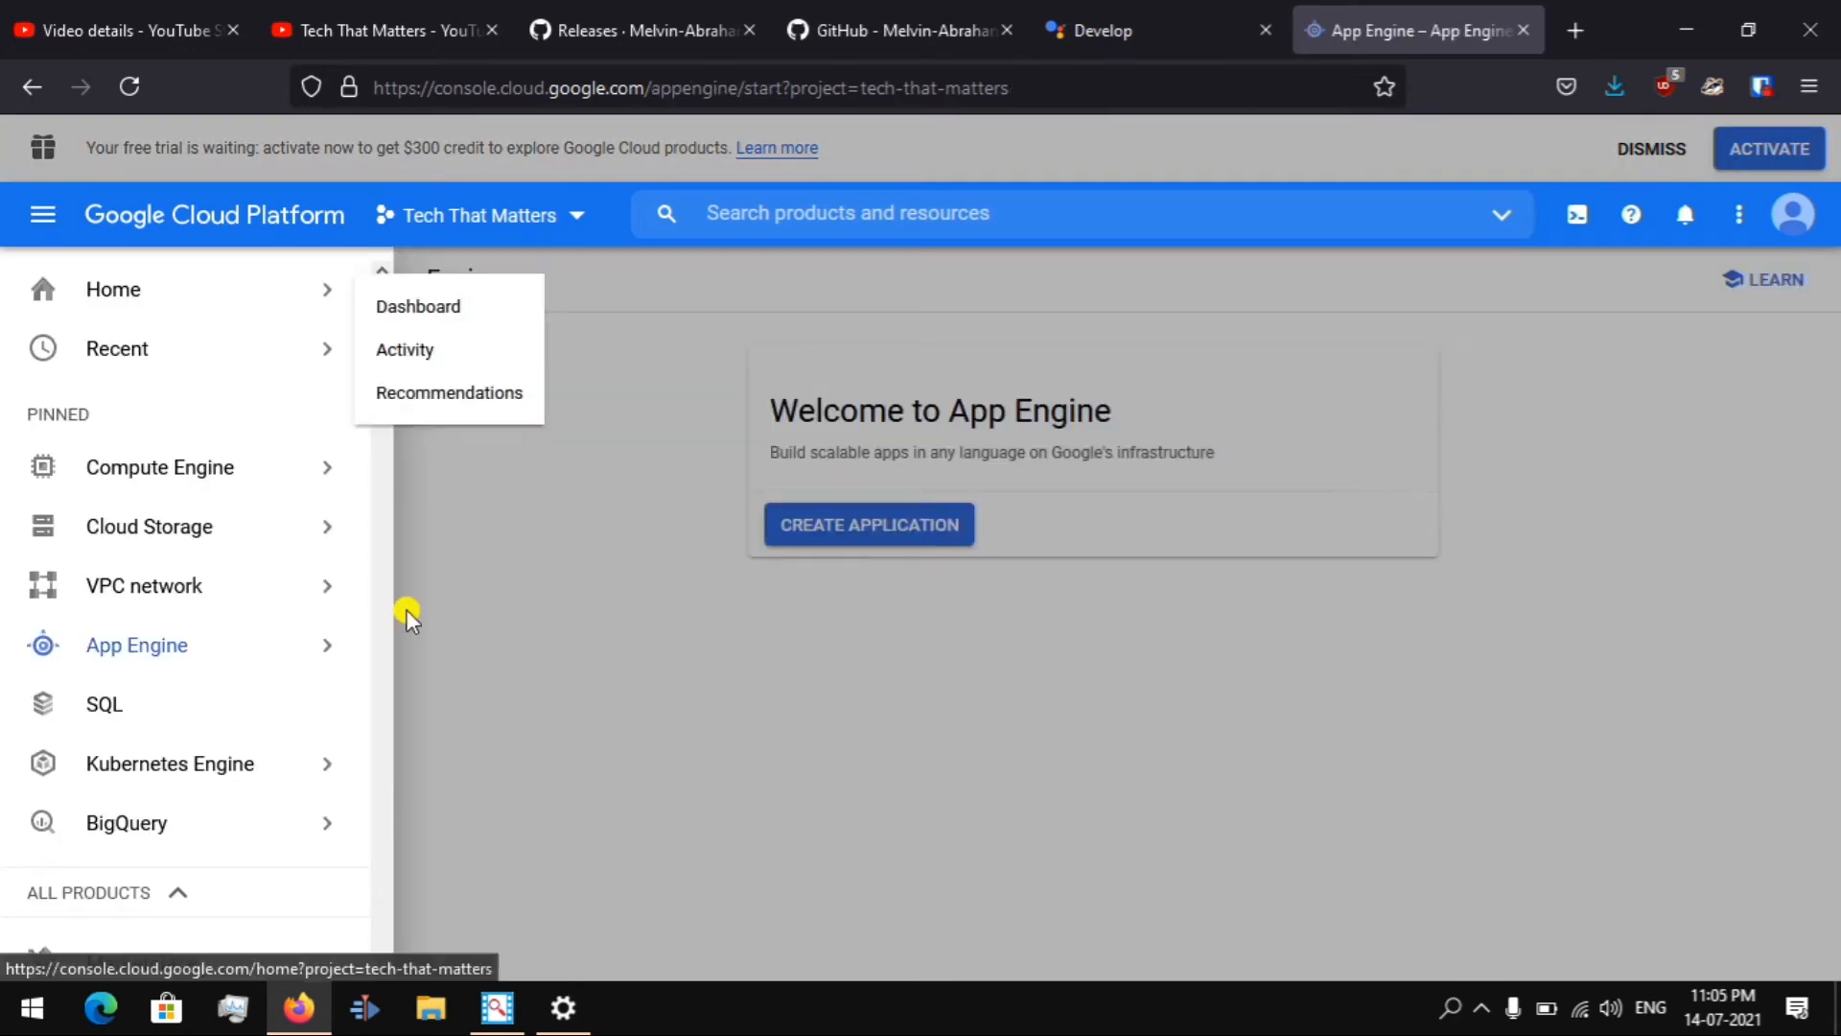
Go to APIs & Services and open the API Library for Tech That Matters.
{"action": "scroll", "coordinate": [379, 633], "scroll_direction": "down", "scroll_amount": 1}
{"action": "scroll", "coordinate": [376, 643], "scroll_direction": "down", "scroll_amount": 4}
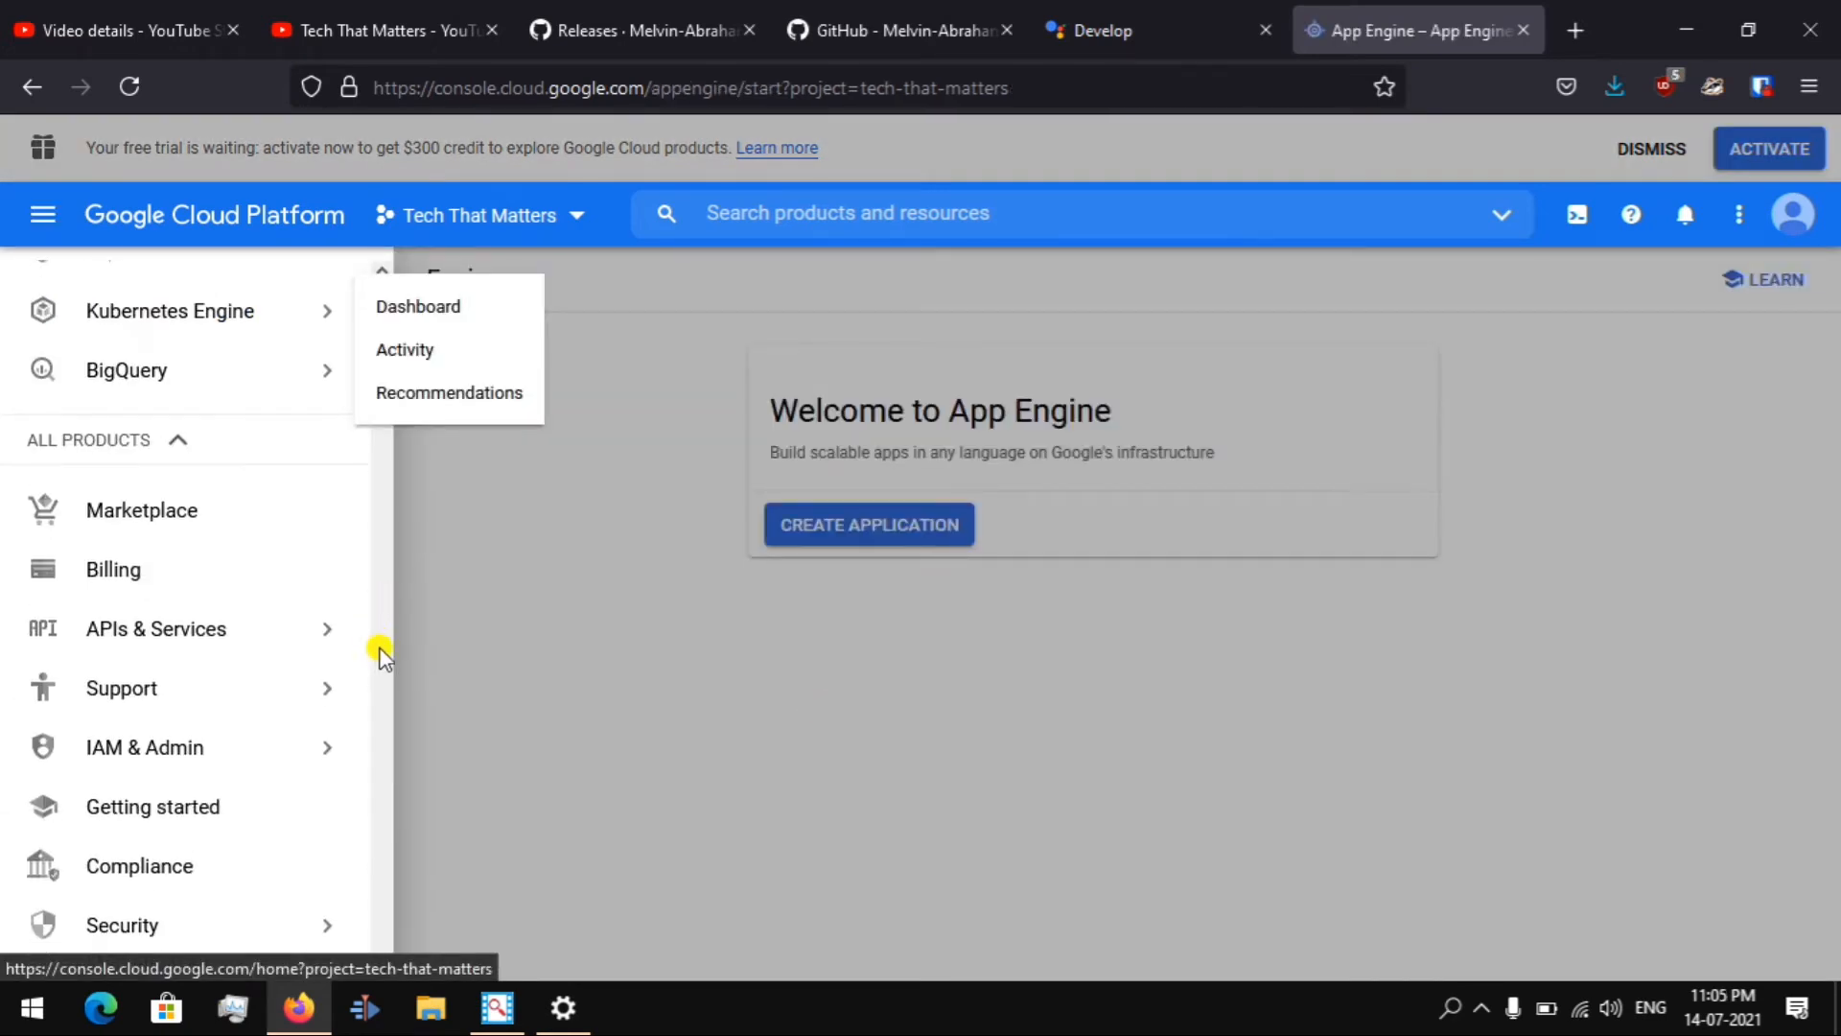
{"action": "mouse_move", "coordinate": [322, 633]}
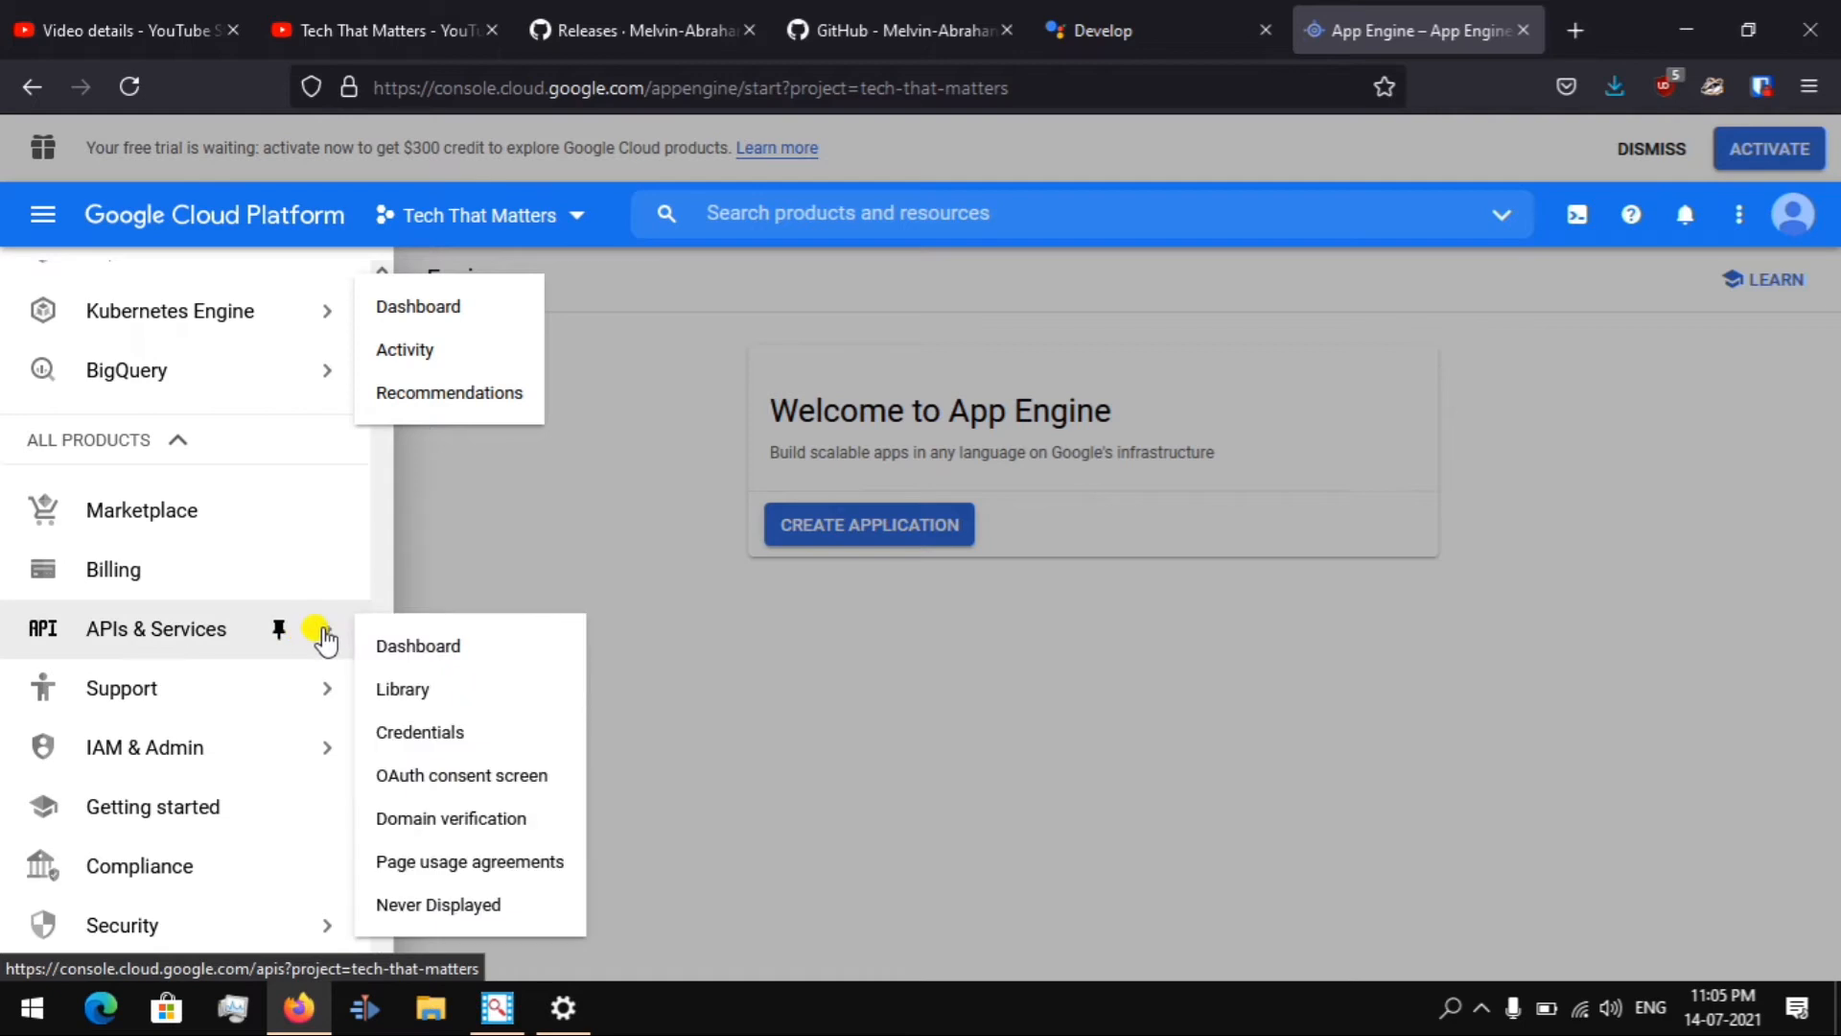
{"action": "left_click", "coordinate": [175, 635]}
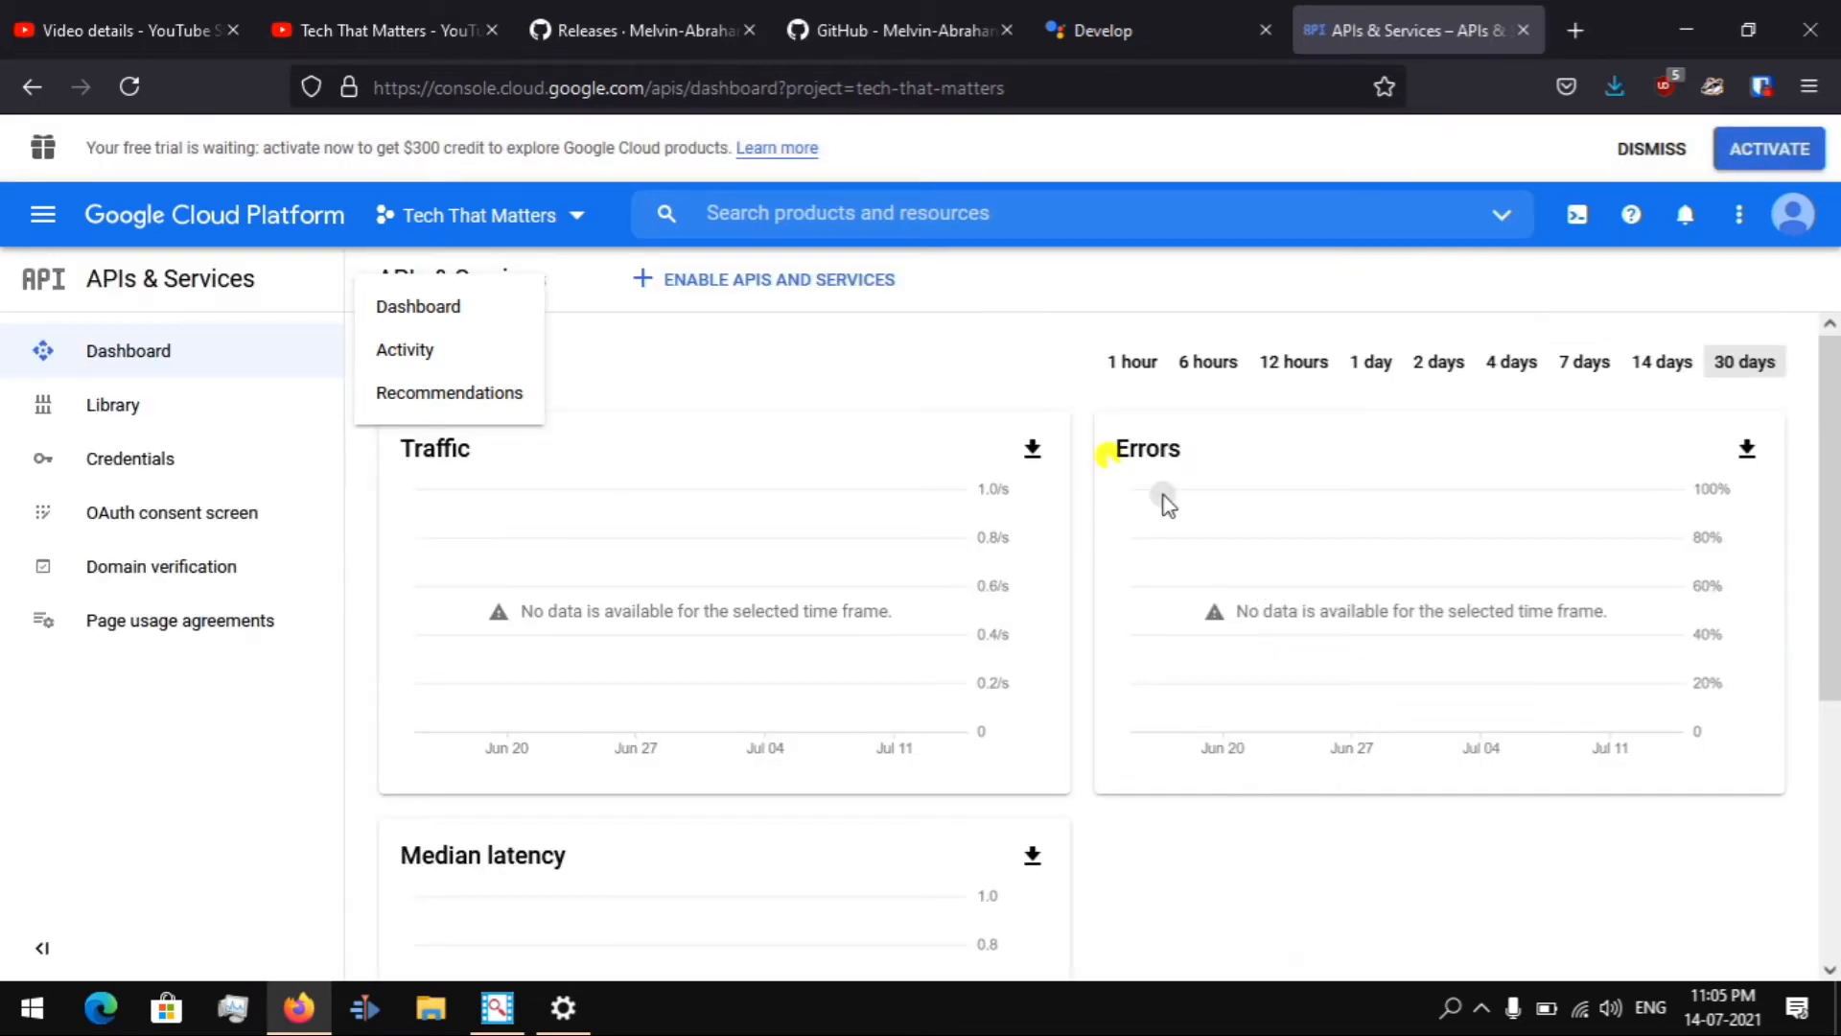
{"action": "left_click", "coordinate": [809, 286]}
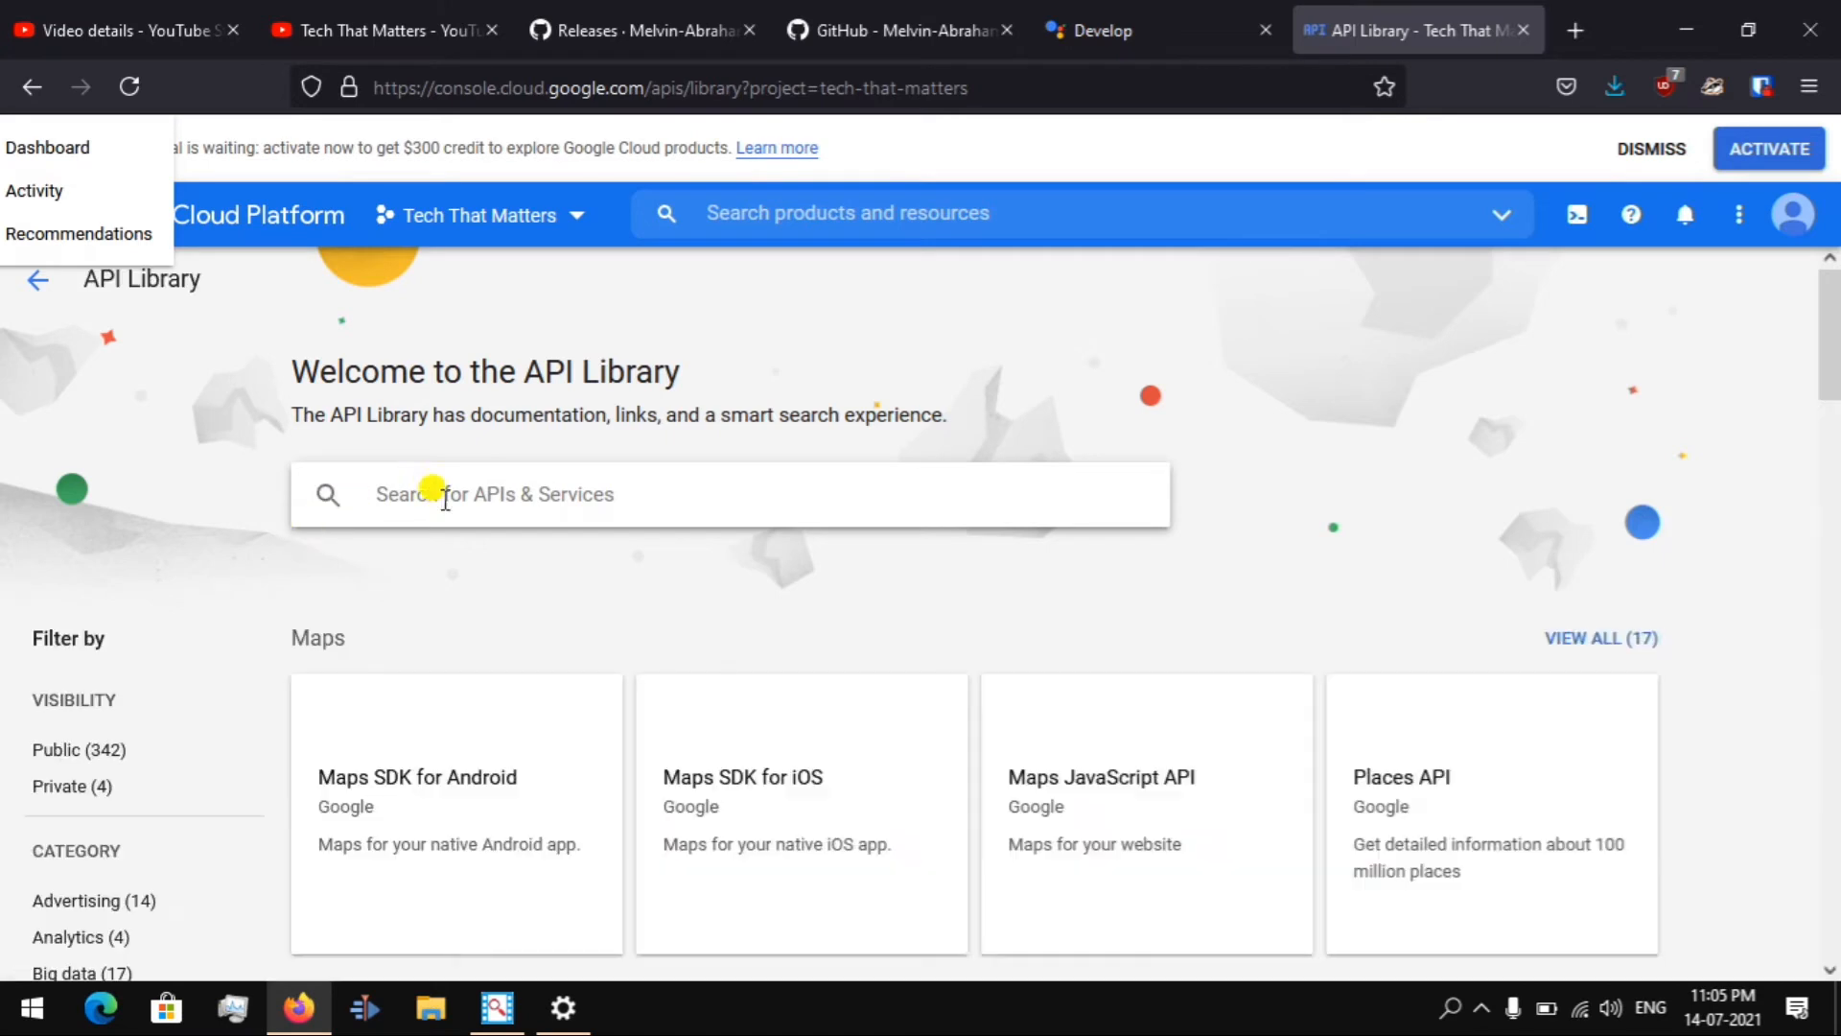
Search 'assistant', open Google Assistant API credentials, and start configuring the consent screen.
{"action": "left_click", "coordinate": [532, 472]}
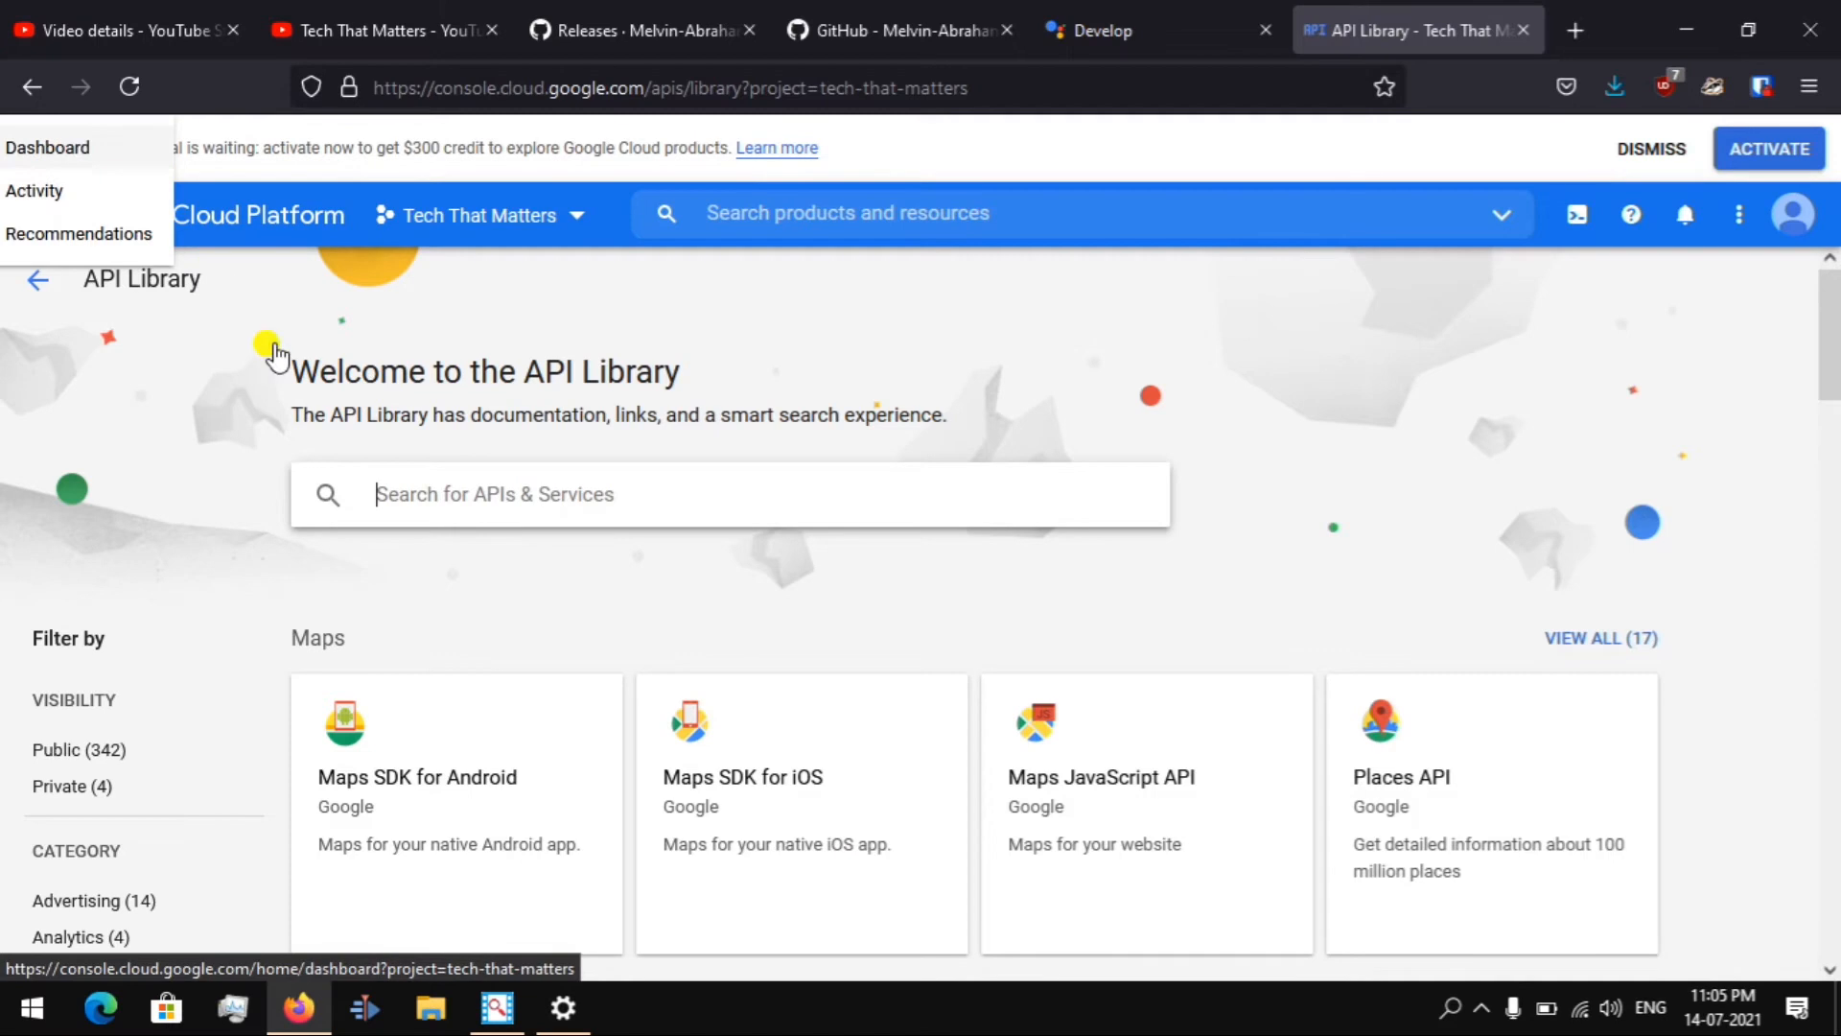
{"action": "type", "text": "assistant"}
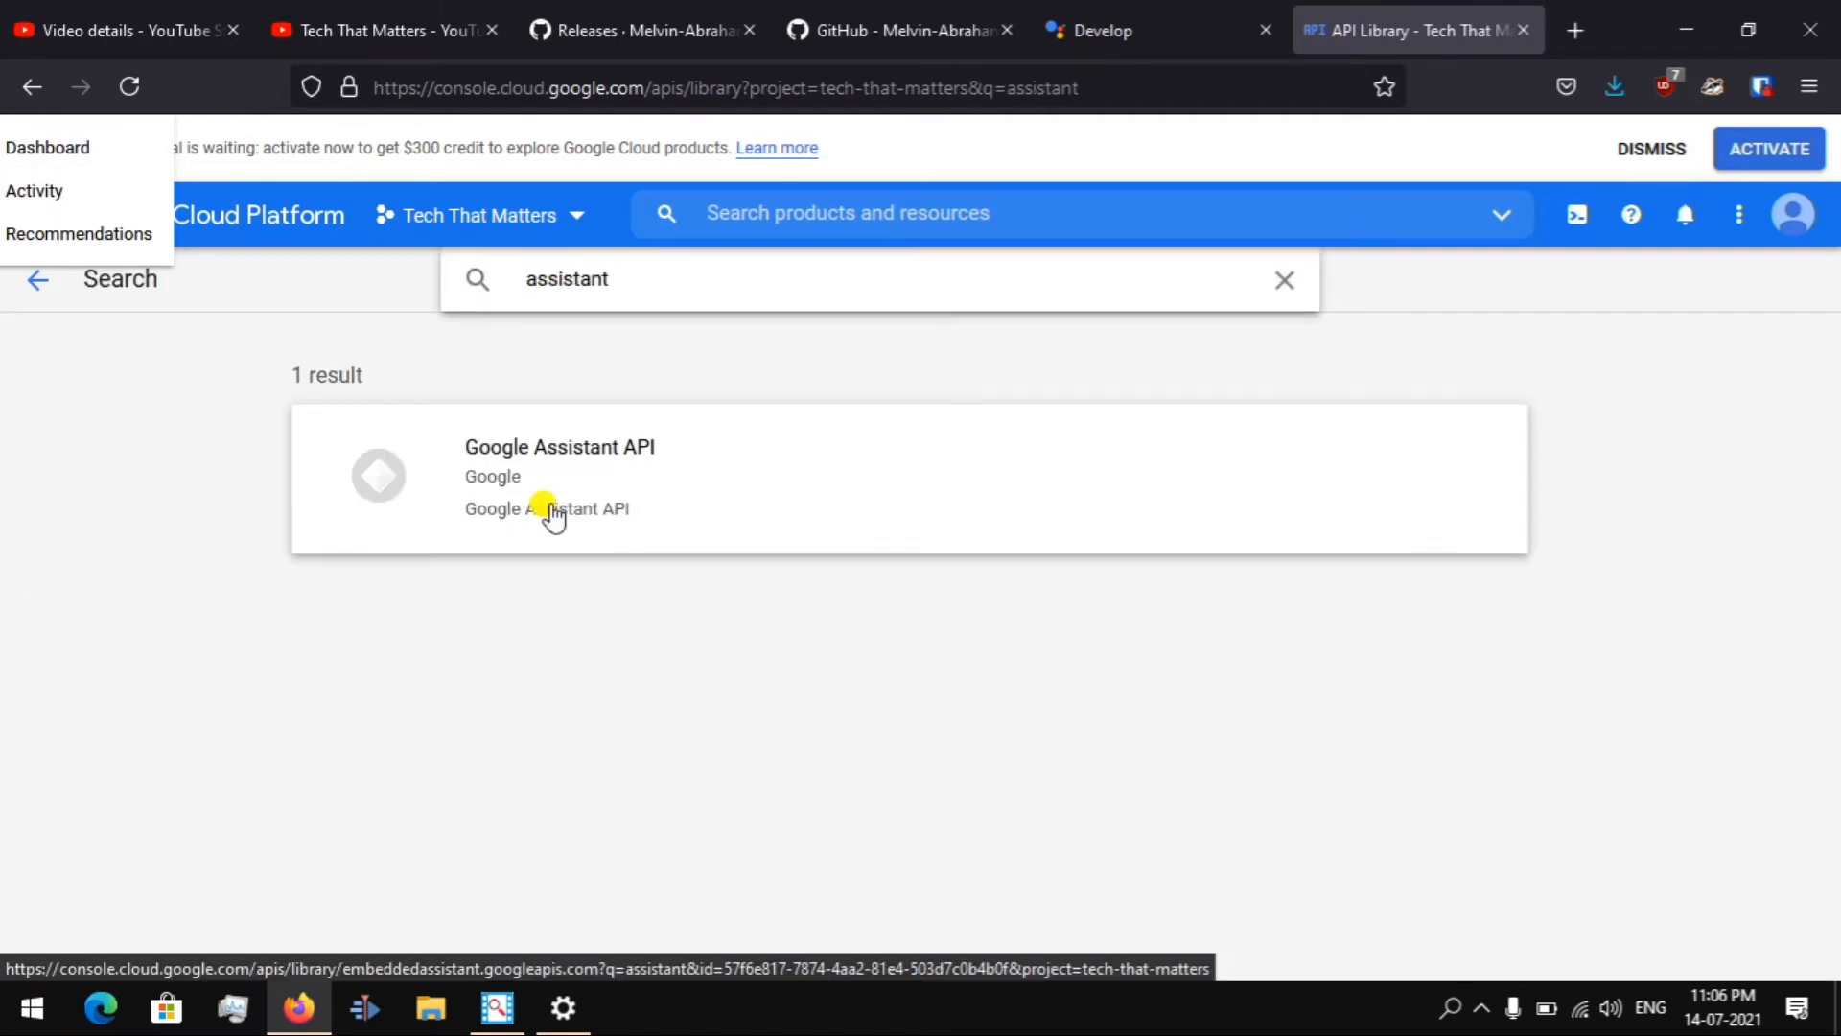
{"action": "left_click", "coordinate": [546, 514]}
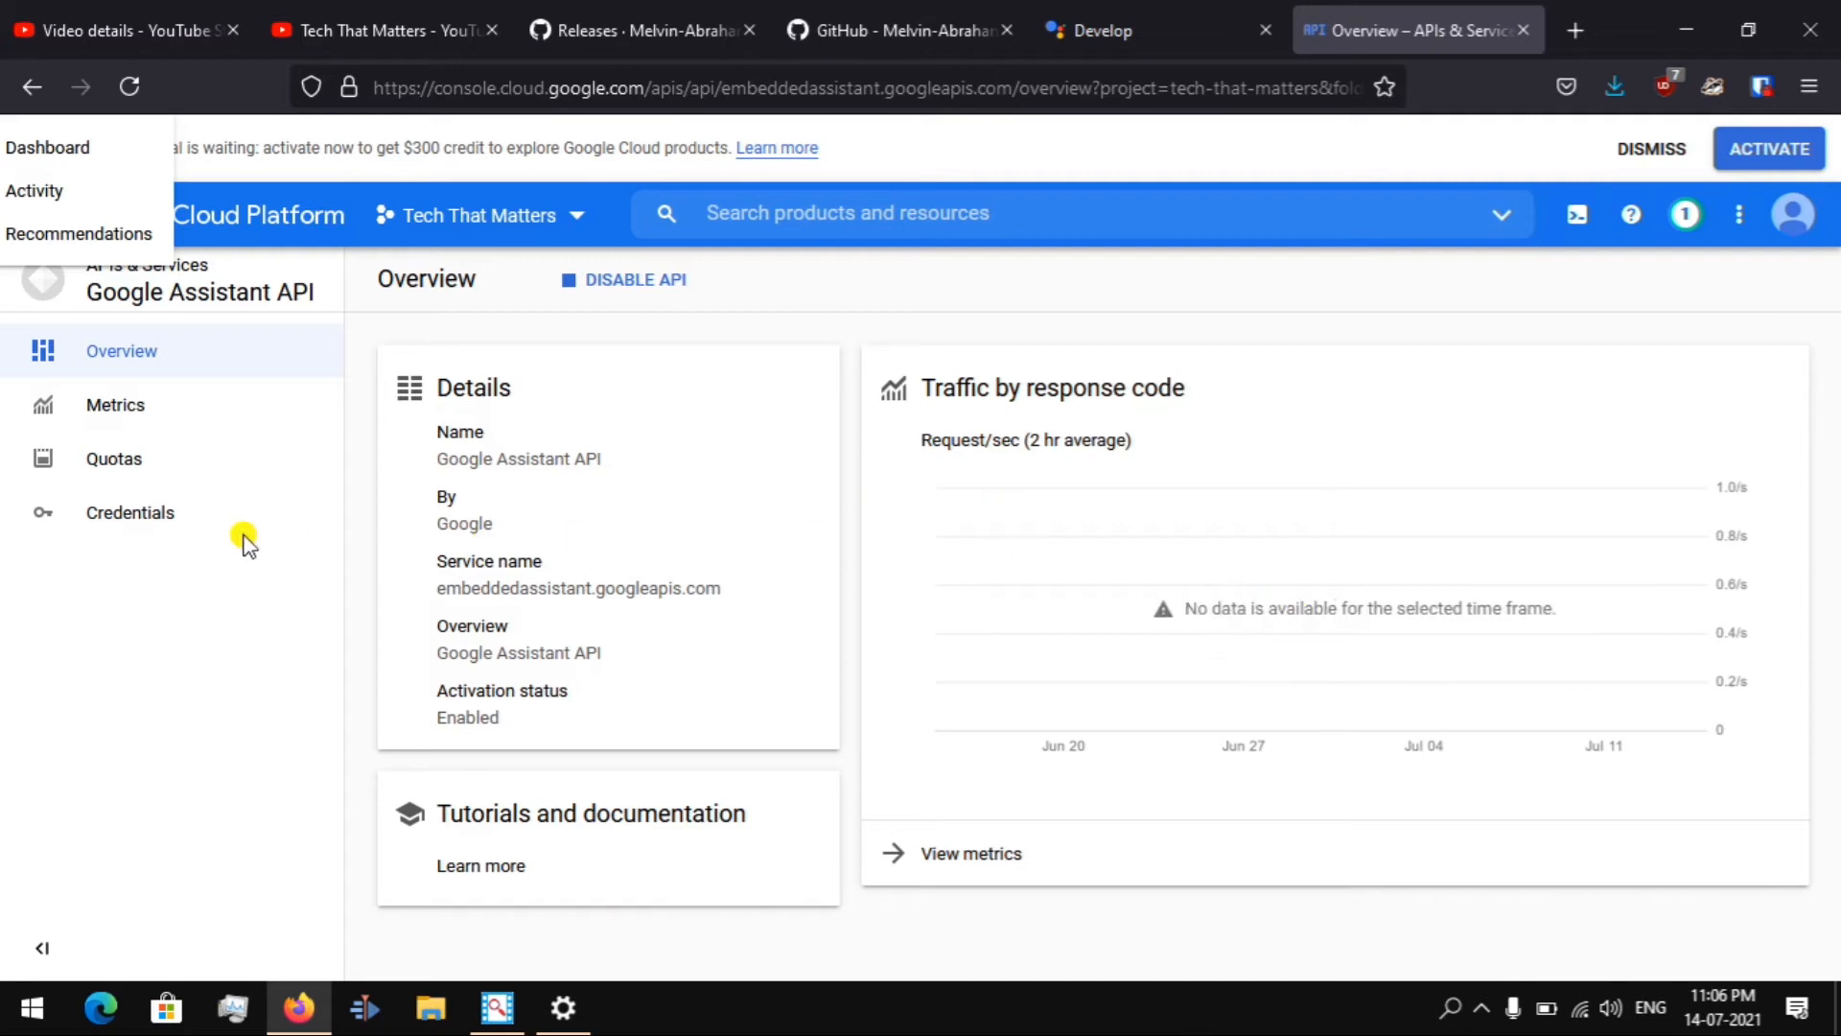
{"action": "left_click", "coordinate": [142, 516]}
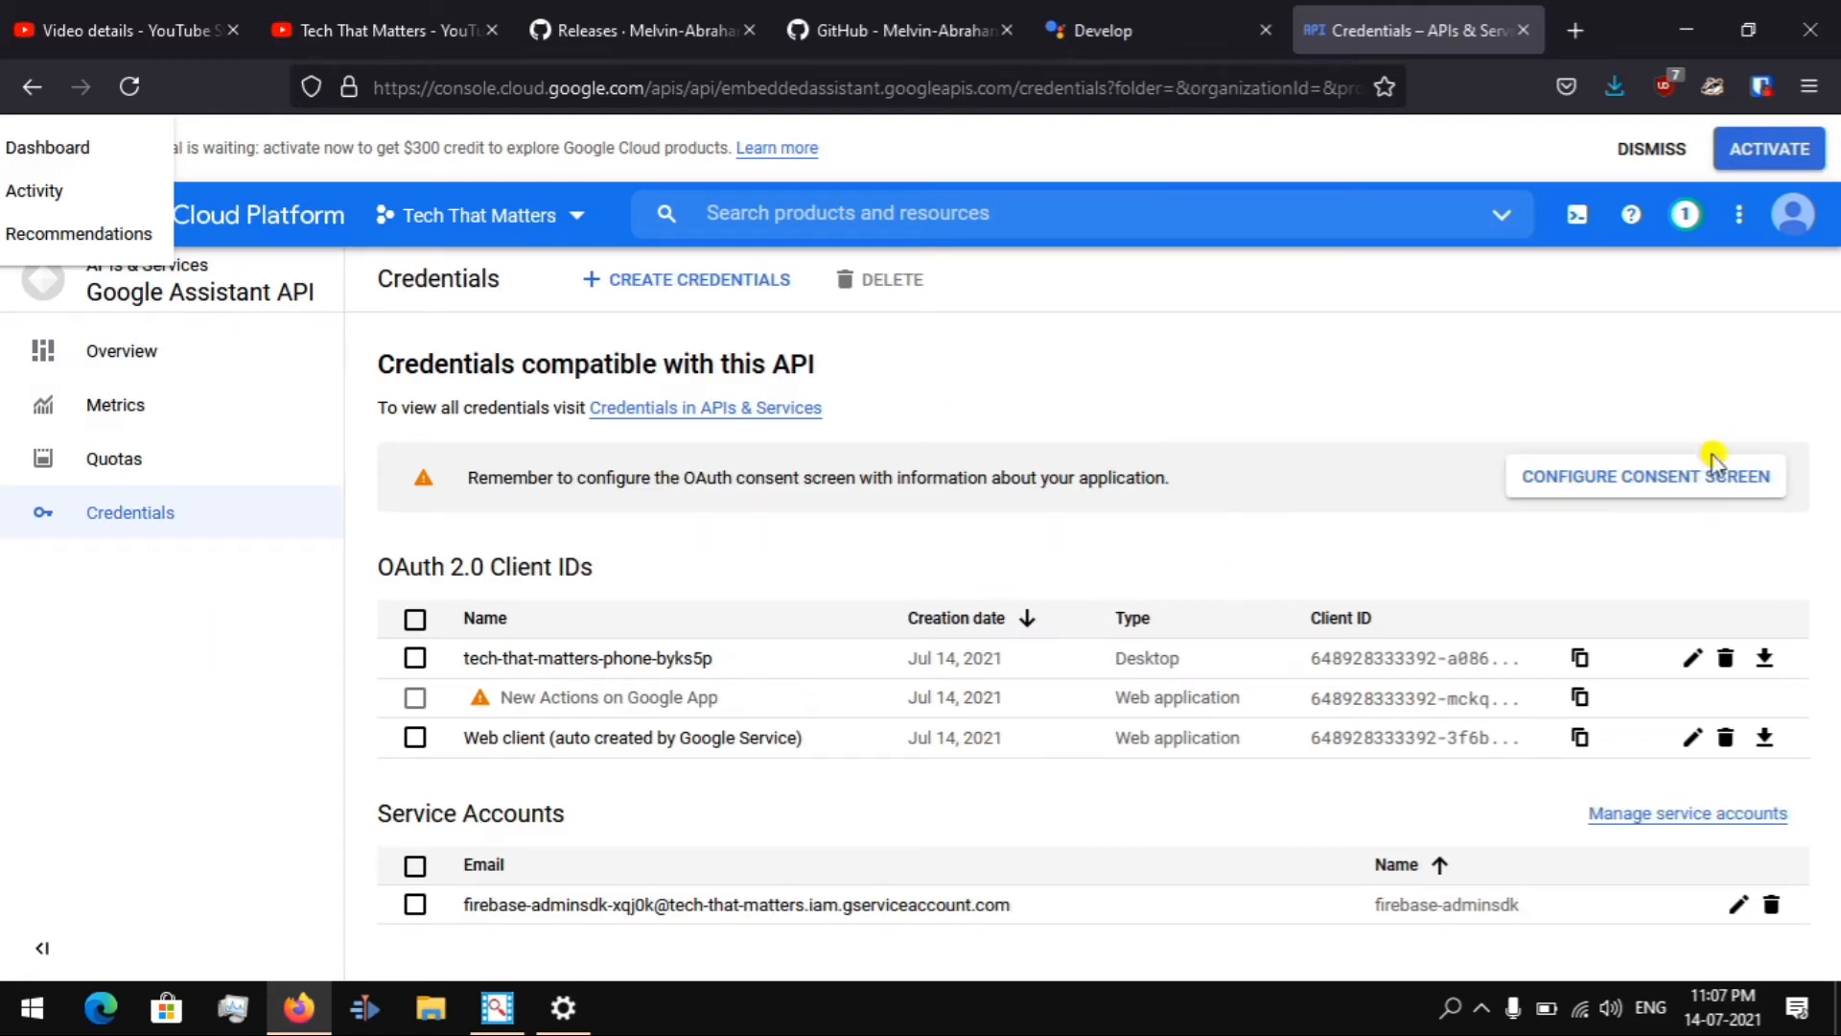
{"action": "left_click", "coordinate": [1597, 491]}
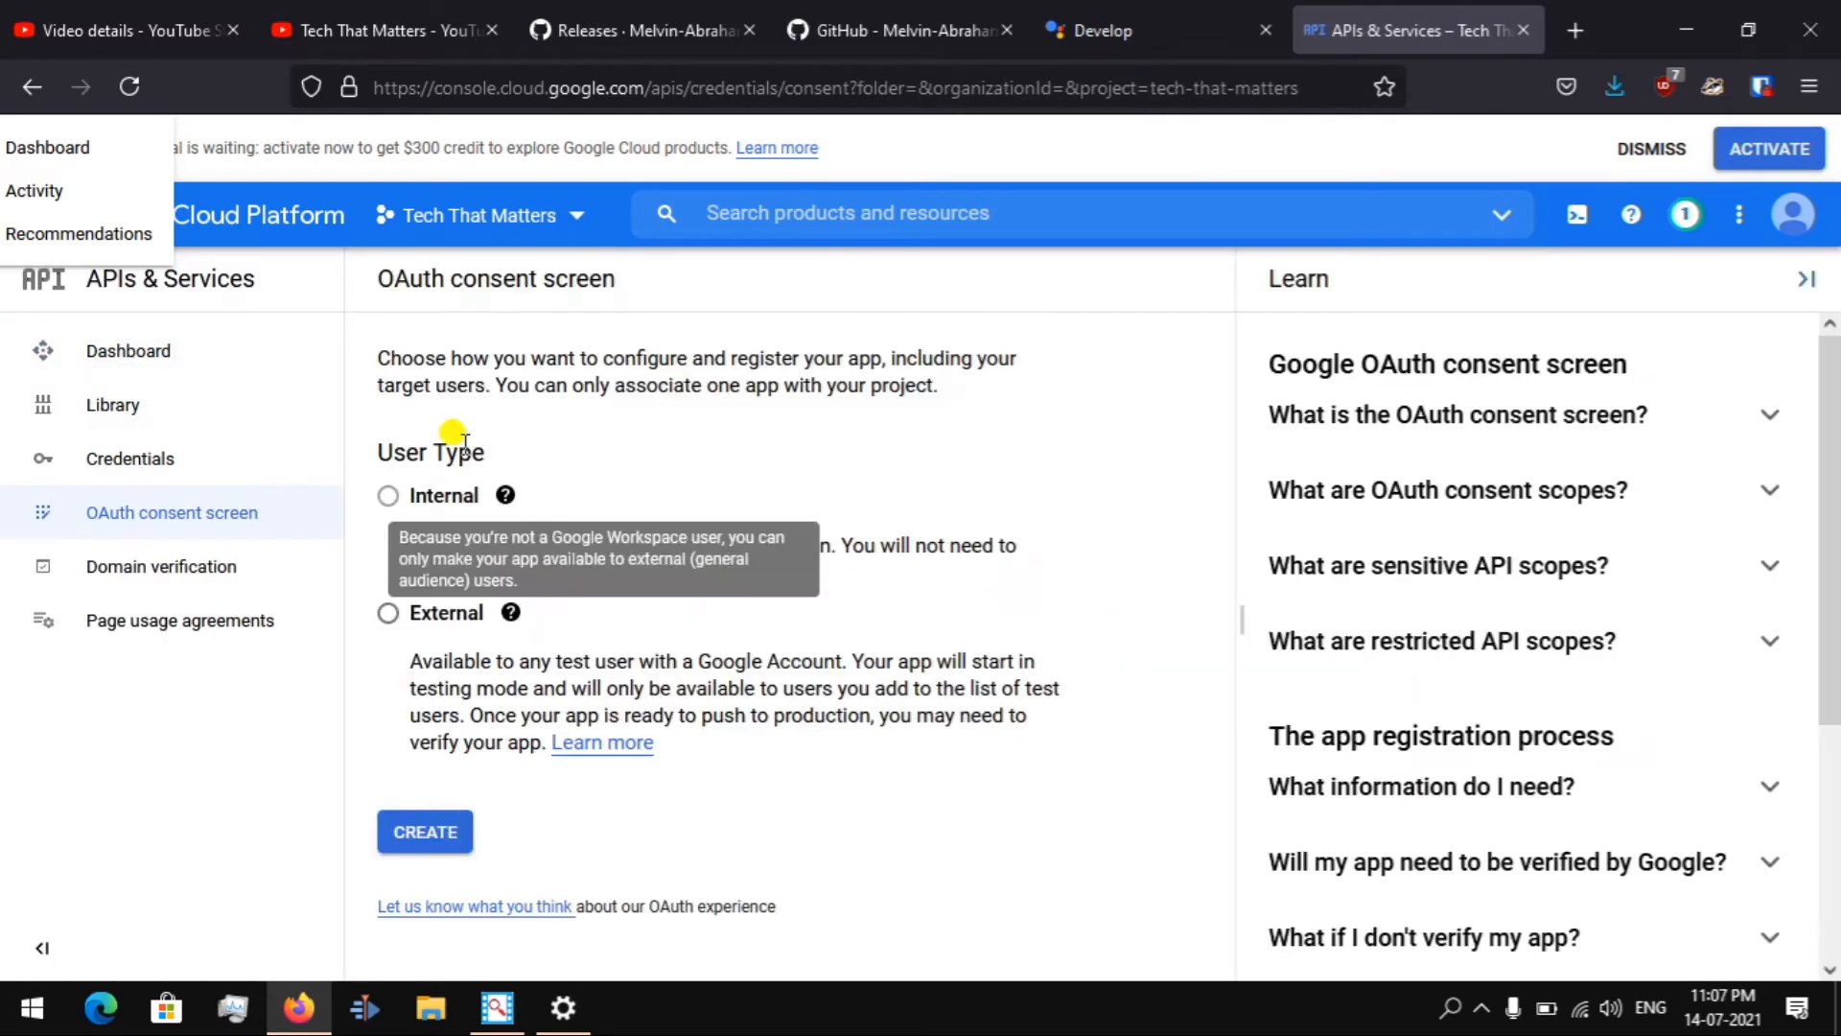
Create an External consent app and pick the account's e-mail as user support email.
{"action": "left_click", "coordinate": [388, 615]}
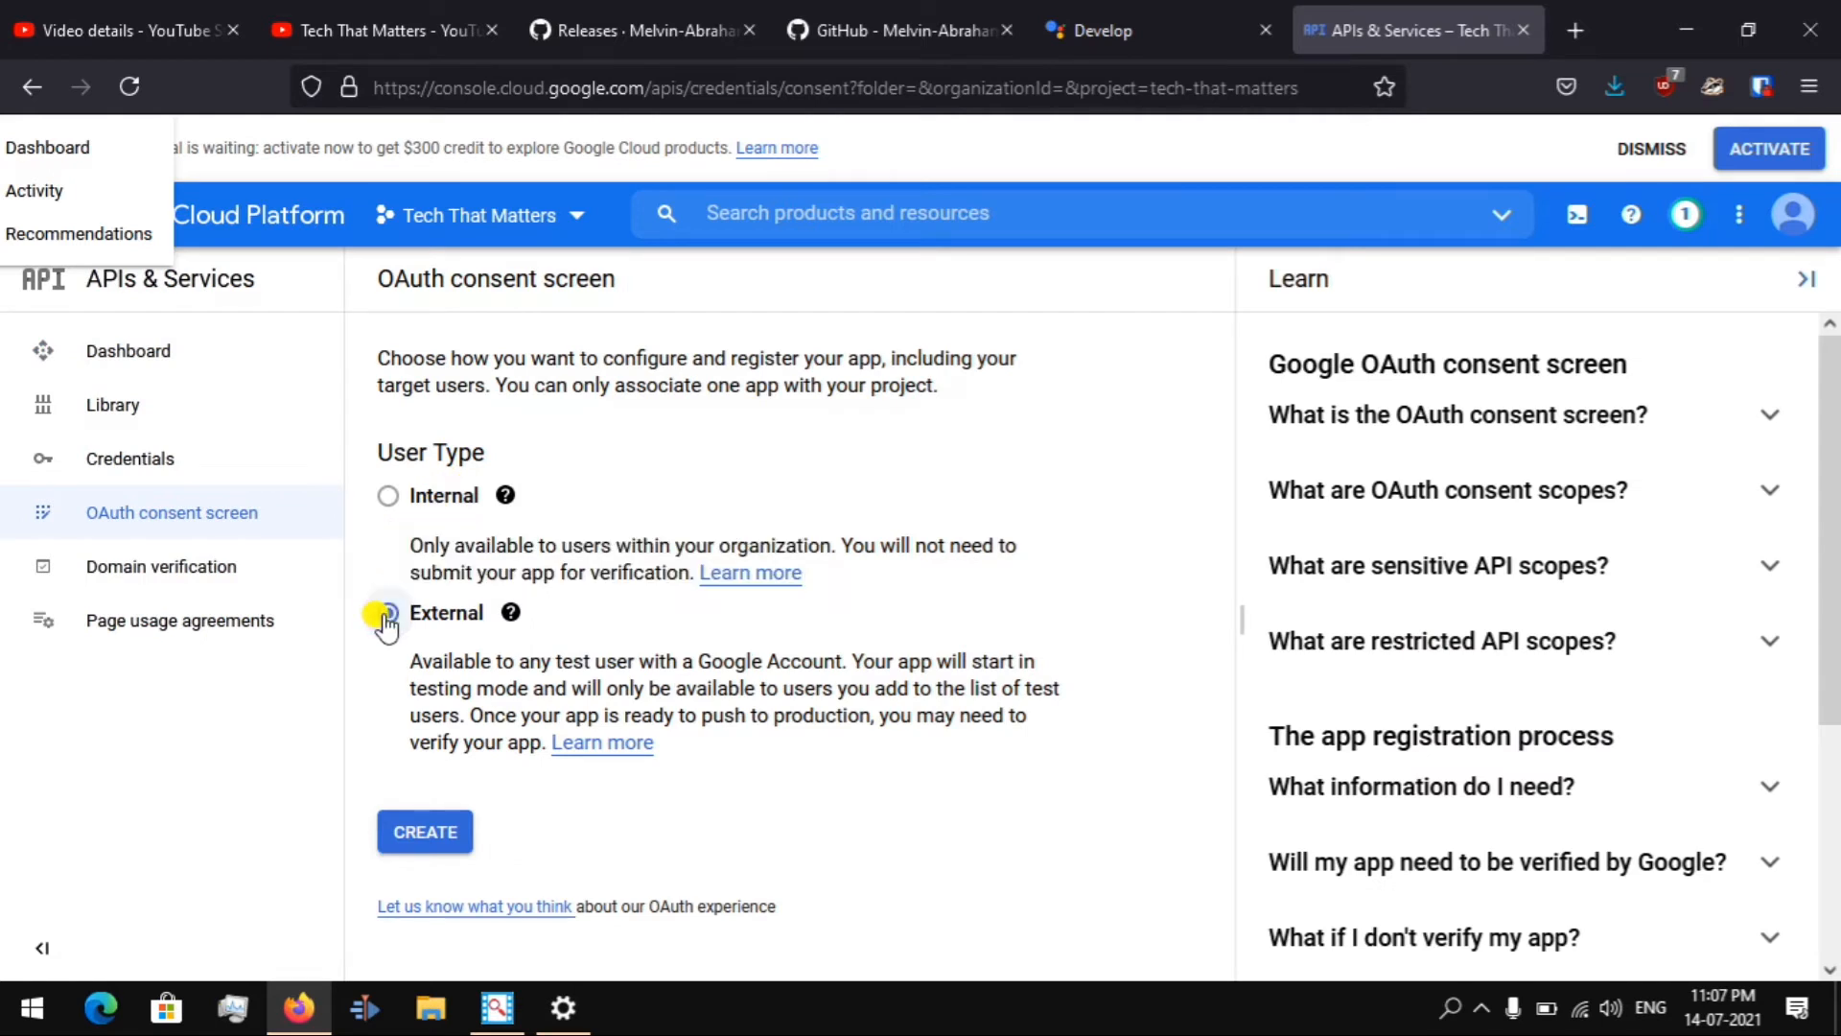
{"action": "left_click", "coordinate": [449, 830]}
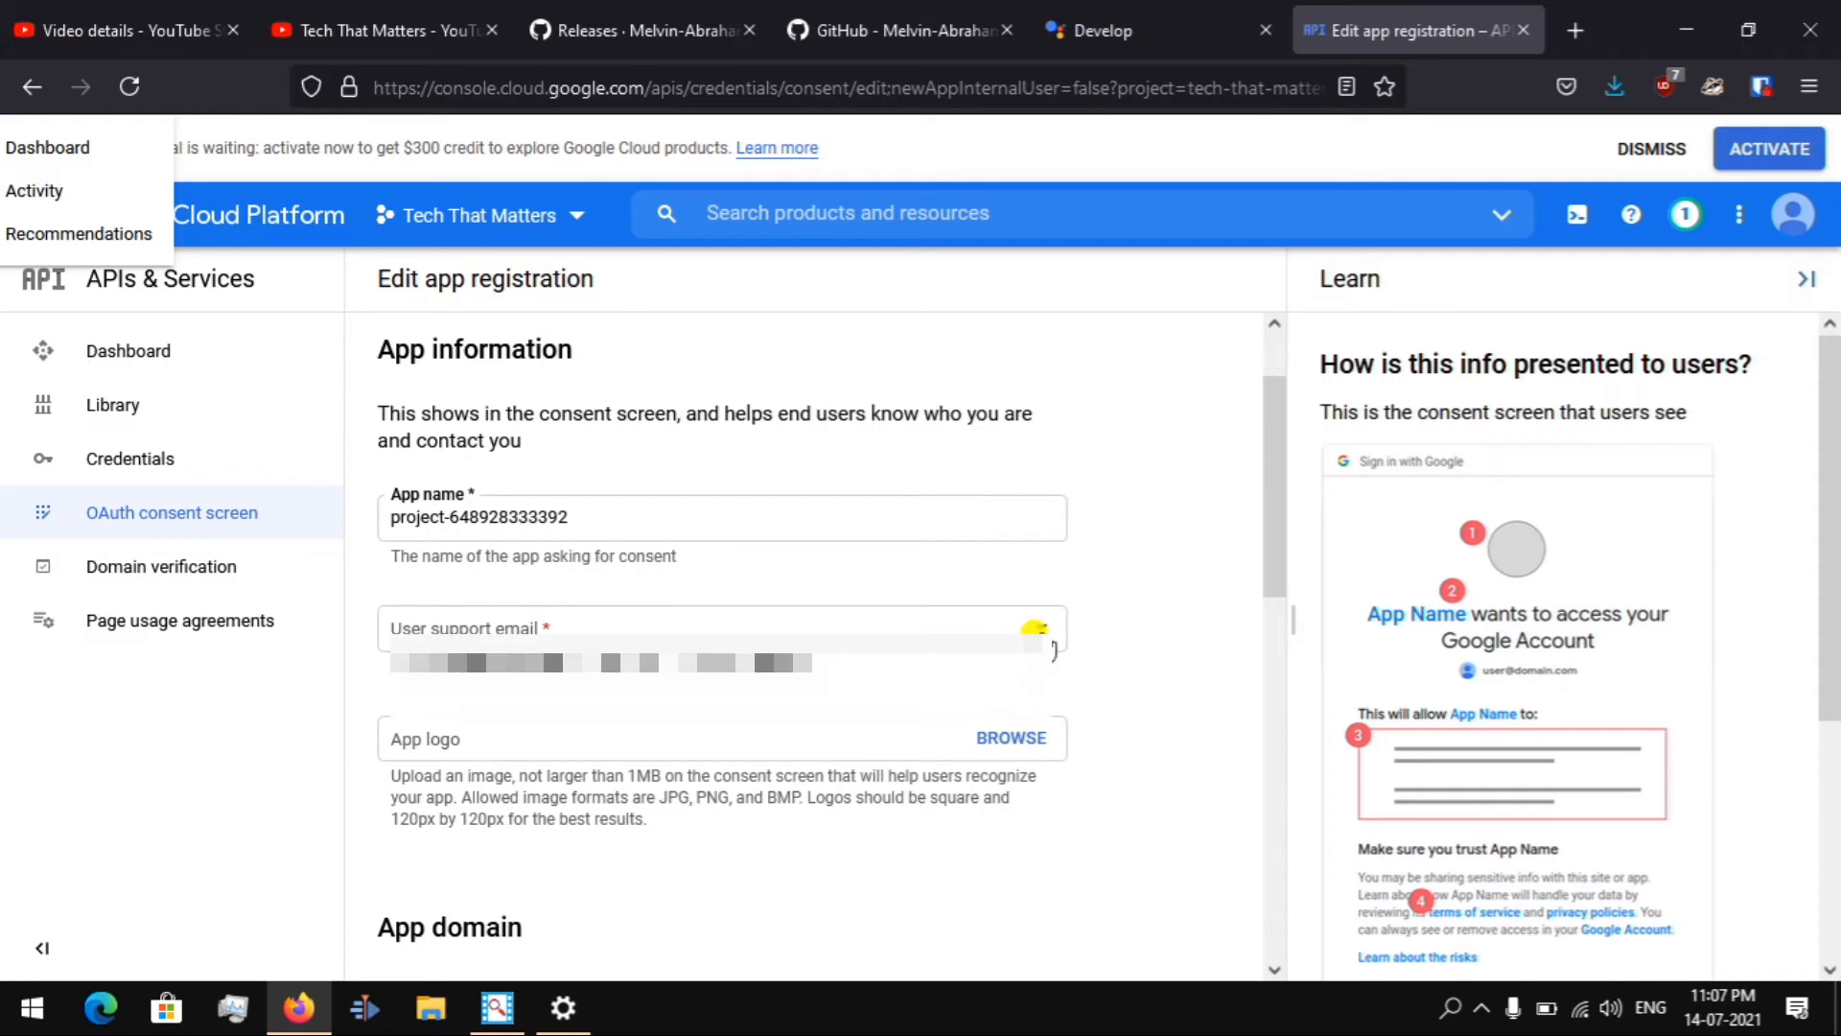
{"action": "left_click", "coordinate": [1033, 630]}
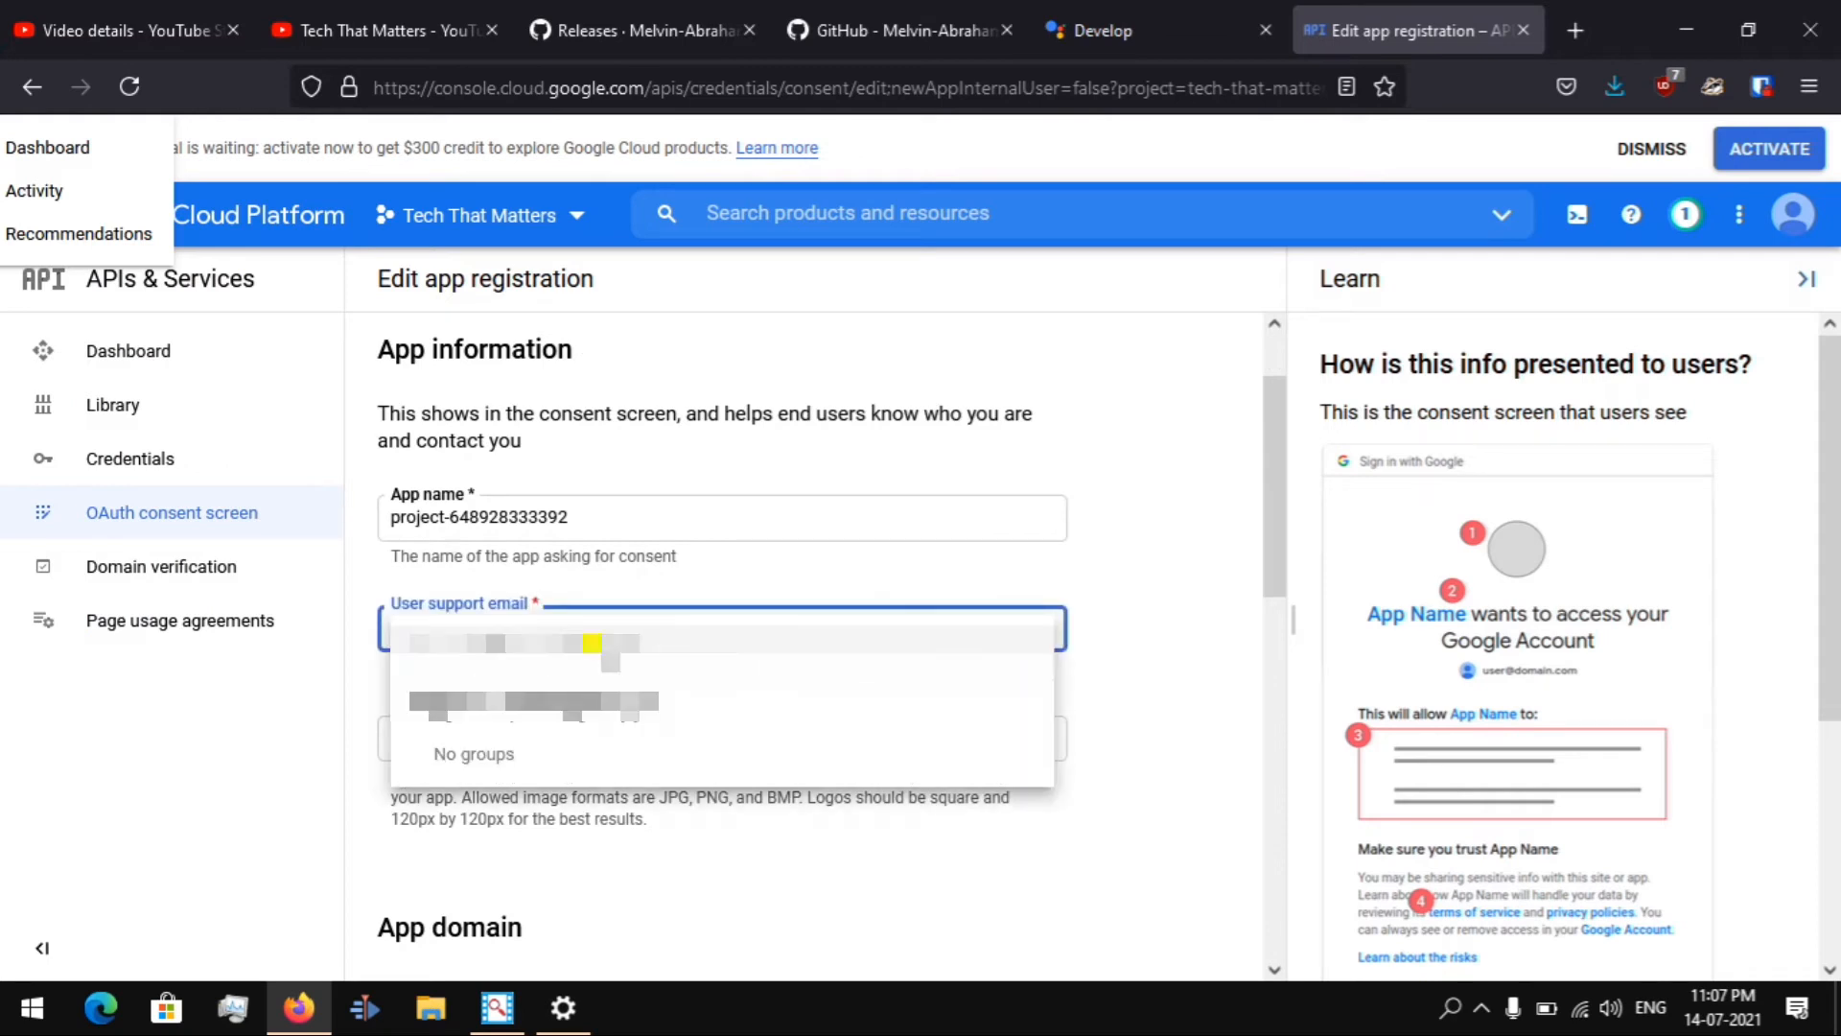
{"action": "left_click", "coordinate": [1235, 723]}
{"action": "scroll", "coordinate": [1189, 727], "scroll_direction": "down", "scroll_amount": 3}
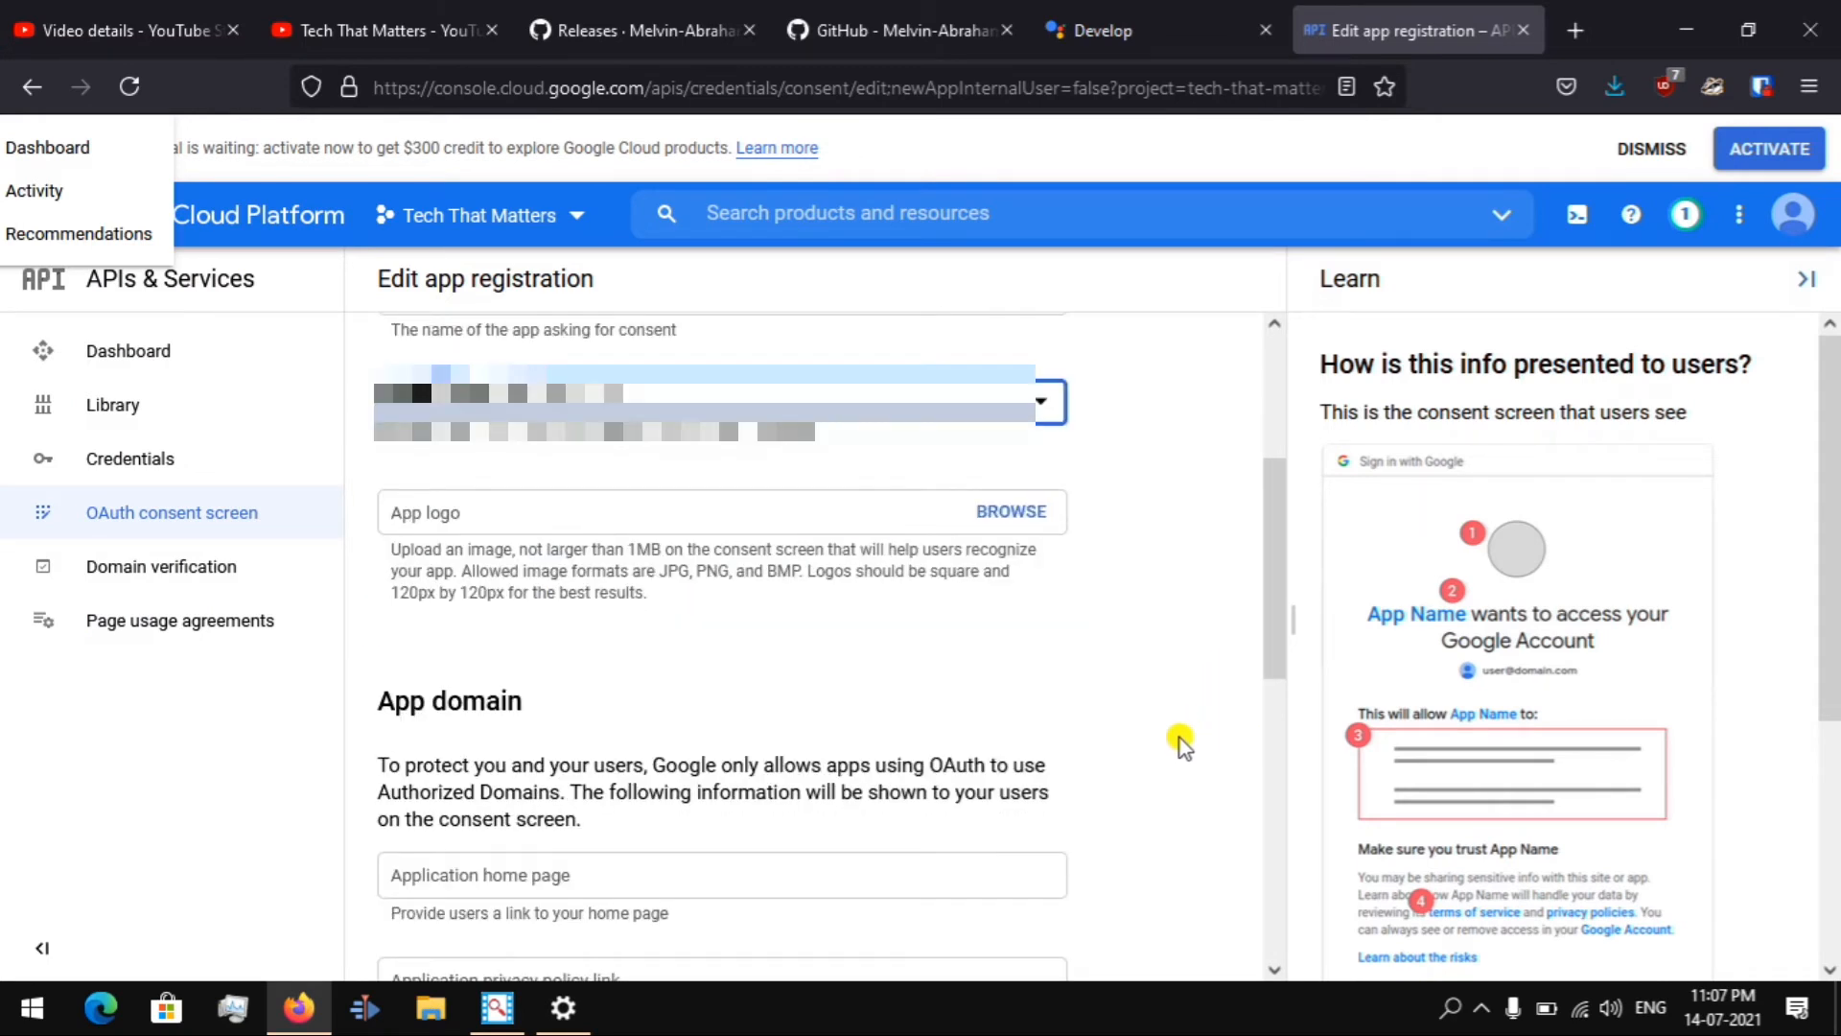
{"action": "scroll", "coordinate": [1182, 734], "scroll_direction": "down", "scroll_amount": 2}
{"action": "scroll", "coordinate": [1181, 743], "scroll_direction": "down", "scroll_amount": 5}
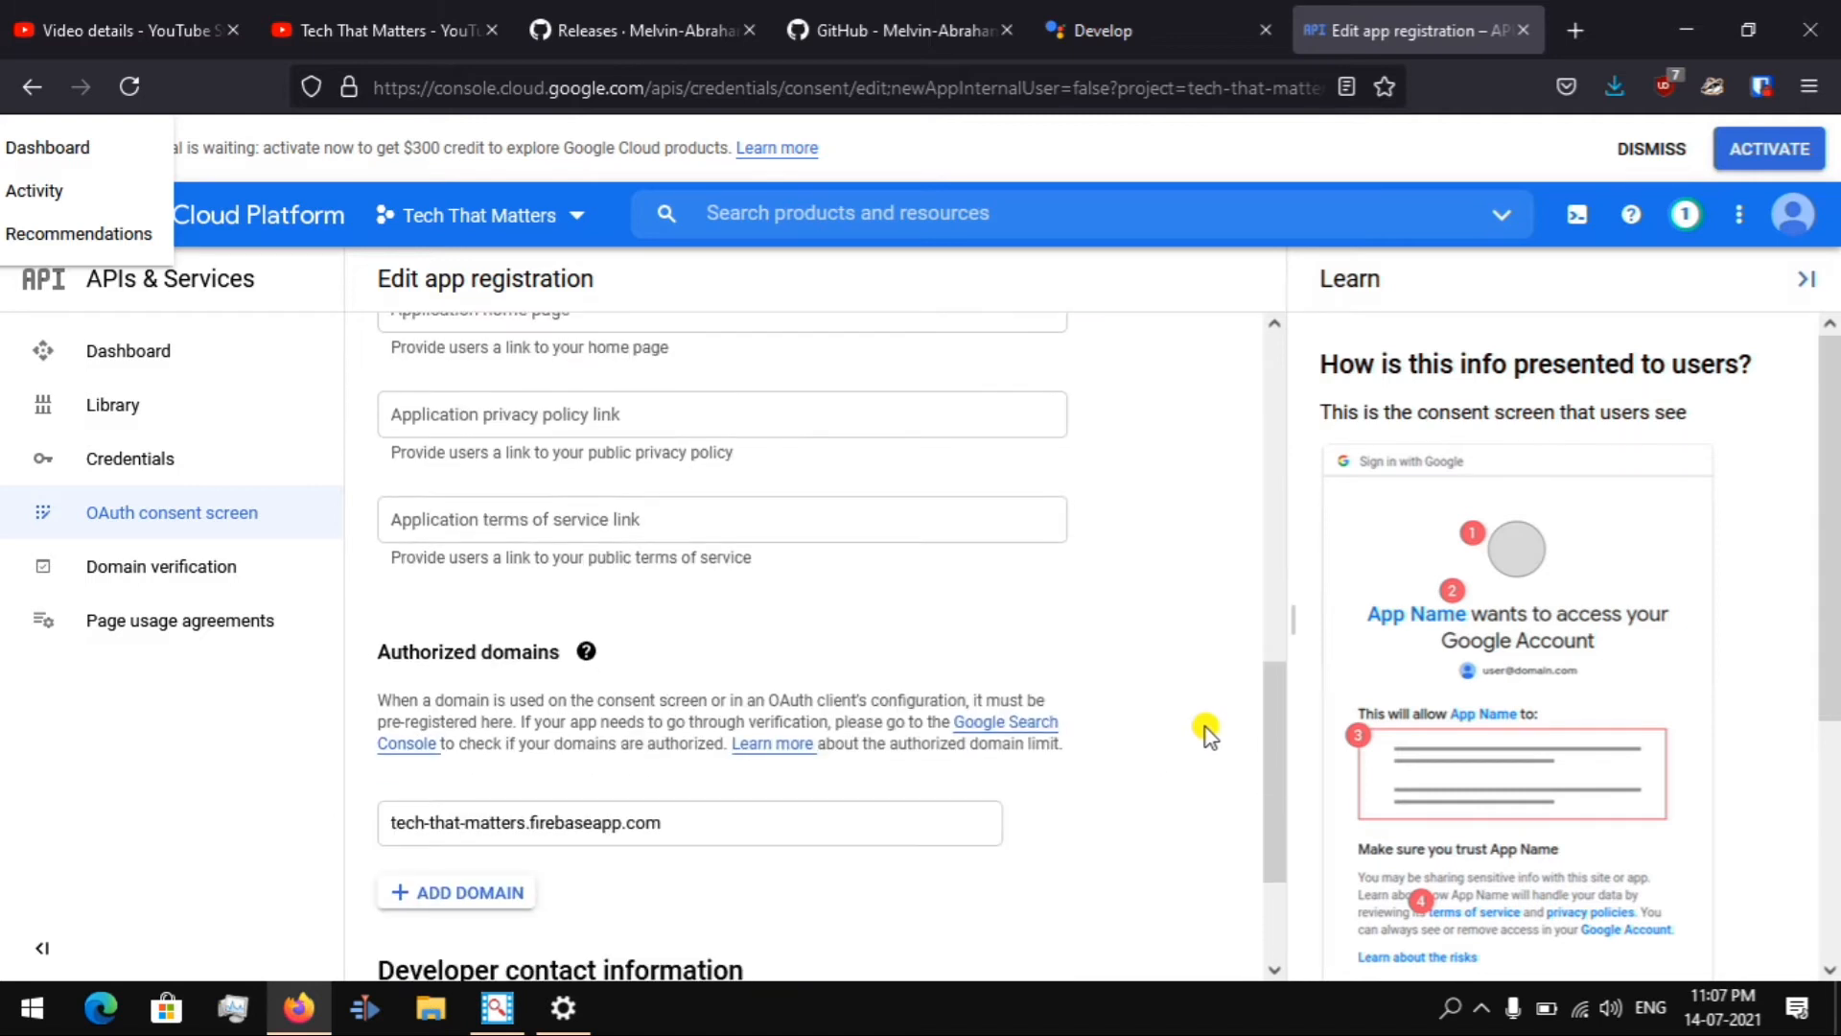
{"action": "scroll", "coordinate": [1205, 735], "scroll_direction": "down", "scroll_amount": 2}
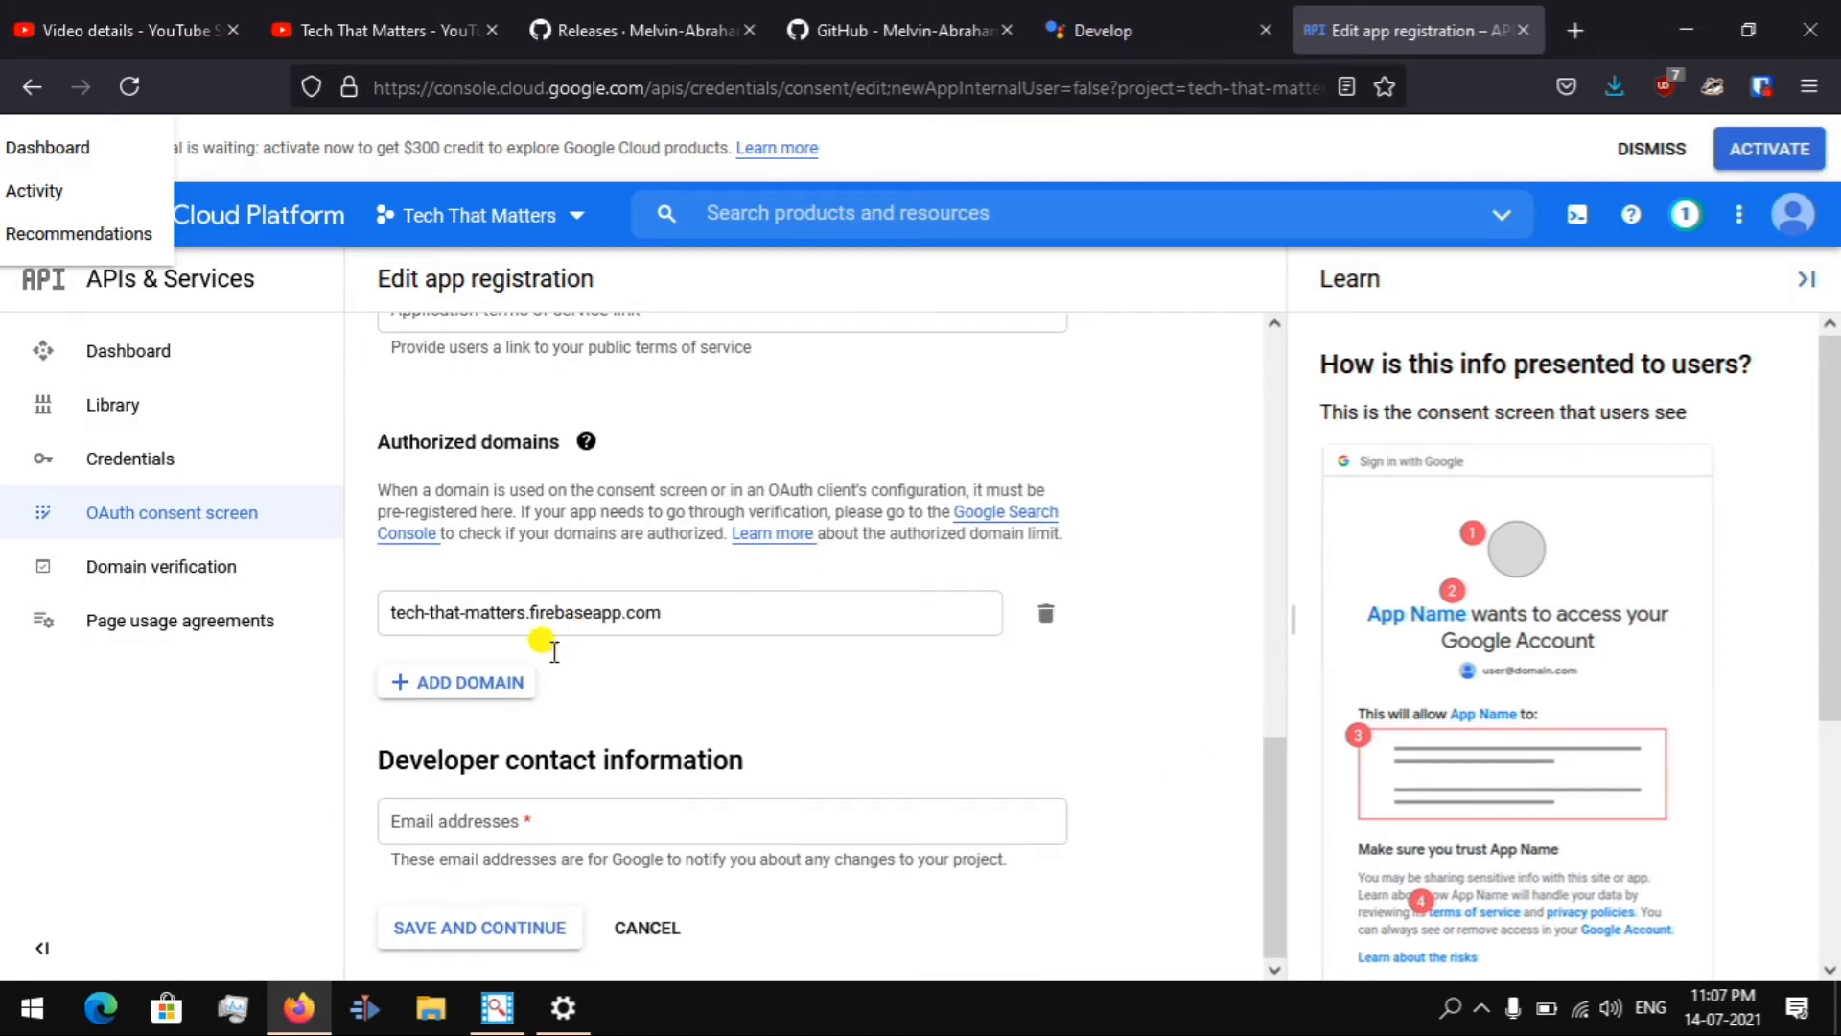
Enter the developer contact e-mail, save through the scopes step, and return to the dashboard.
{"action": "left_click", "coordinate": [511, 823]}
{"action": "type", "text": "r..."}
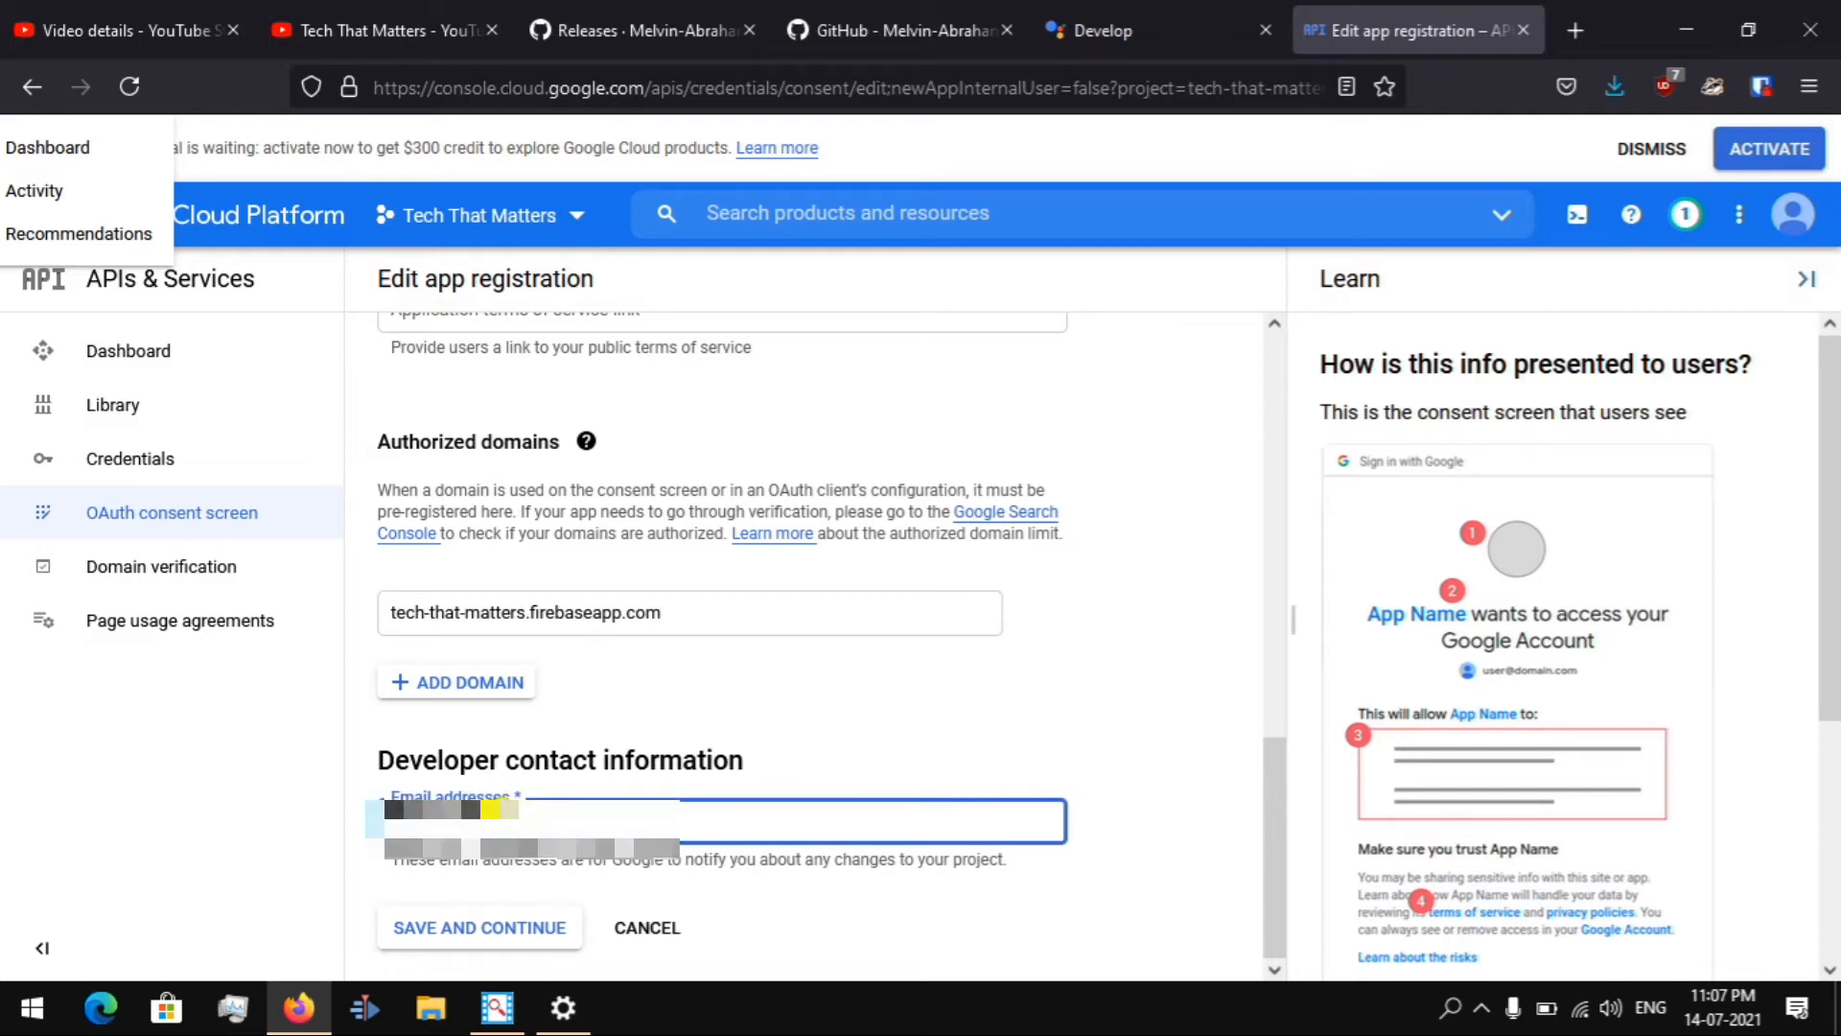
{"action": "left_click", "coordinate": [522, 927]}
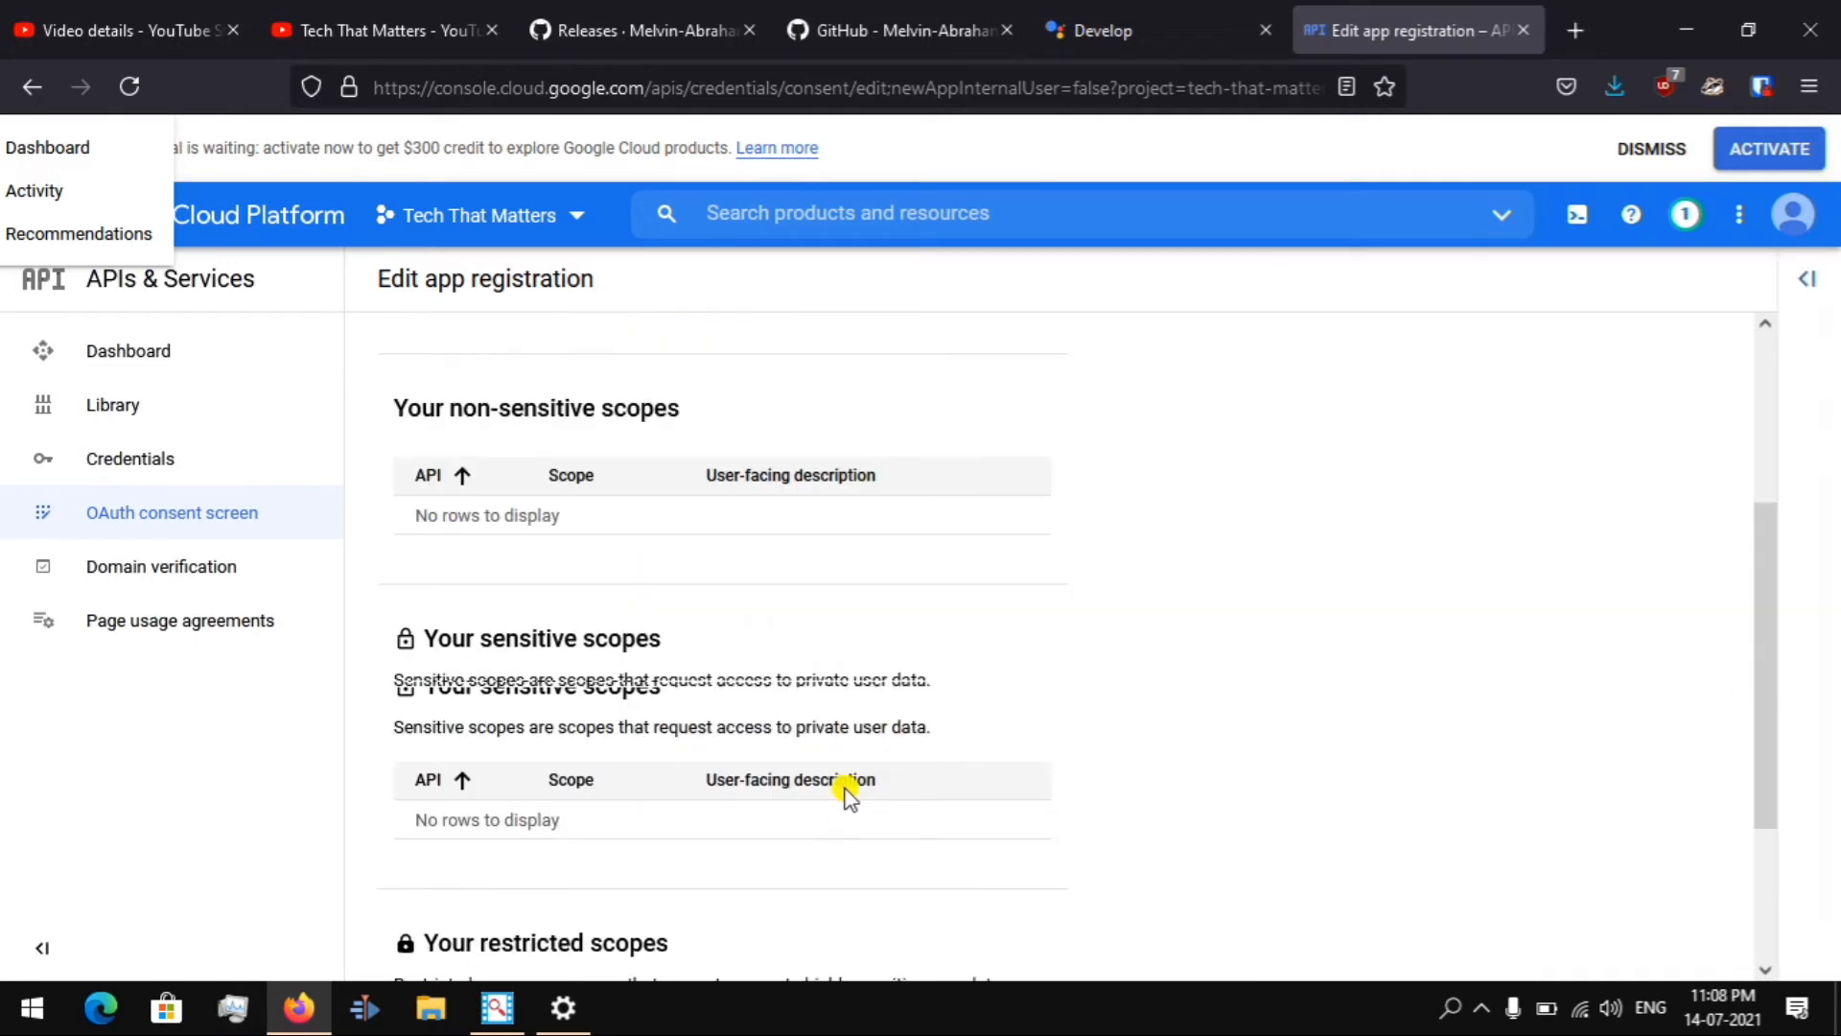
{"action": "scroll", "coordinate": [863, 794], "scroll_direction": "down", "scroll_amount": 2}
{"action": "scroll", "coordinate": [876, 793], "scroll_direction": "up", "scroll_amount": 2}
{"action": "left_click_drag", "start_coordinate": [1758, 514], "coordinate": [1759, 813]}
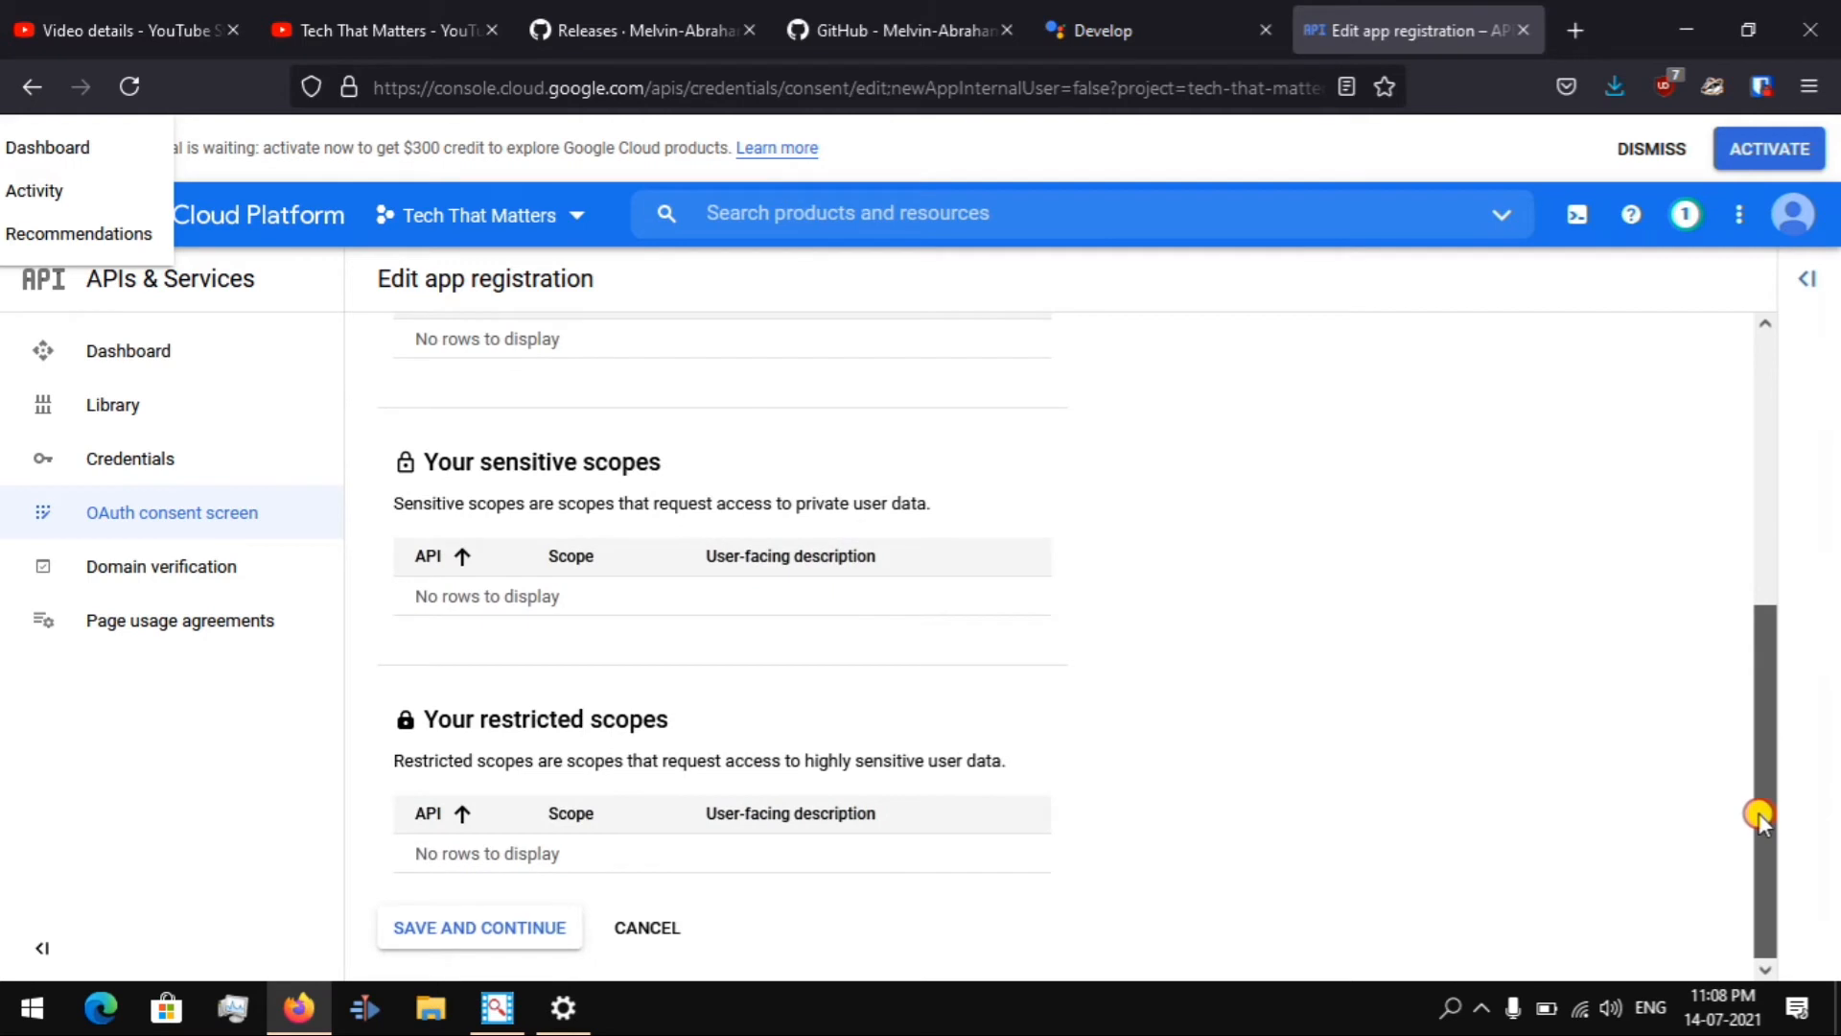
{"action": "left_click", "coordinate": [476, 937]}
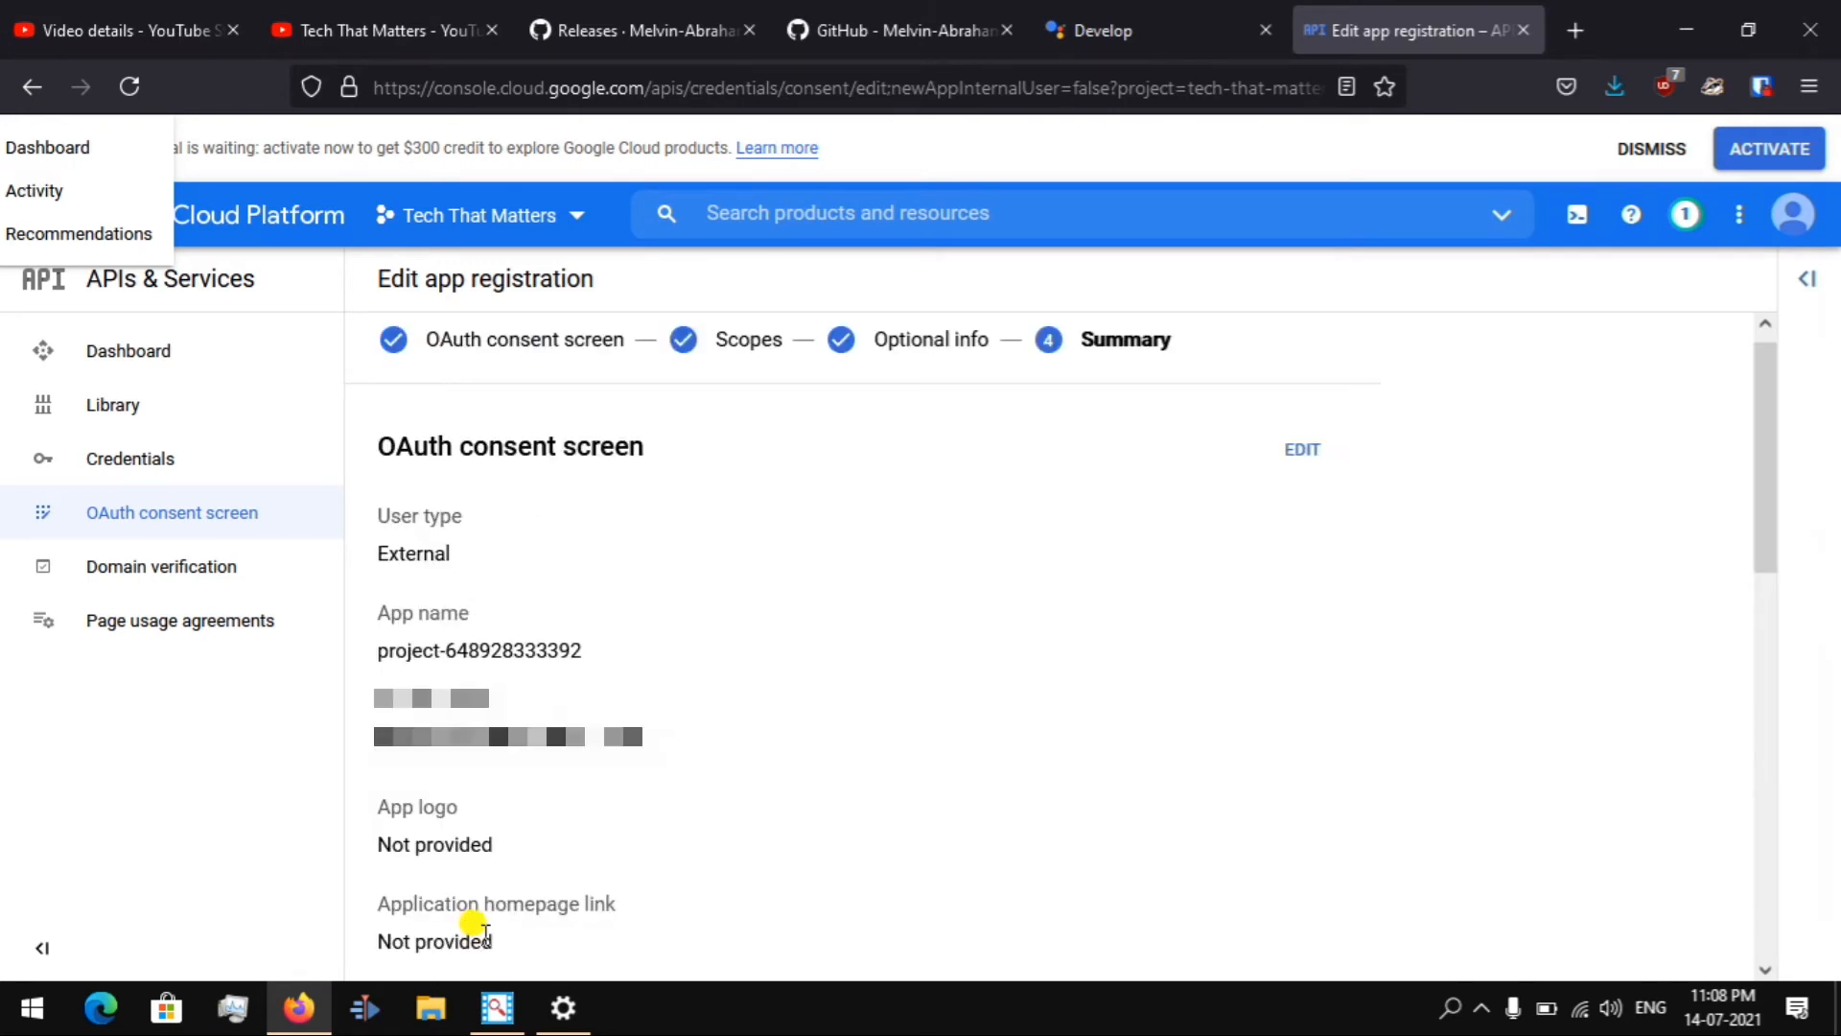
{"action": "left_click_drag", "start_coordinate": [1767, 423], "coordinate": [1775, 814]}
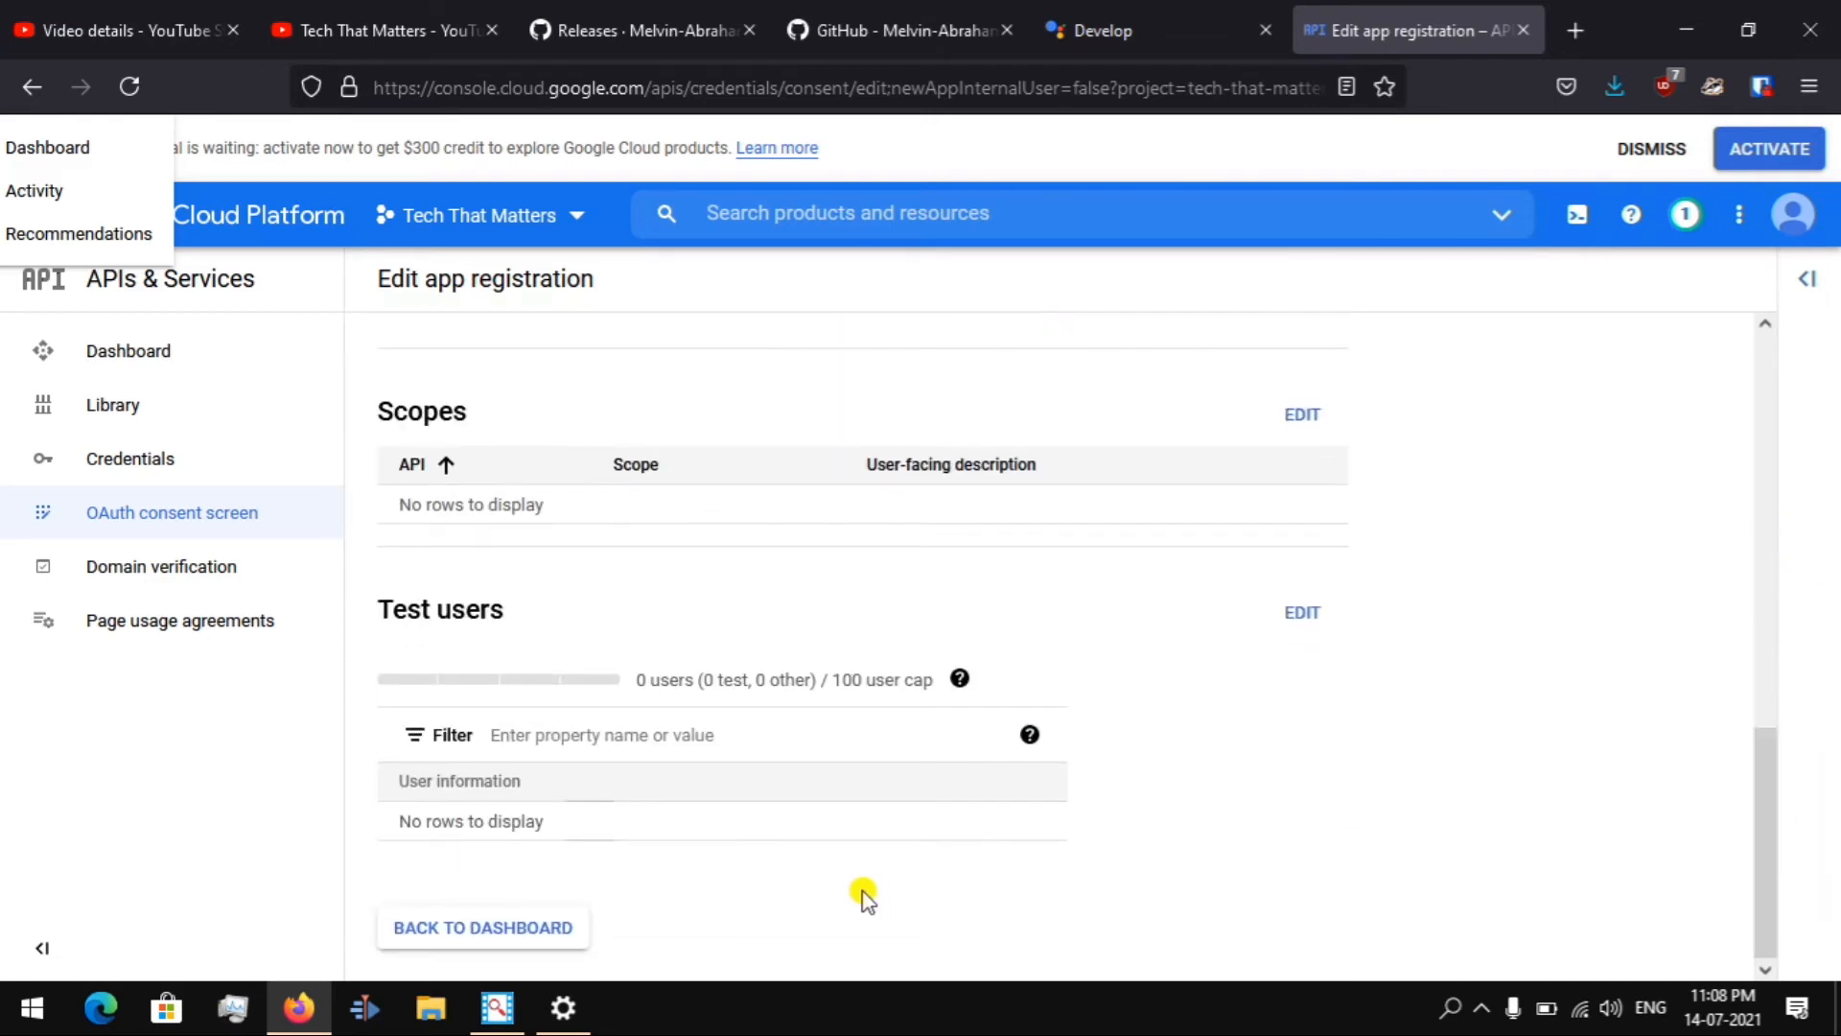
{"action": "left_click", "coordinate": [532, 929]}
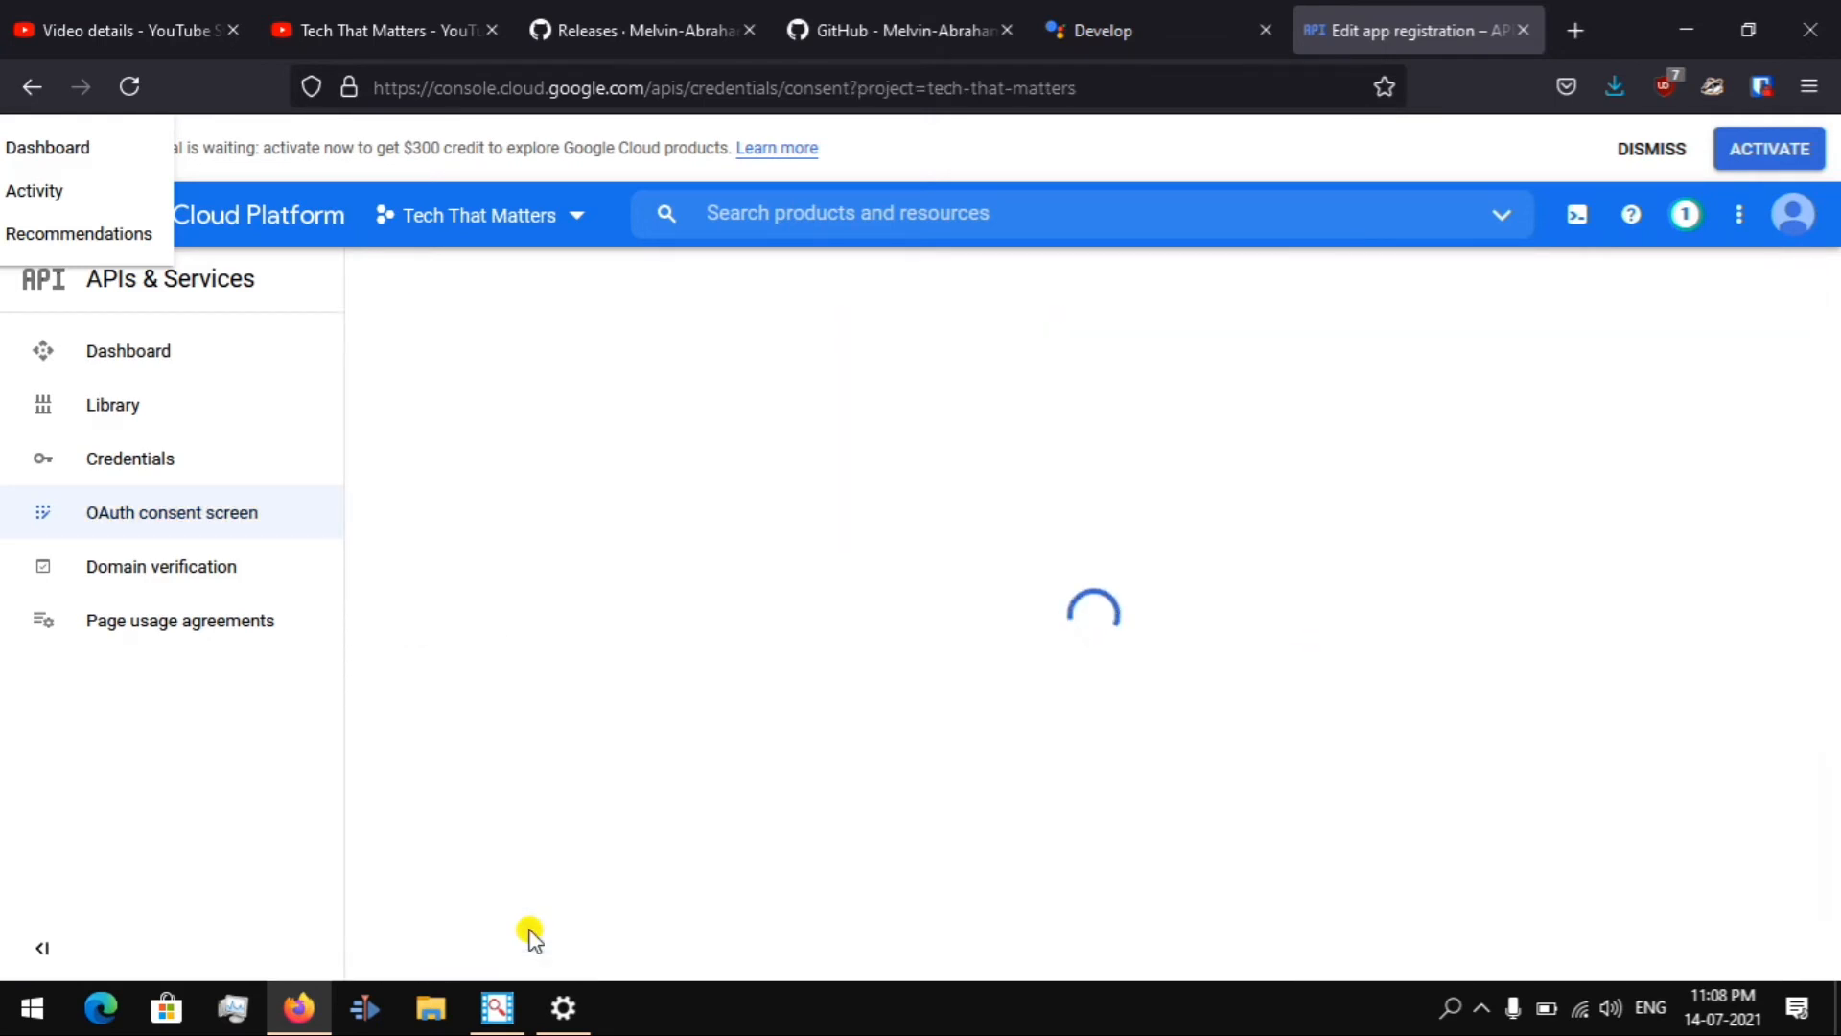
Under Test users, enter the account's e-mail address and save it.
{"action": "left_click_drag", "start_coordinate": [1213, 432], "coordinate": [1205, 672]}
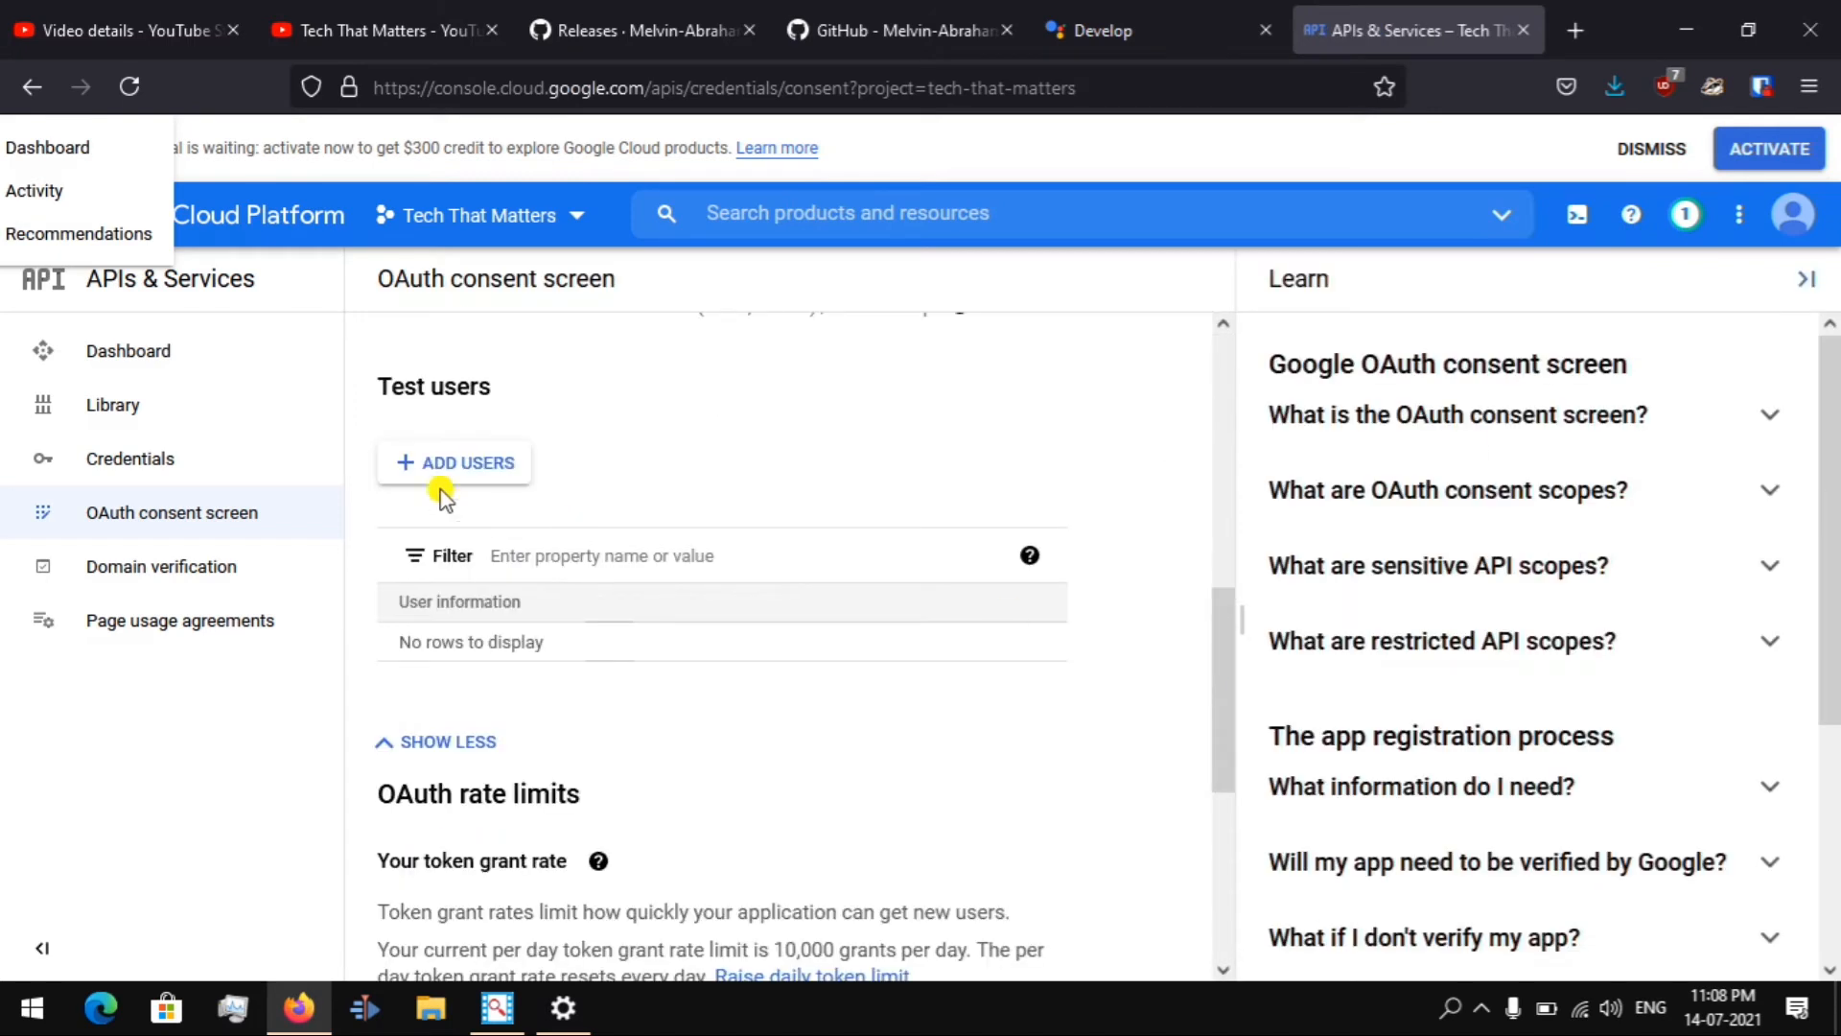
{"action": "left_click", "coordinate": [433, 456]}
{"action": "left_click", "coordinate": [970, 403]}
{"action": "type", "text": "..."}
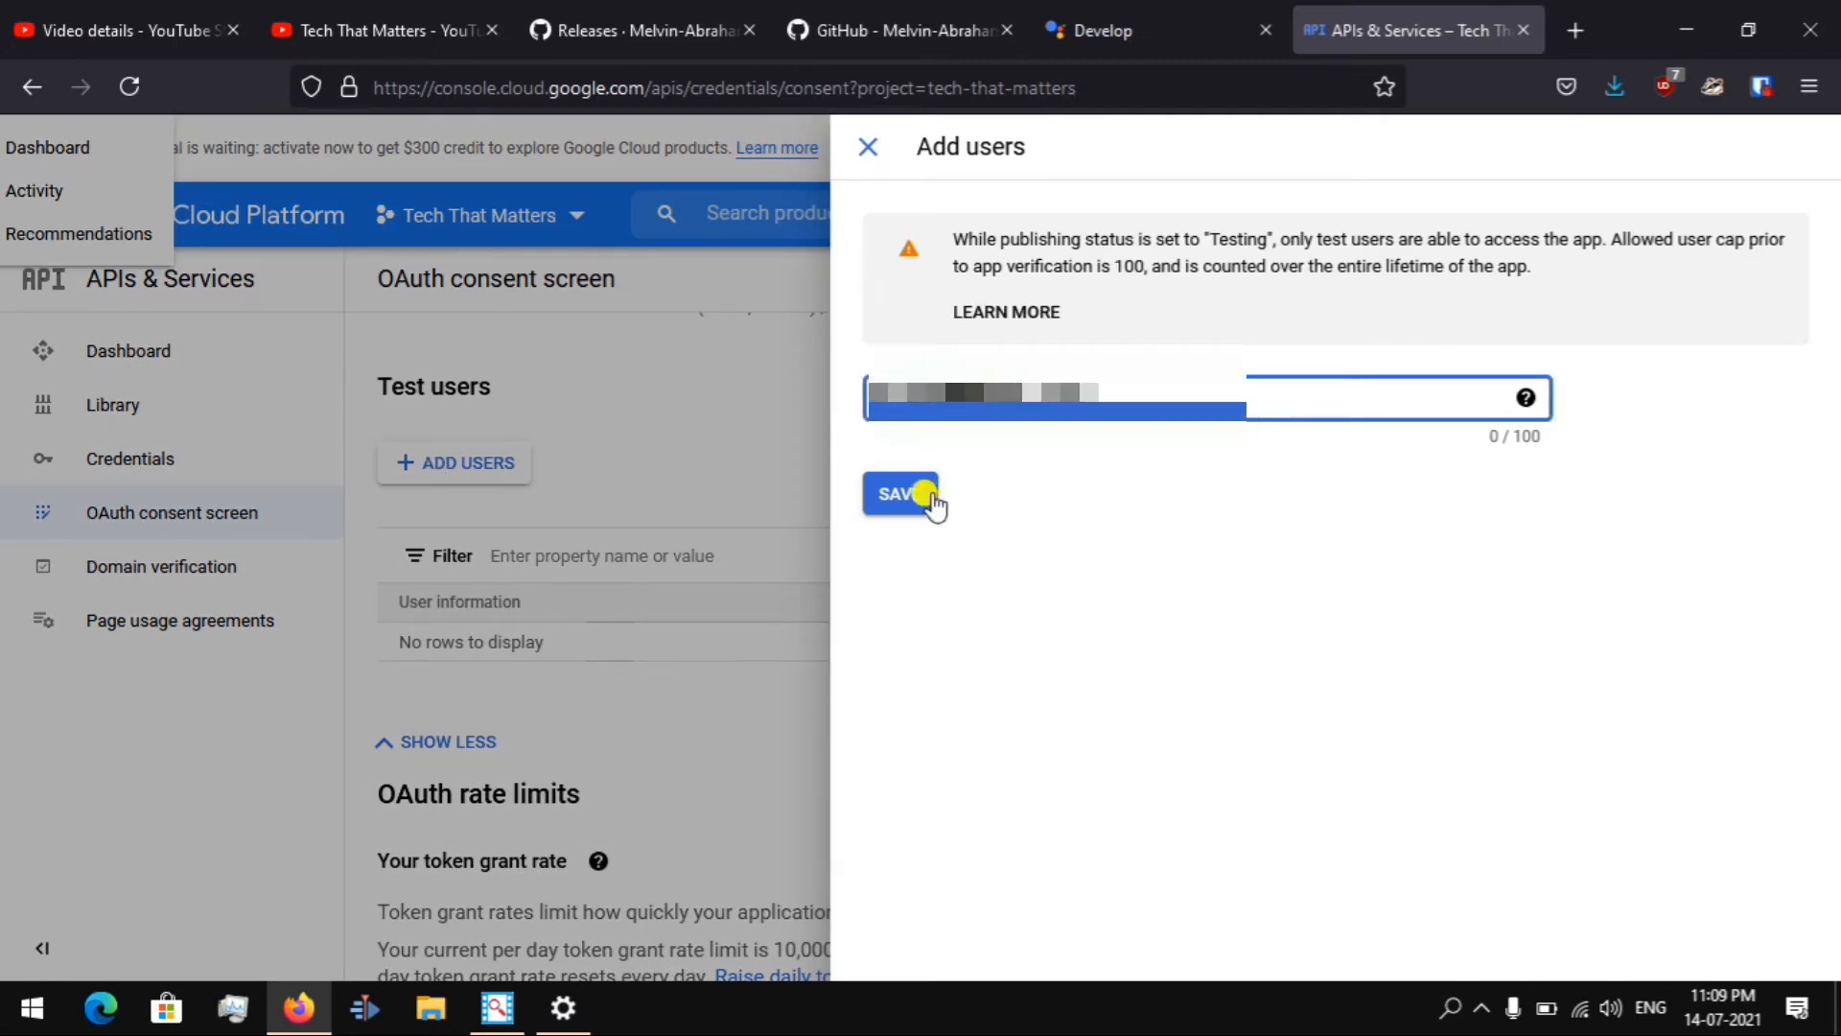
{"action": "left_click", "coordinate": [922, 495]}
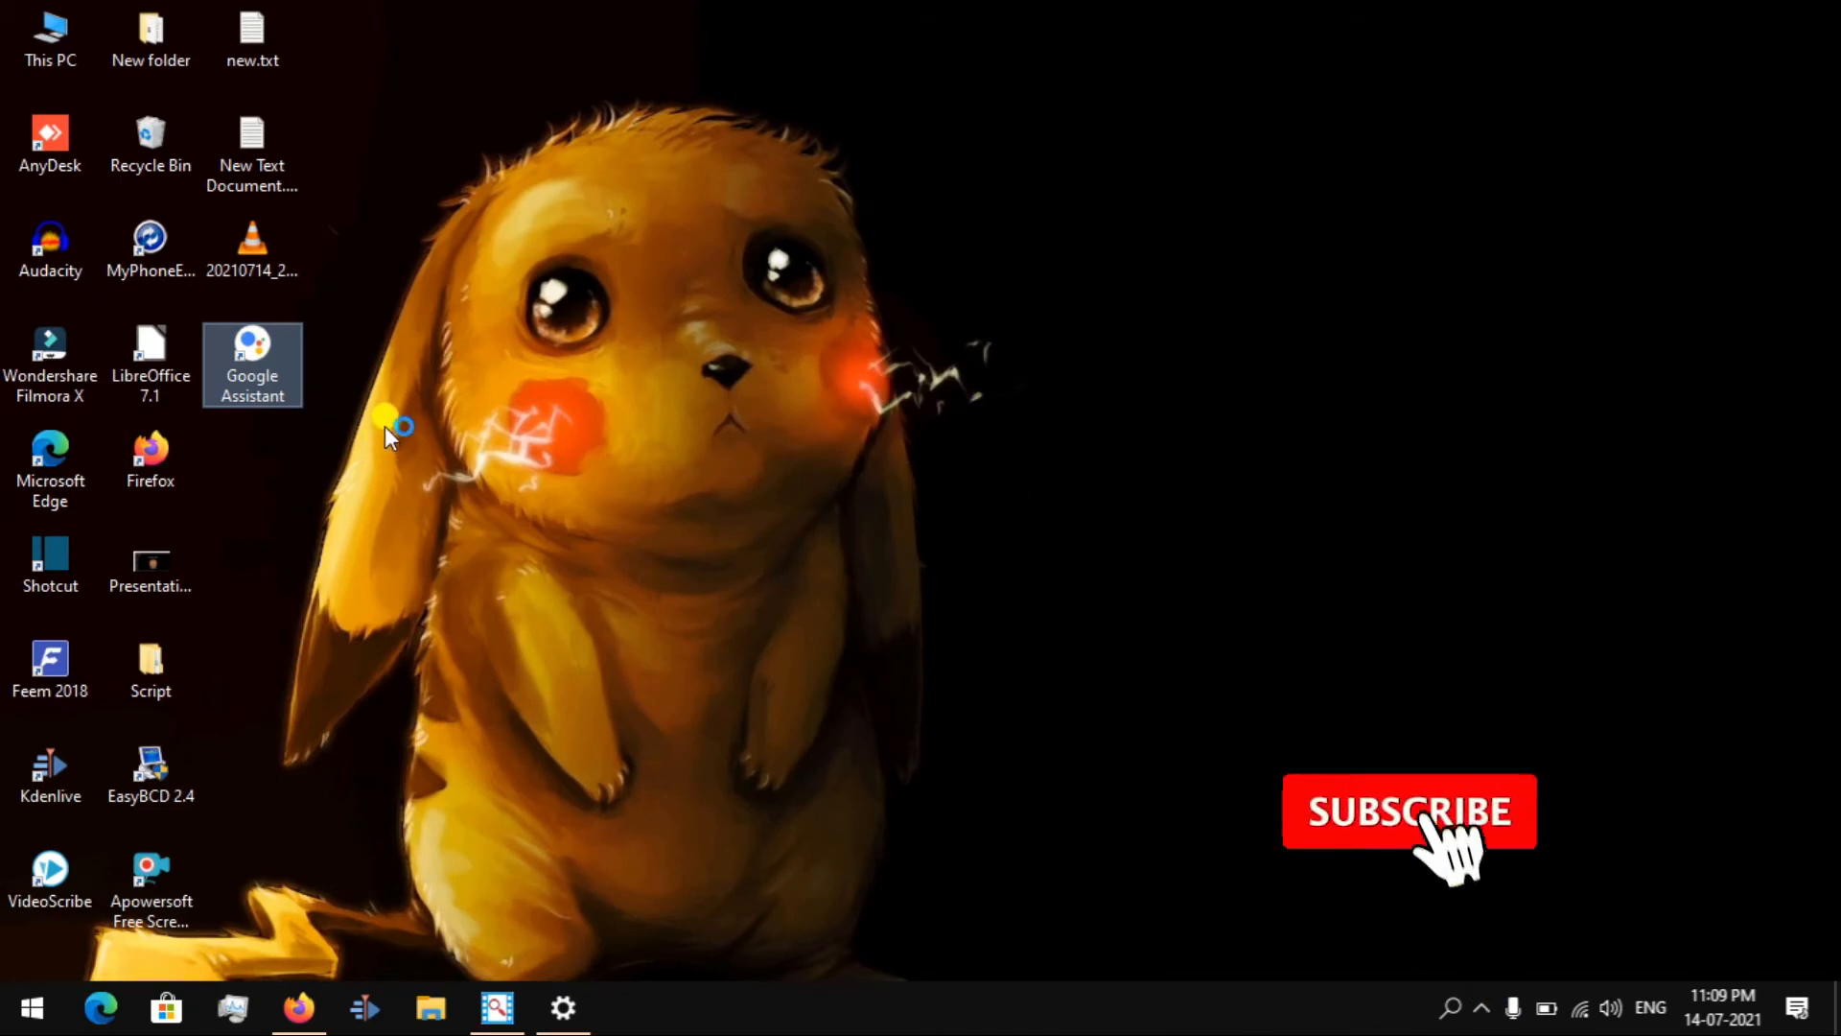
Launch the Google Assistant window from its hidden system tray icon.
{"action": "left_click", "coordinate": [384, 426]}
{"action": "left_click", "coordinate": [1483, 1014]}
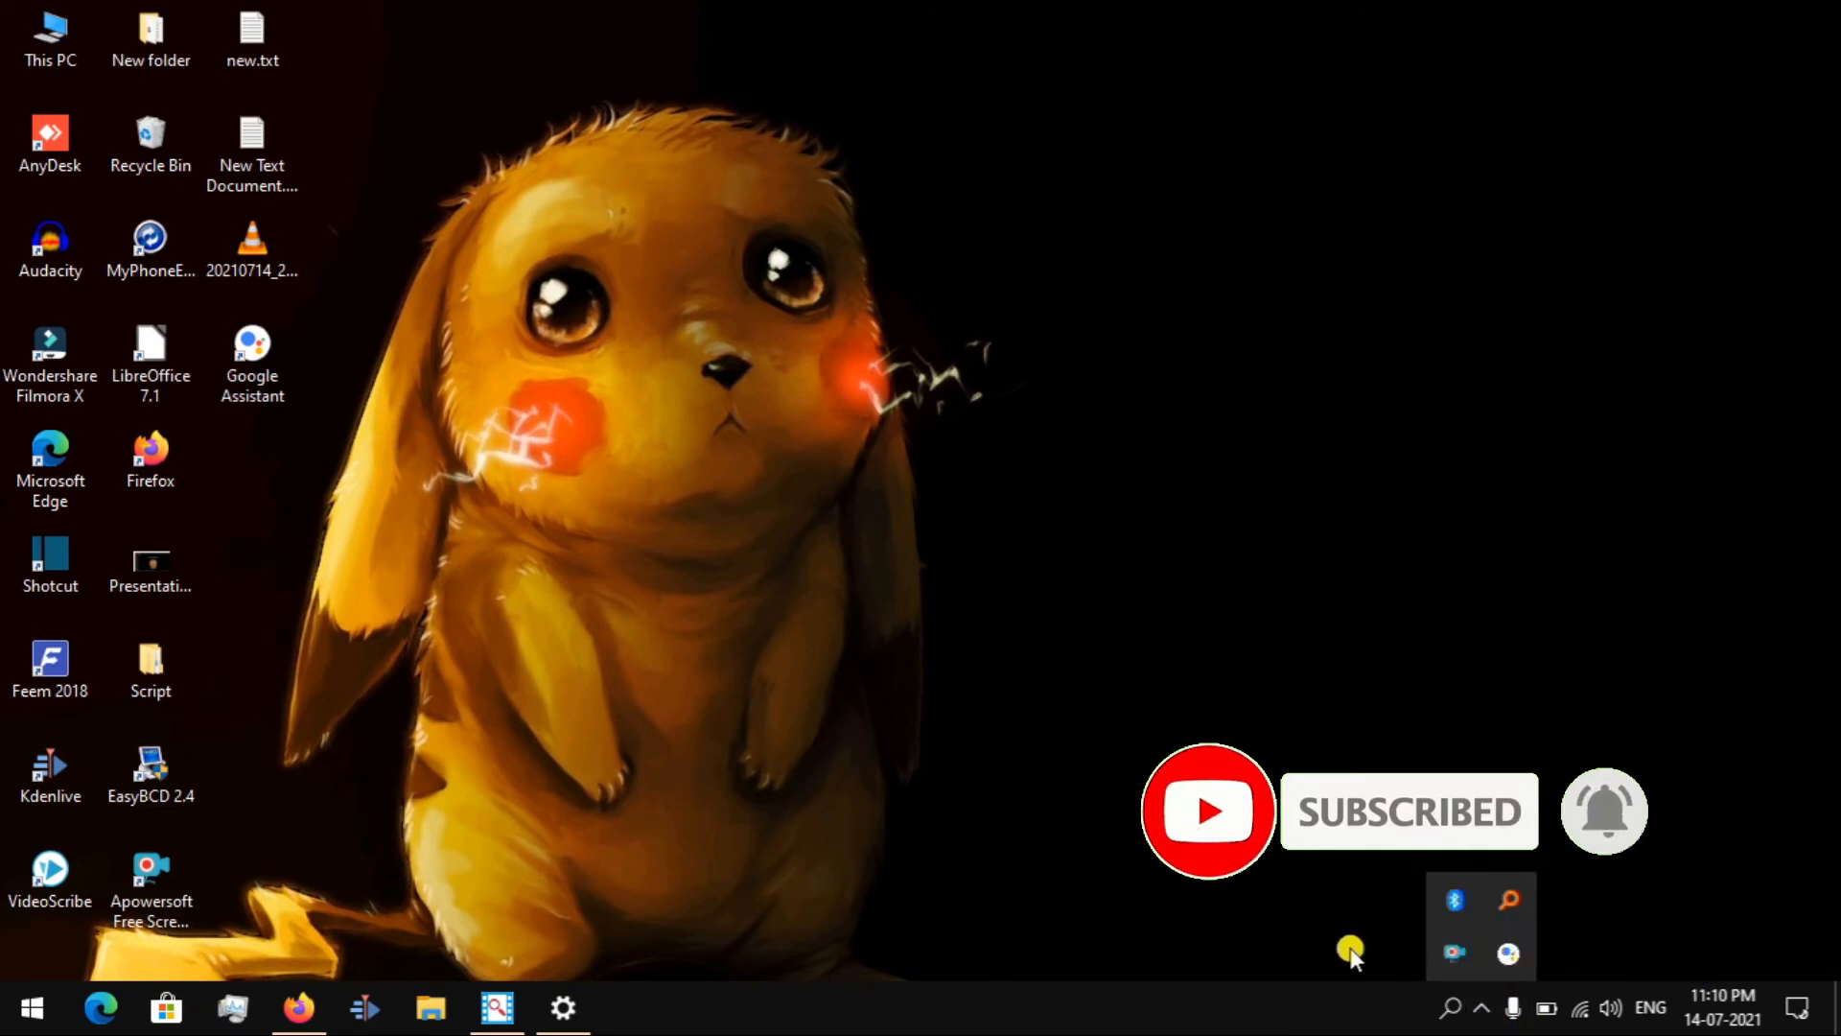
{"action": "right_click", "coordinate": [1509, 955]}
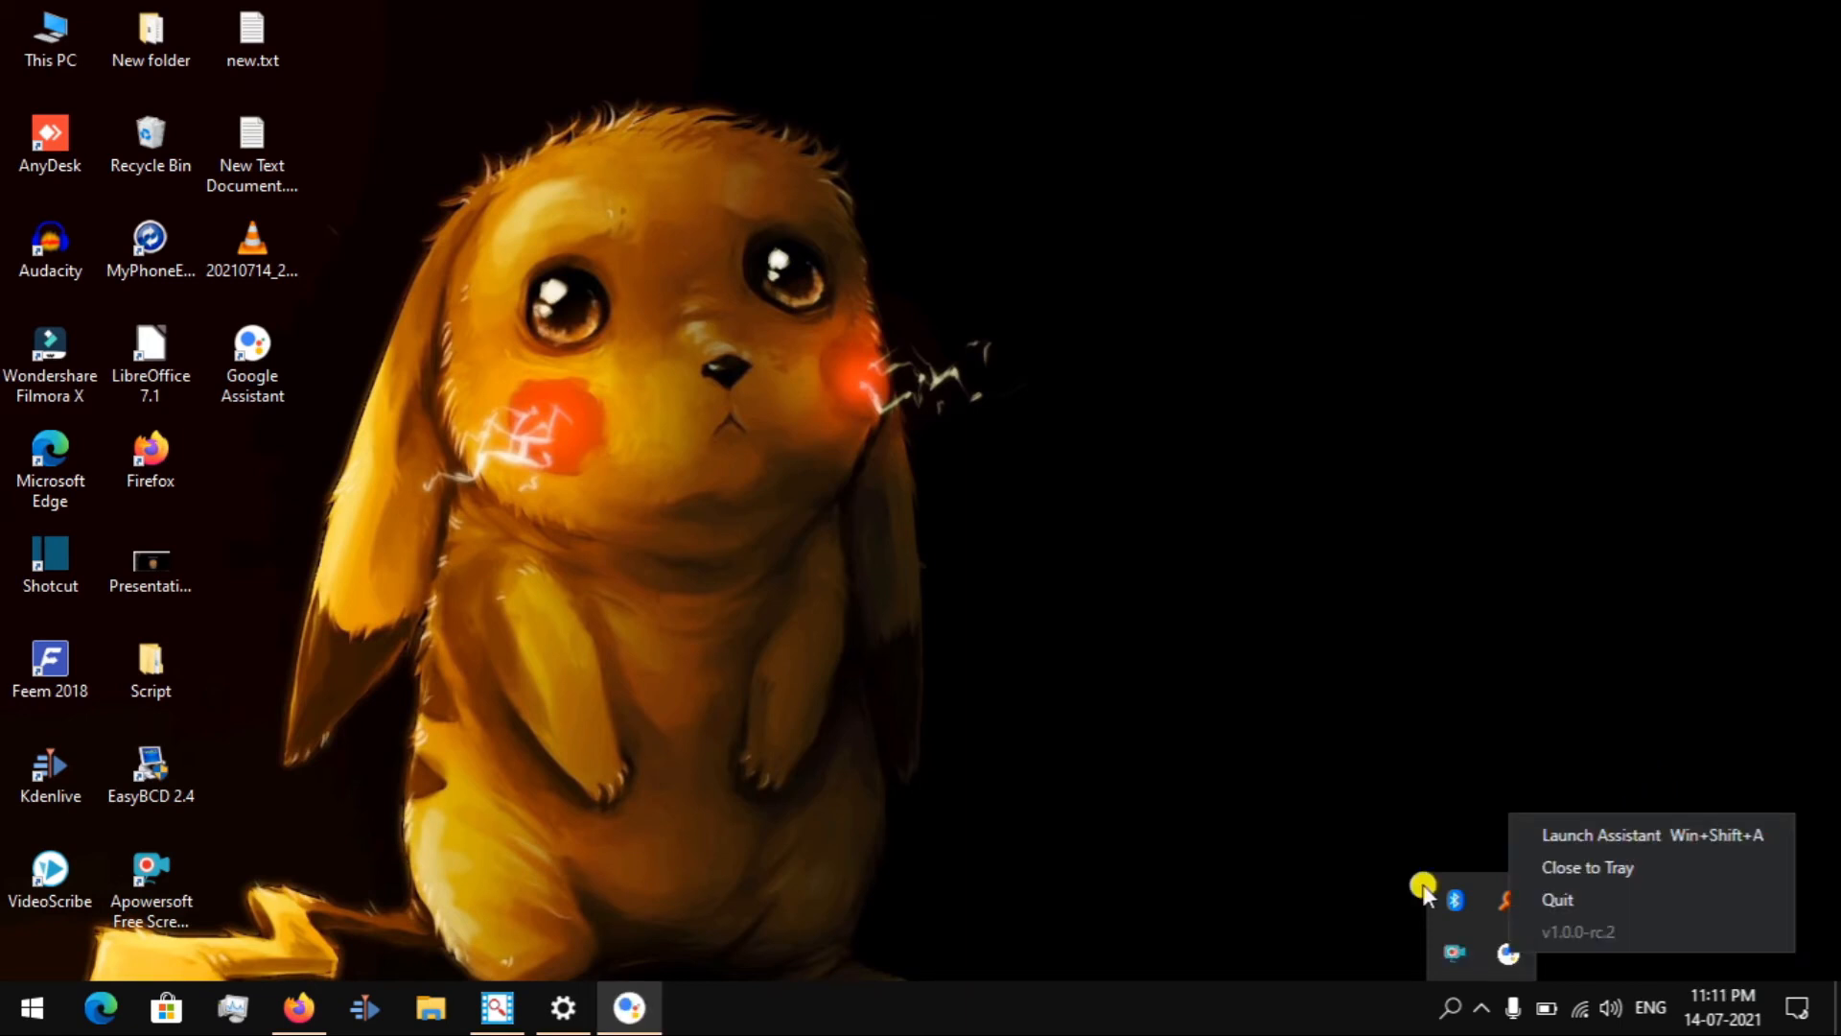
{"action": "left_click", "coordinate": [1328, 819]}
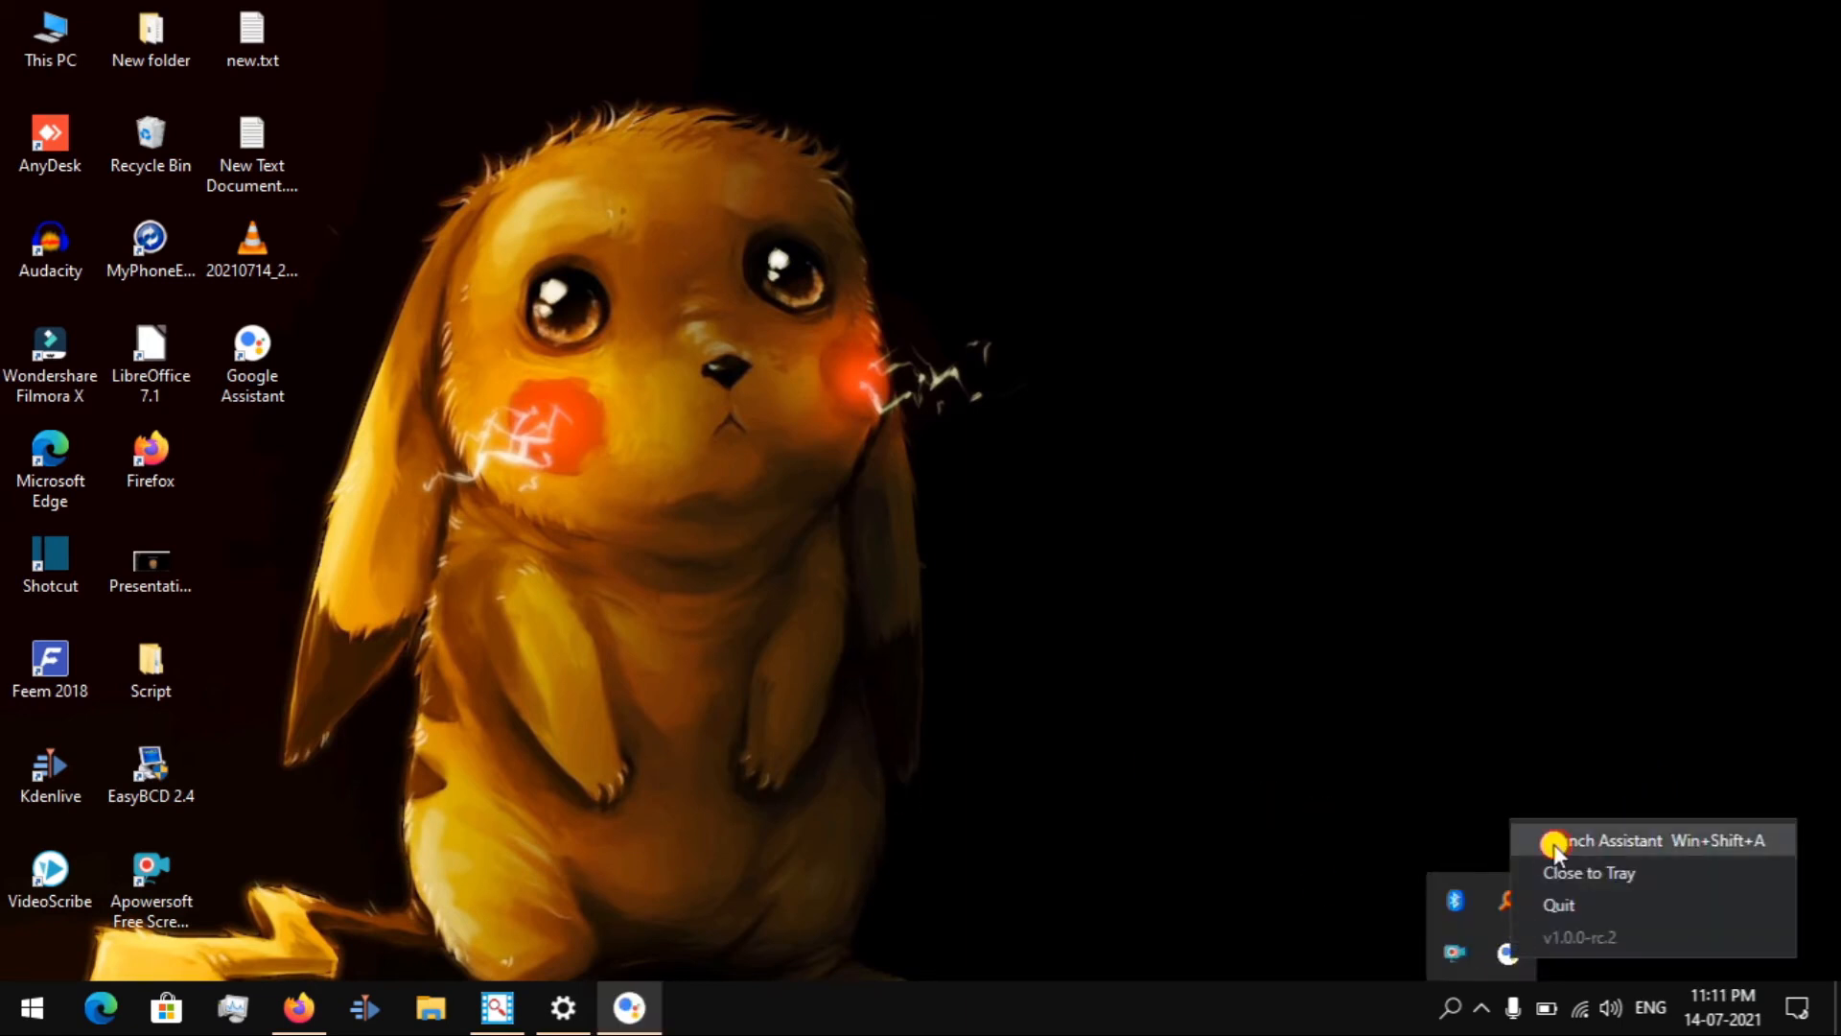
{"action": "left_click", "coordinate": [1555, 841]}
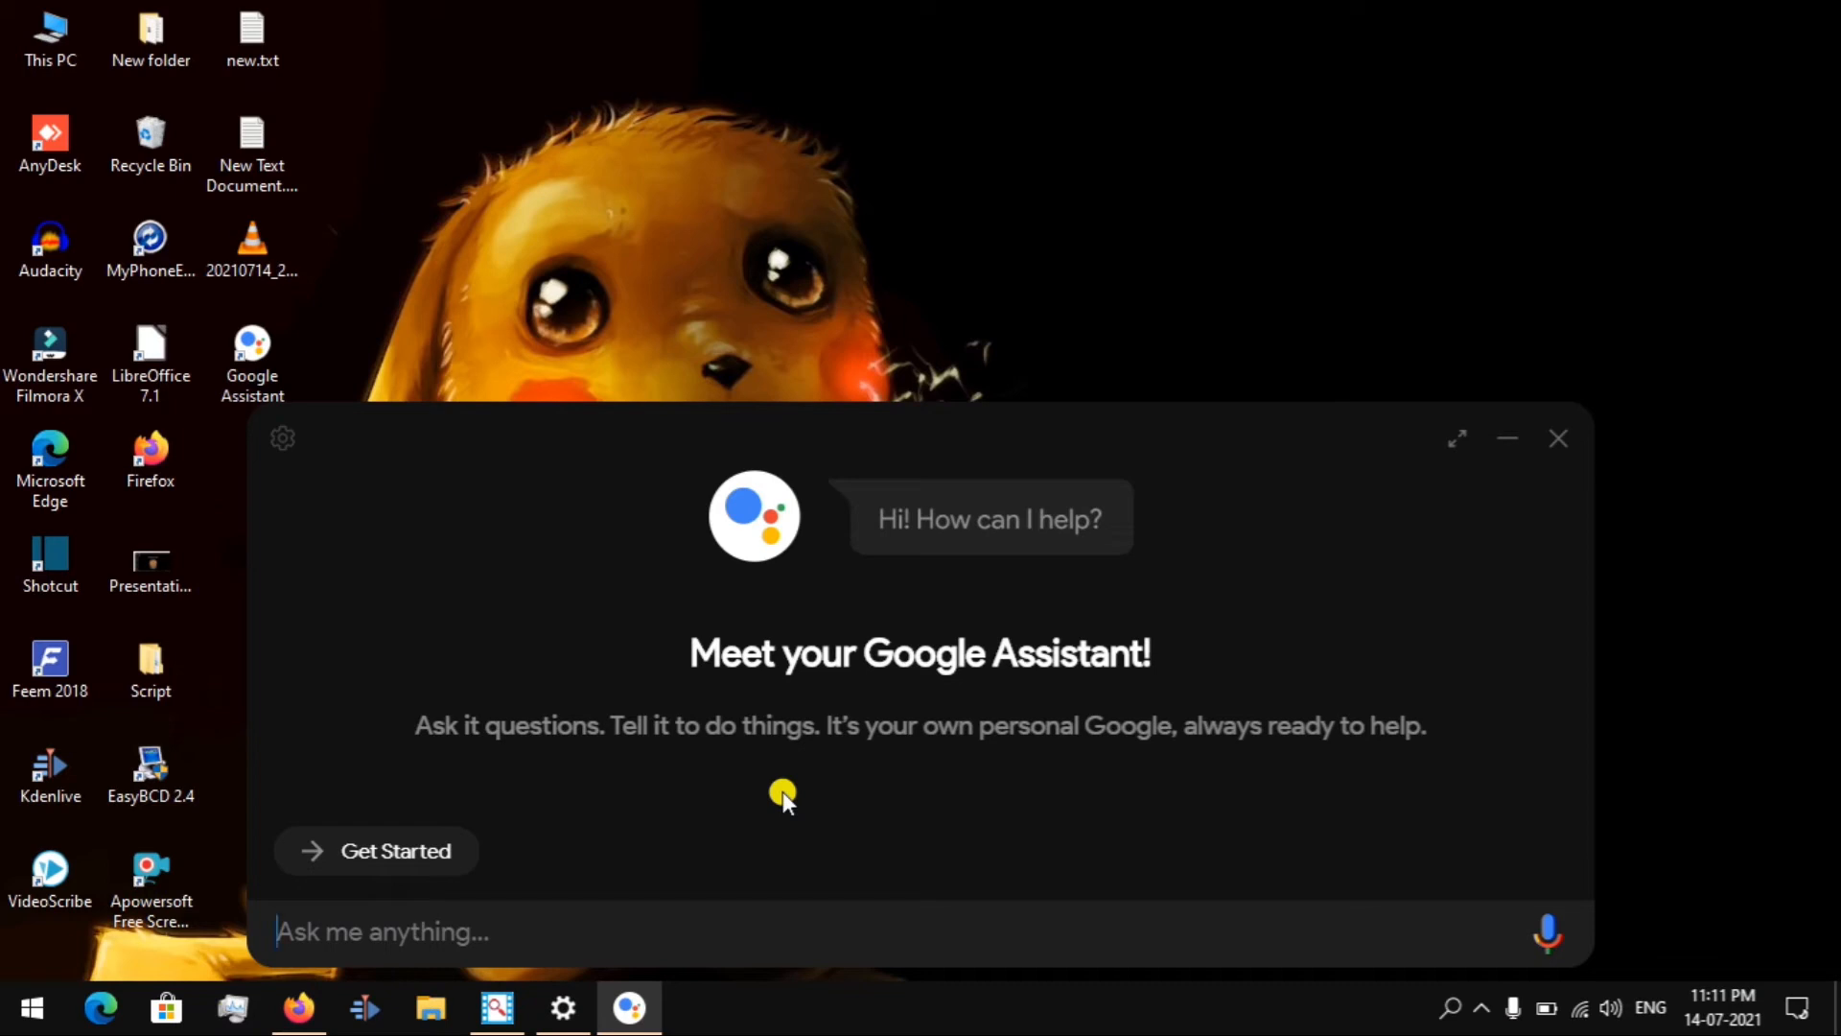
Pass the Get Started and 'Before you start' screens to reach the no-authentication-file notice.
{"action": "left_click", "coordinate": [364, 863]}
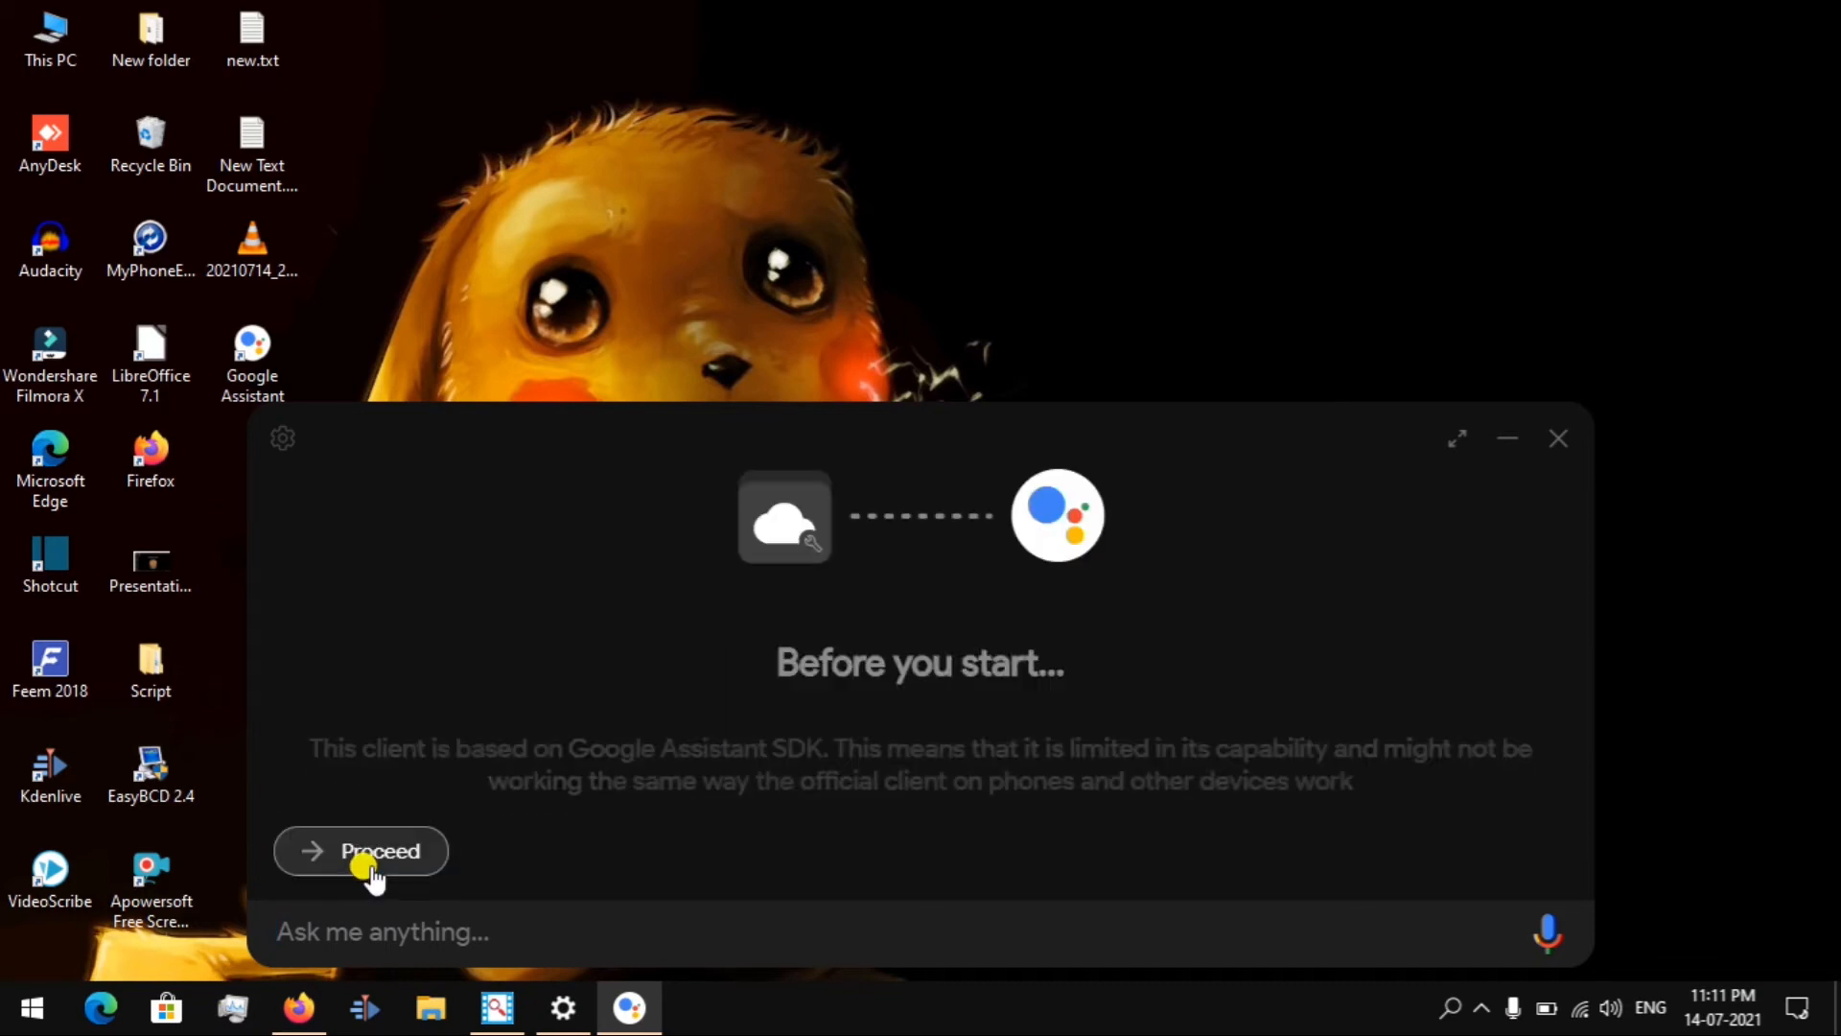
{"action": "left_click", "coordinate": [371, 868]}
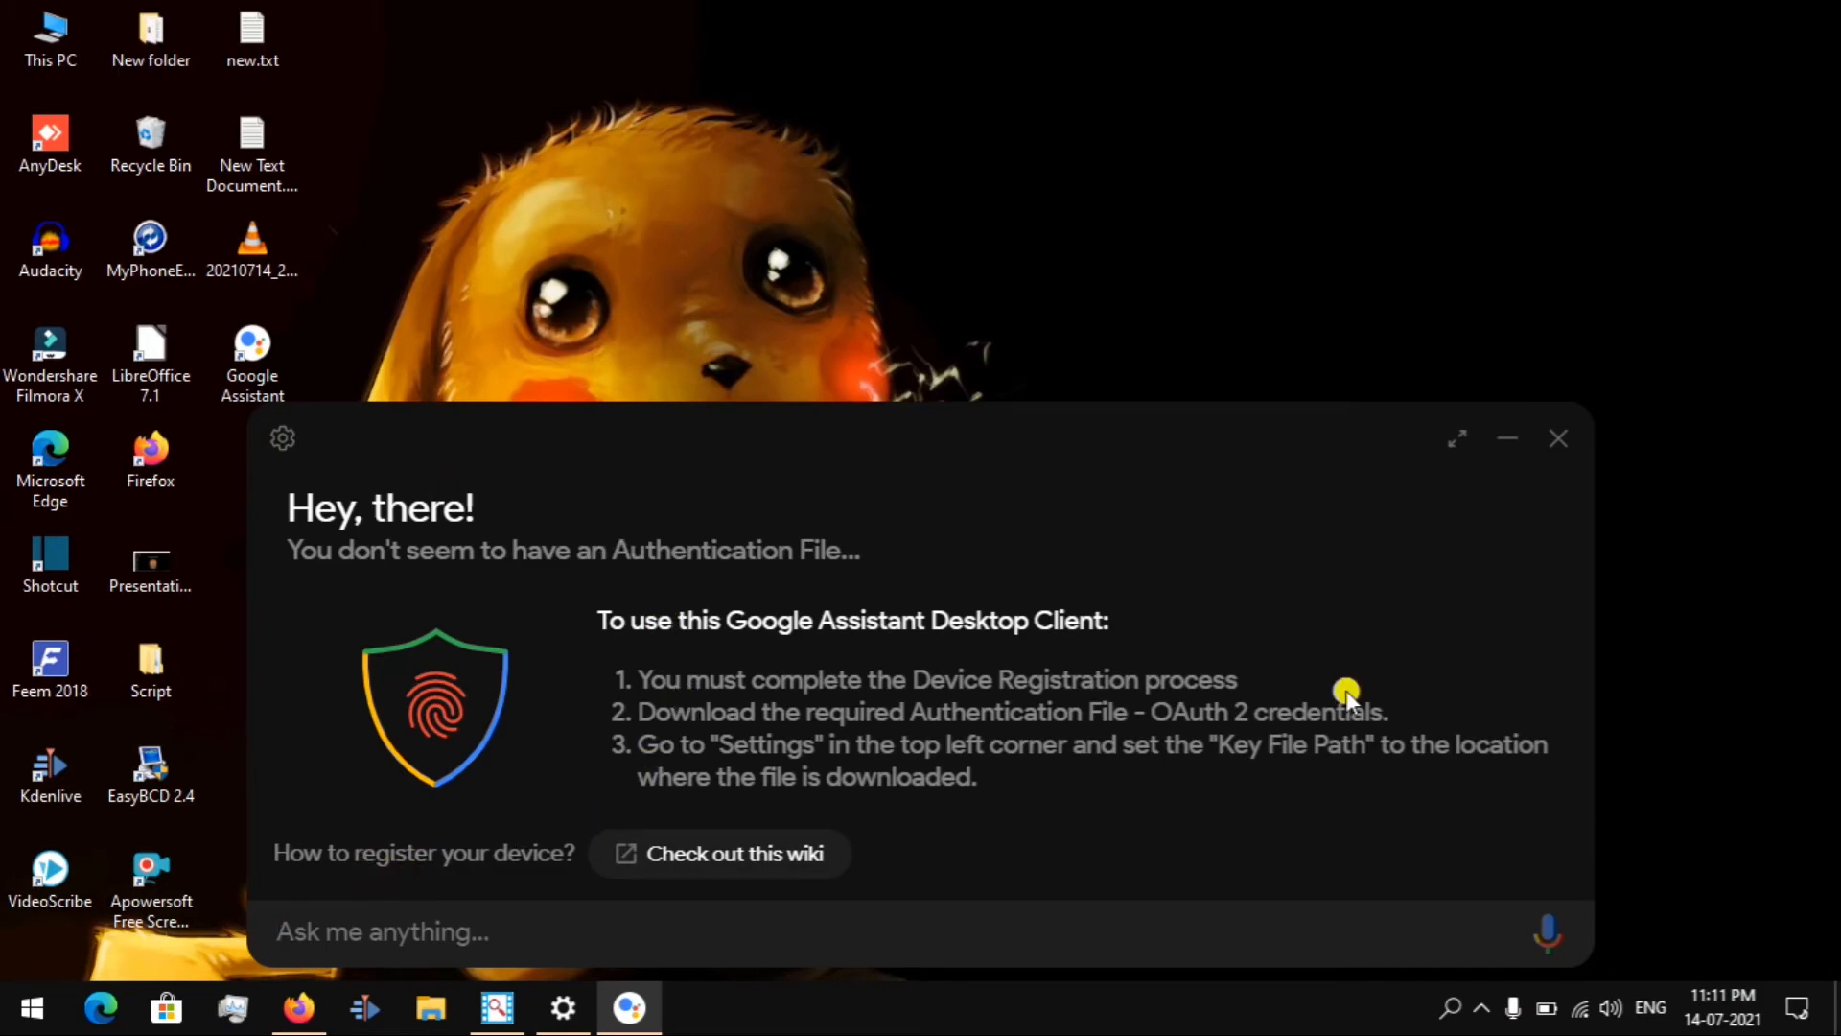
{"action": "left_click", "coordinate": [284, 437]}
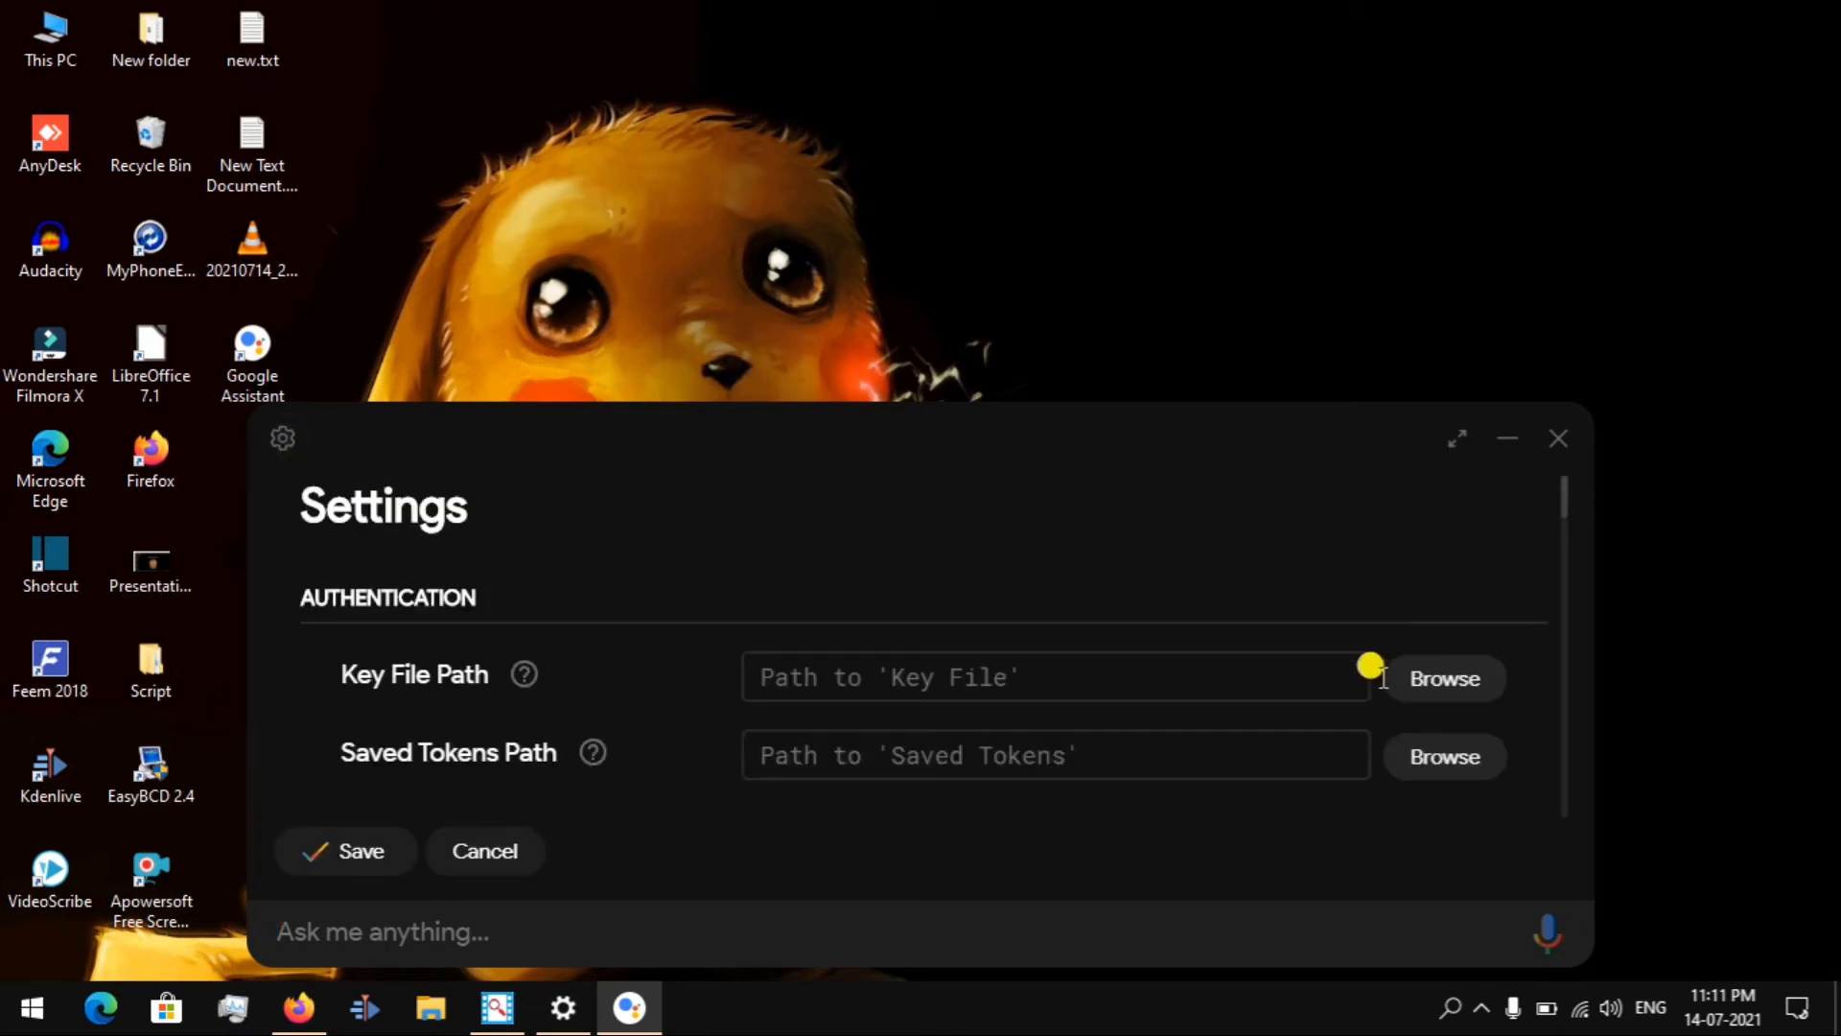
Set Key File Path to the downloaded client_secret JSON, save with automatic tokens path, and relaunch.
{"action": "left_click", "coordinate": [1391, 671]}
{"action": "left_click", "coordinate": [596, 522]}
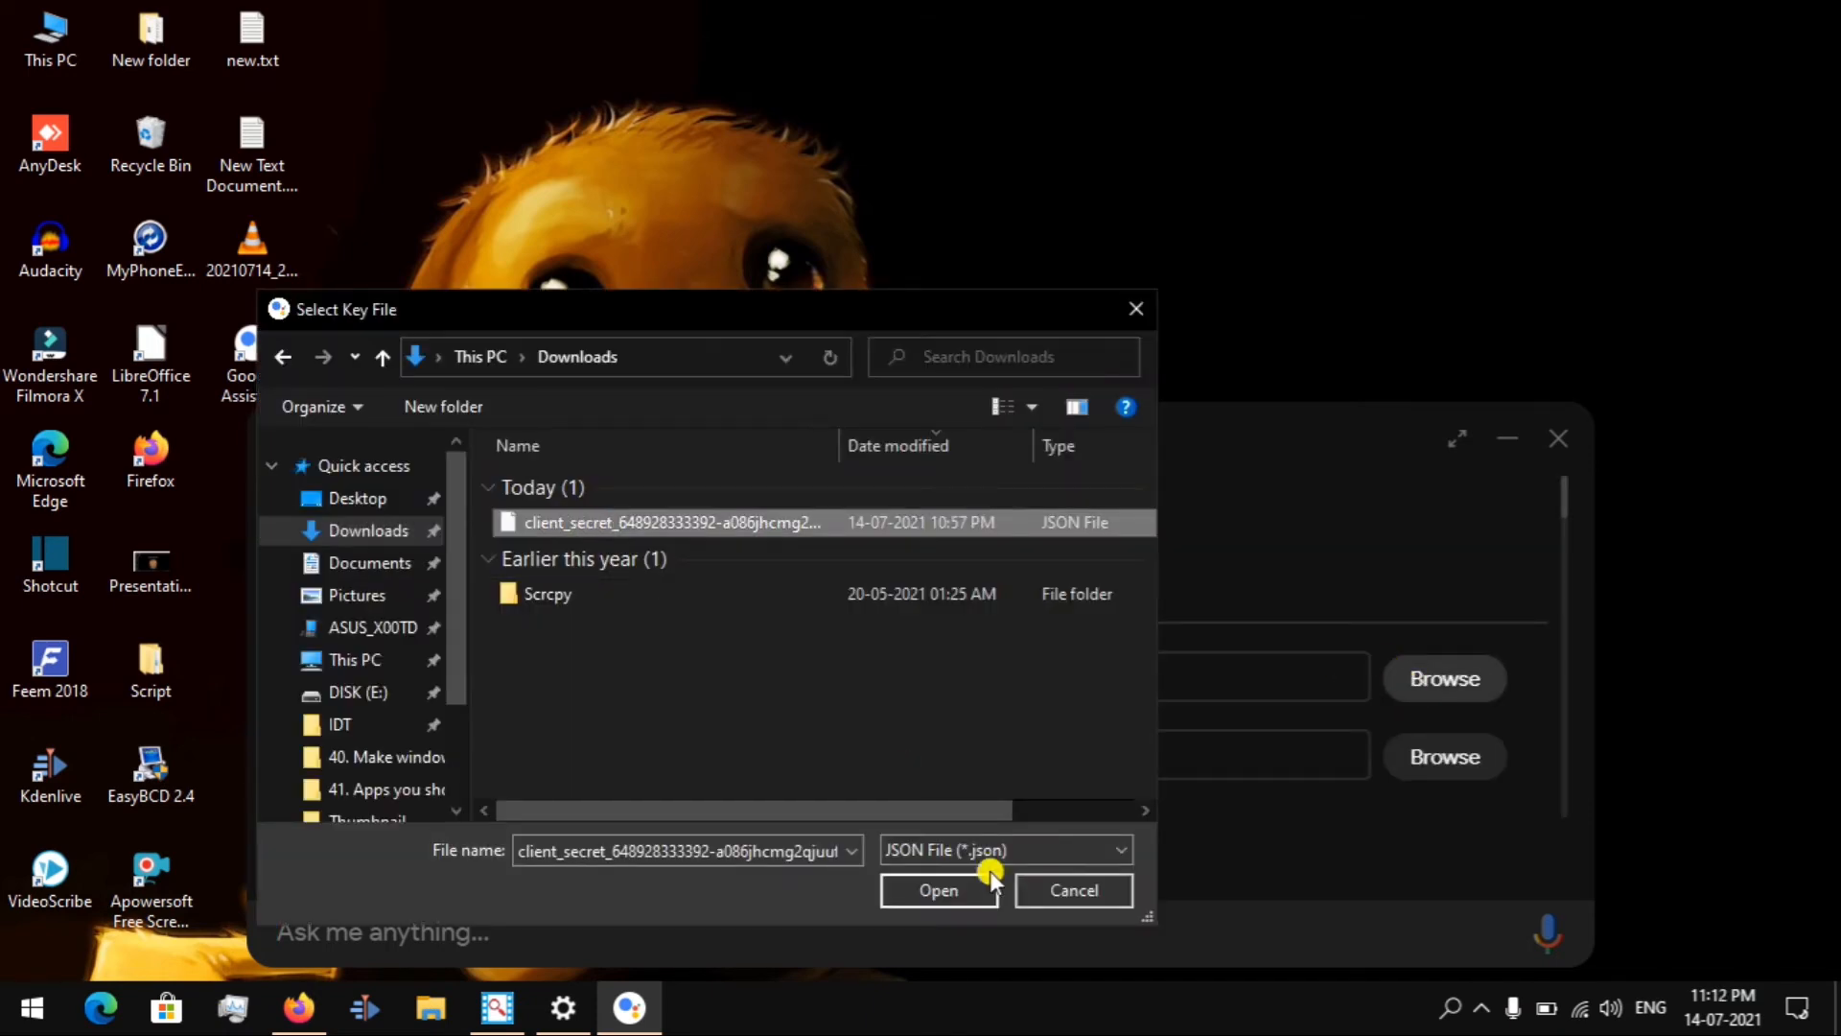
{"action": "left_click", "coordinate": [970, 892]}
{"action": "left_click", "coordinate": [305, 868]}
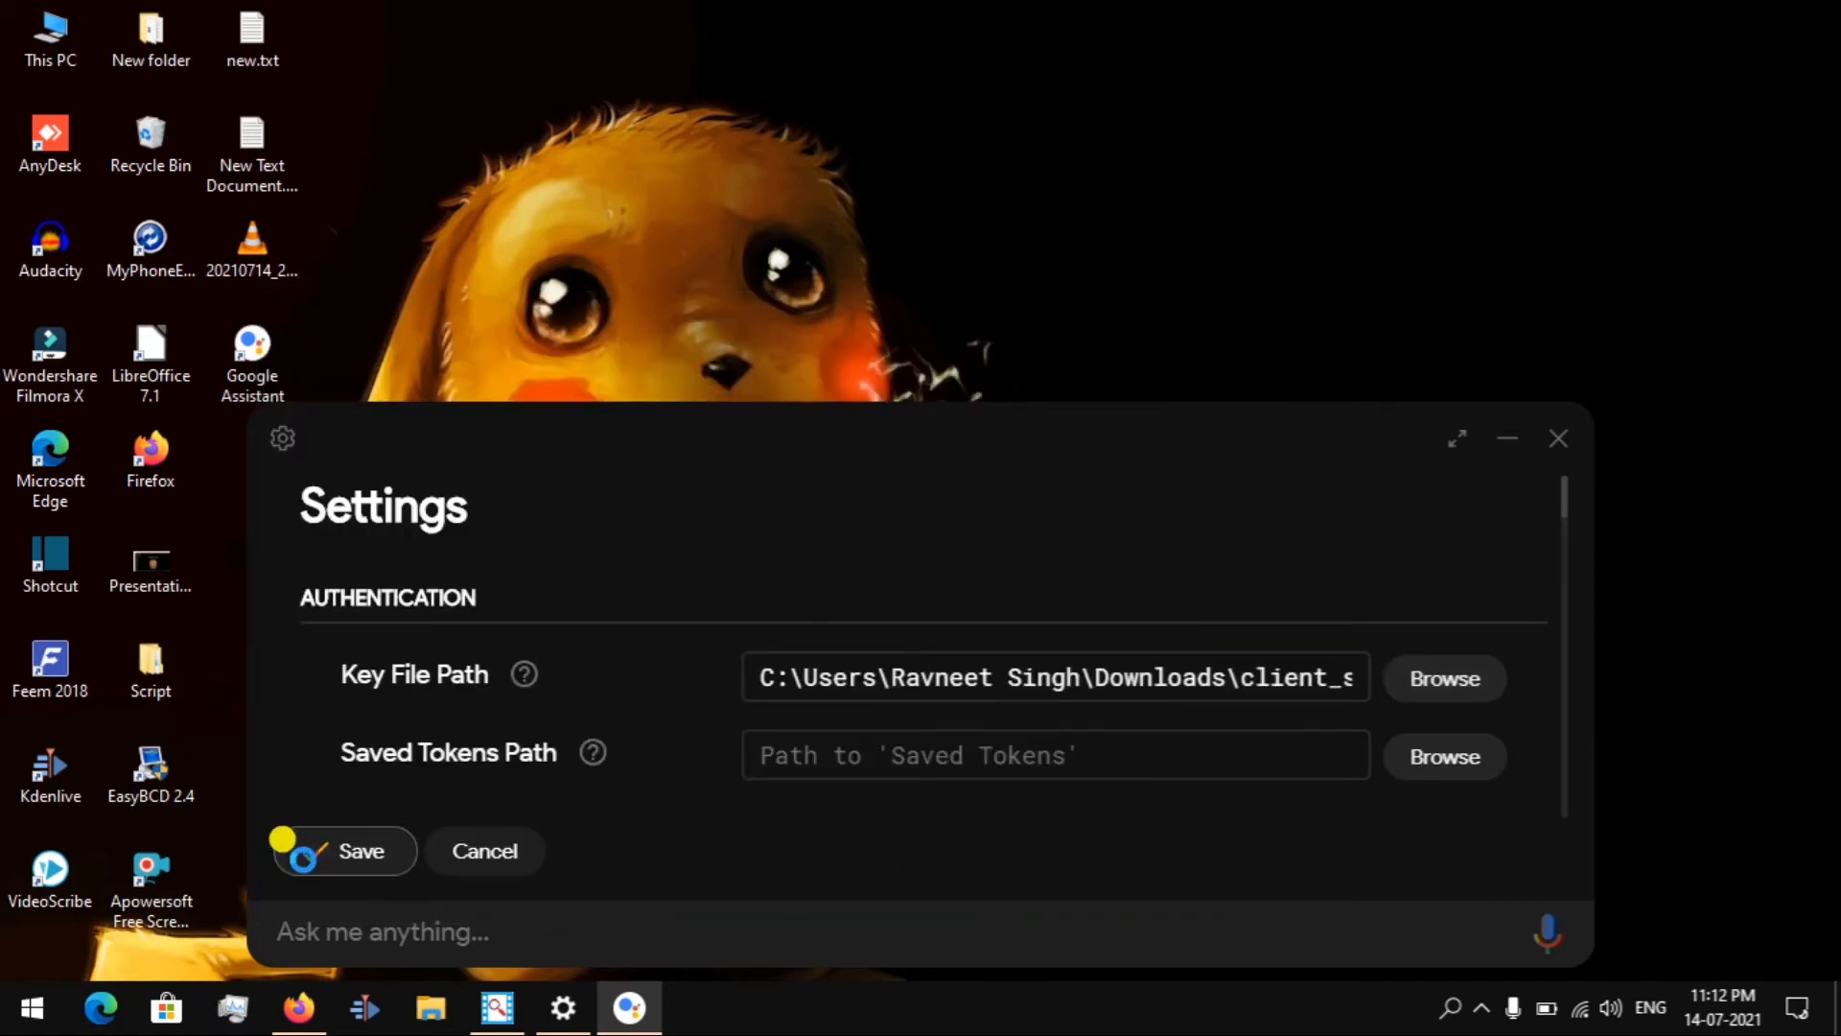
{"action": "left_click", "coordinate": [848, 489]}
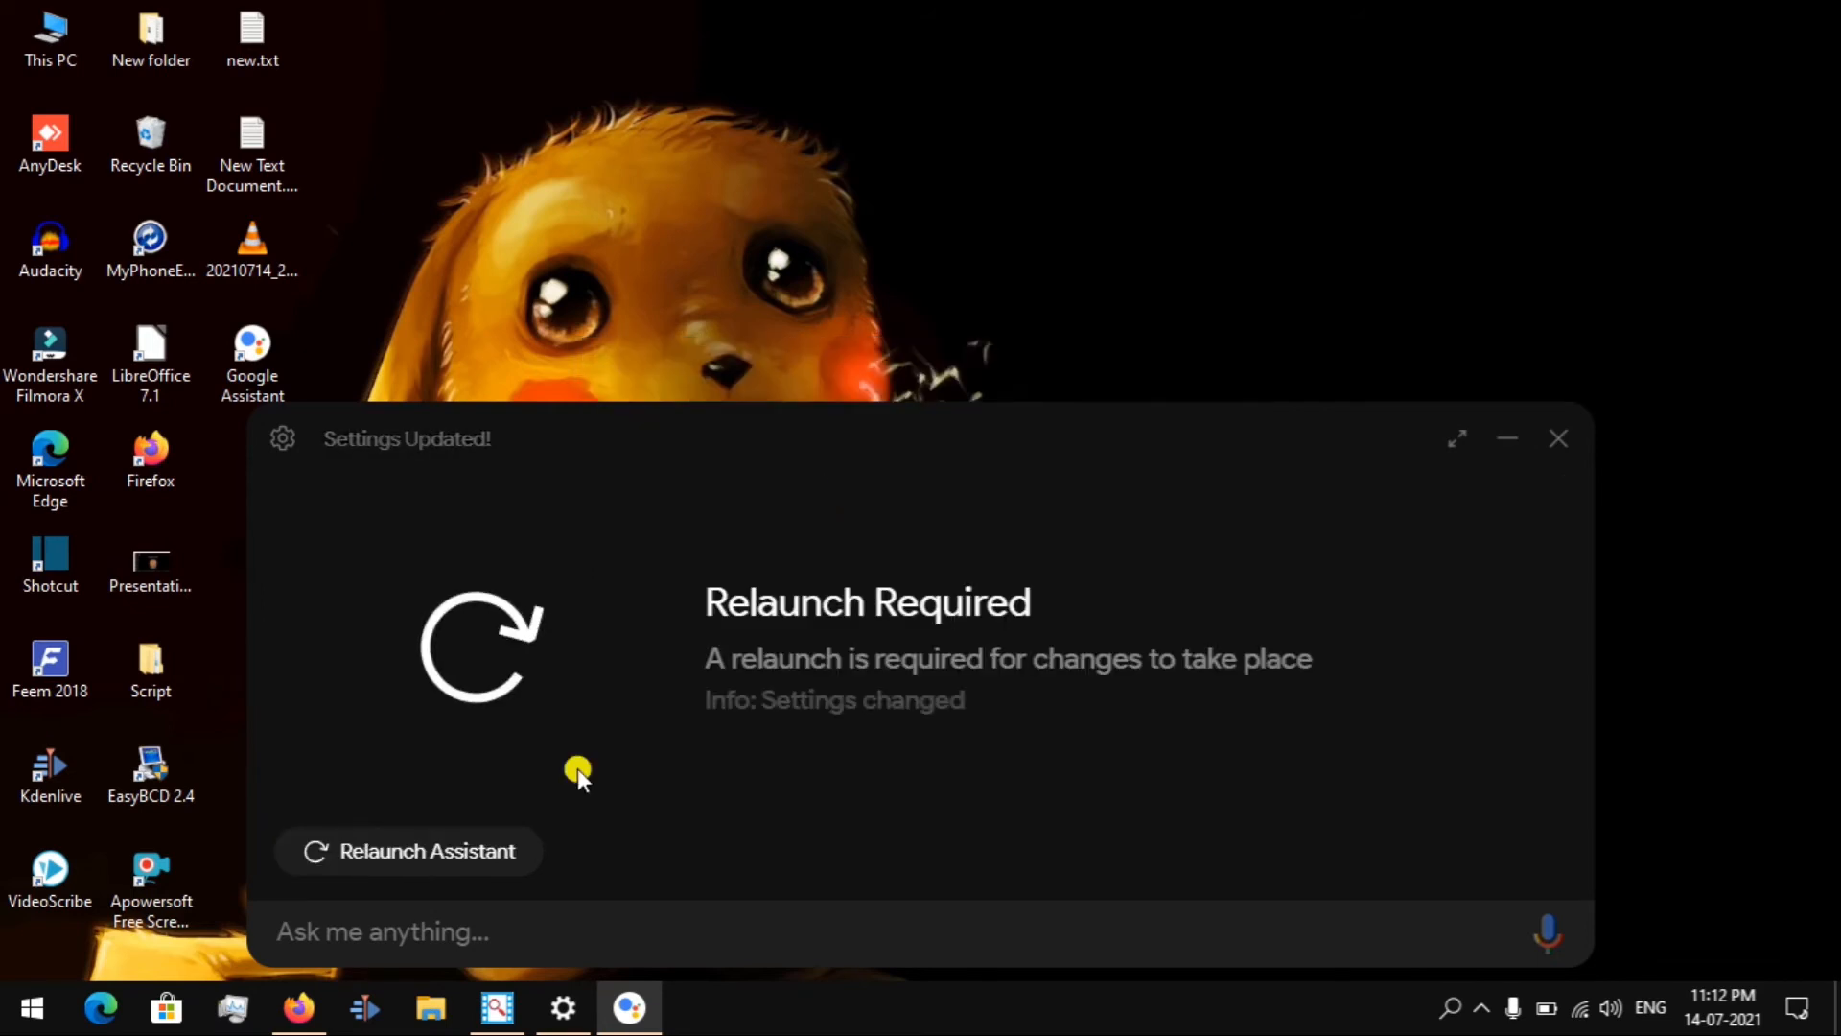
{"action": "left_click", "coordinate": [480, 851]}
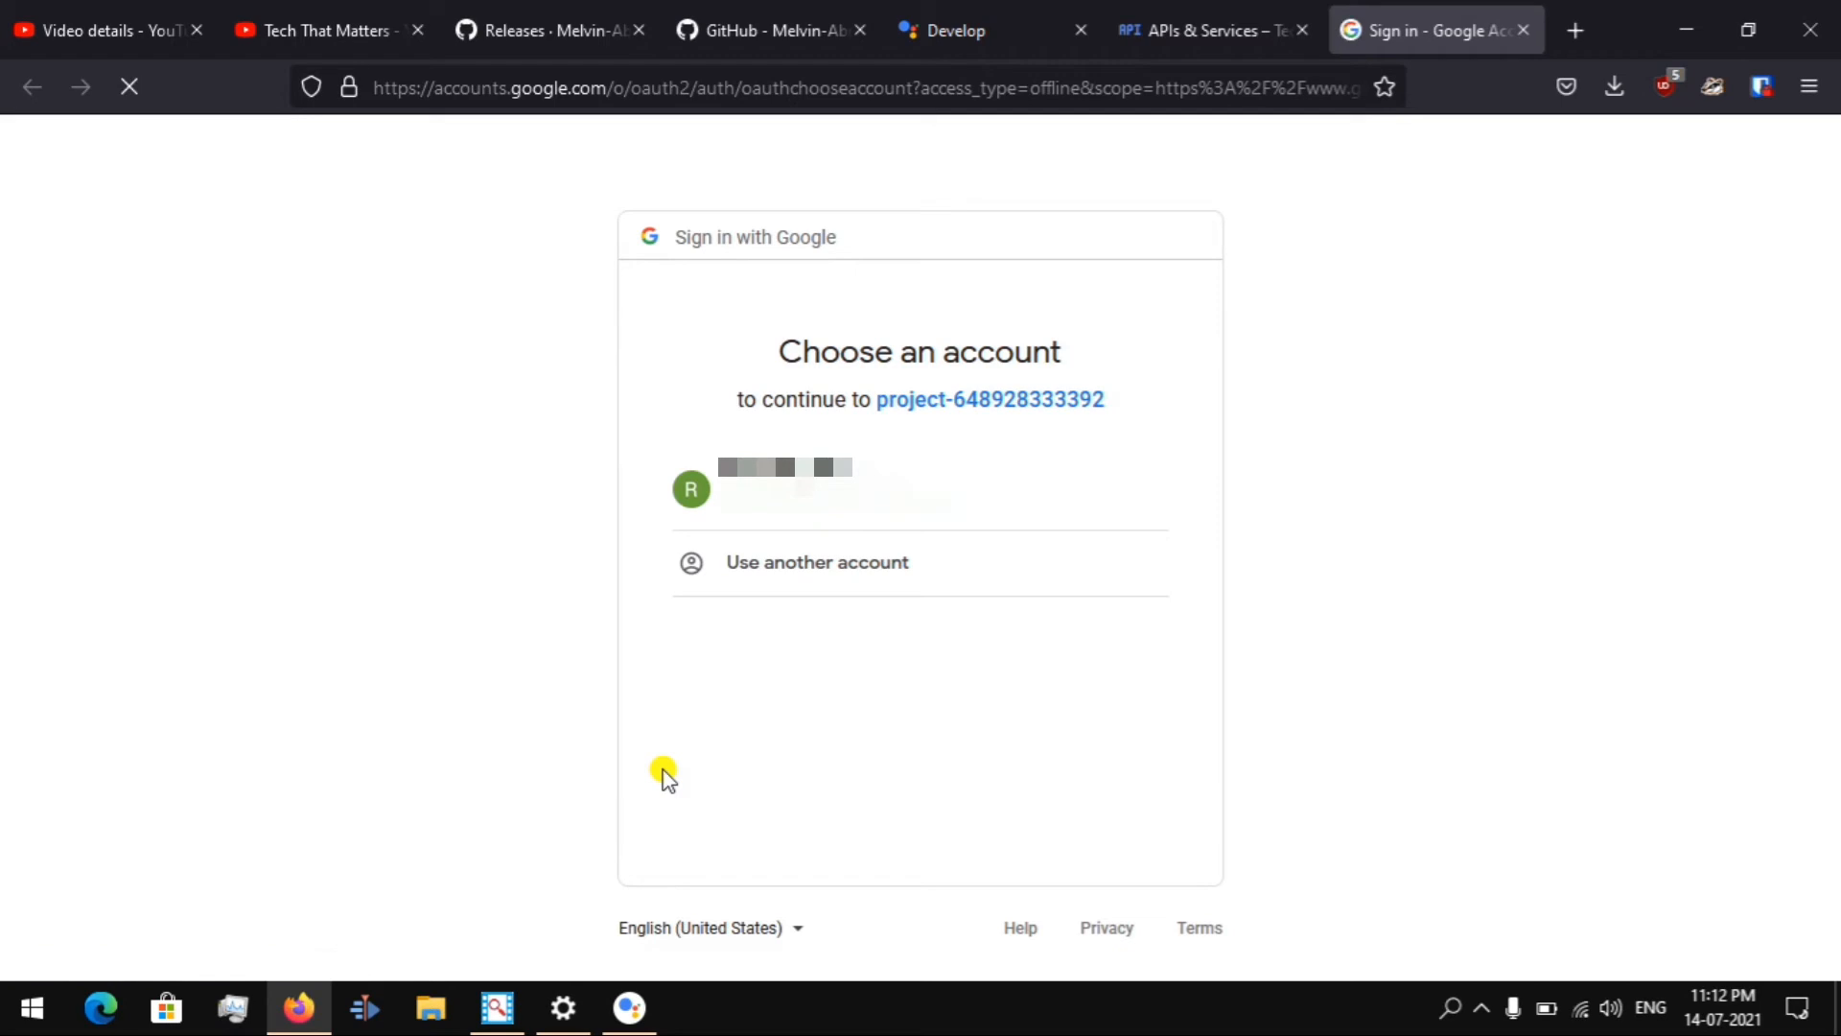
Choose the Google account, pass the unverified-app warning, and allow Google Assistant access.
{"action": "left_click", "coordinate": [771, 489]}
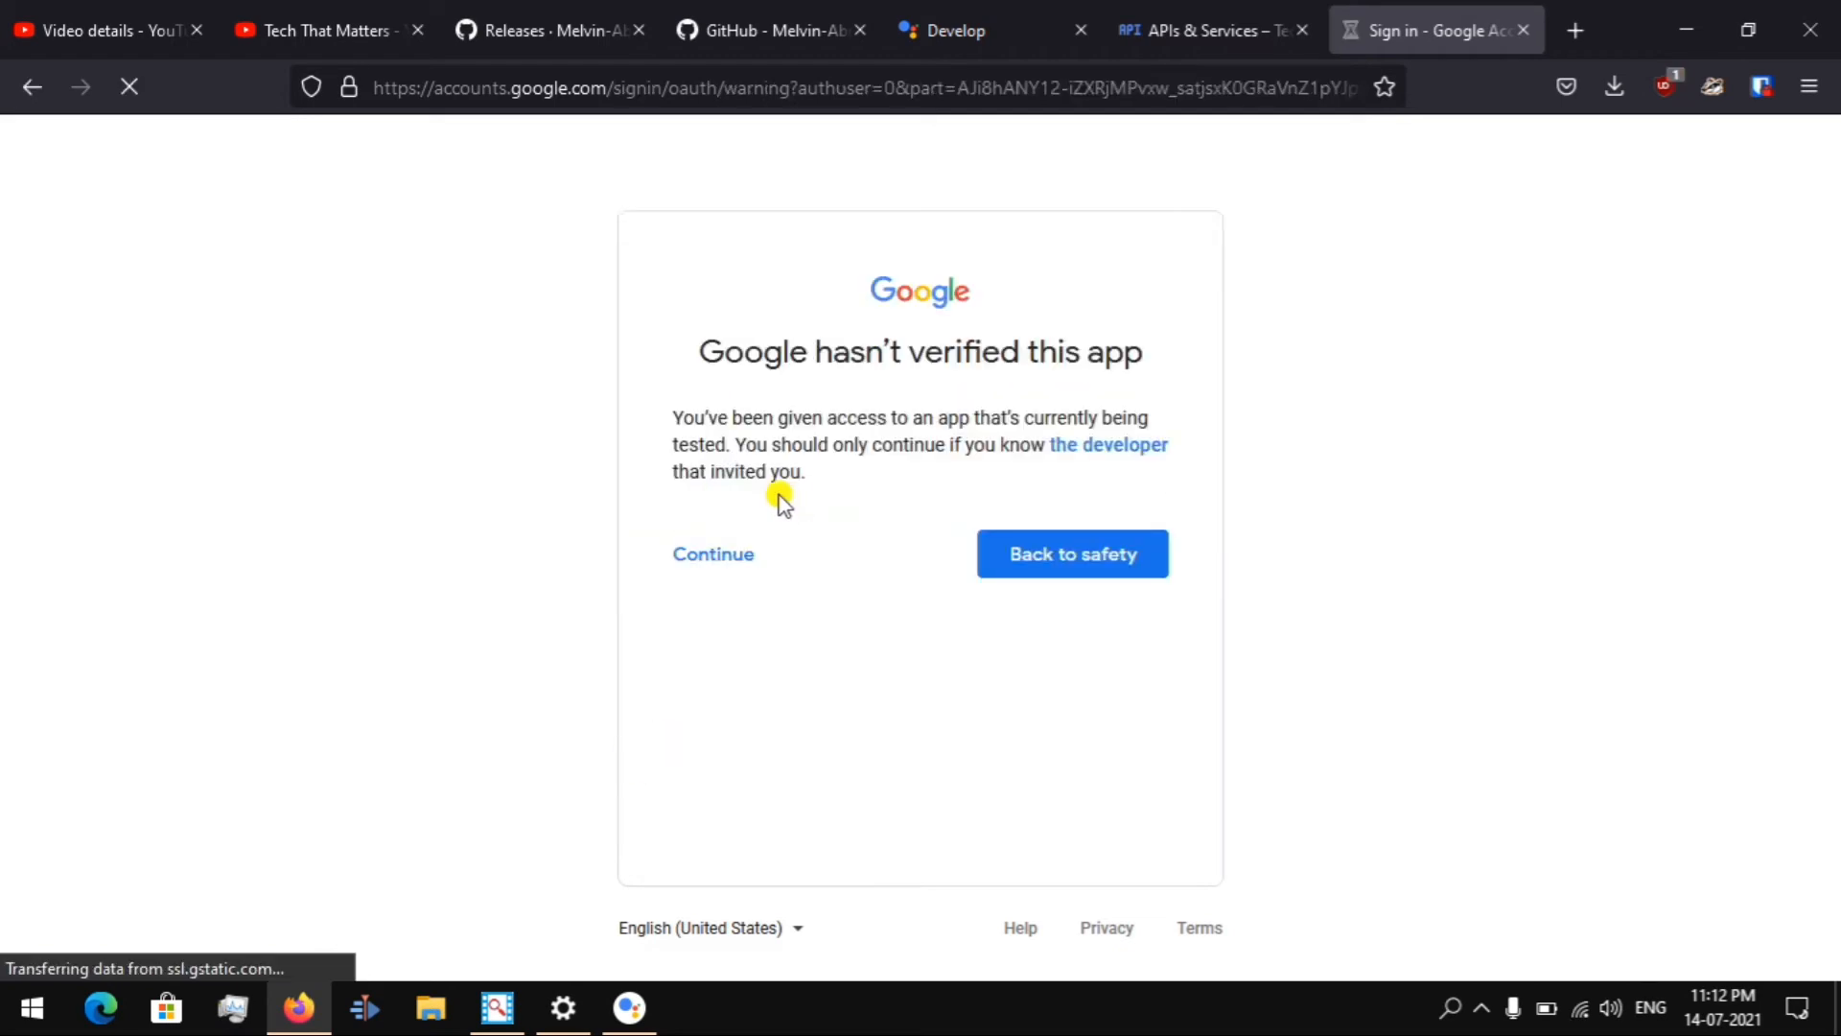
{"action": "left_click", "coordinate": [717, 558]}
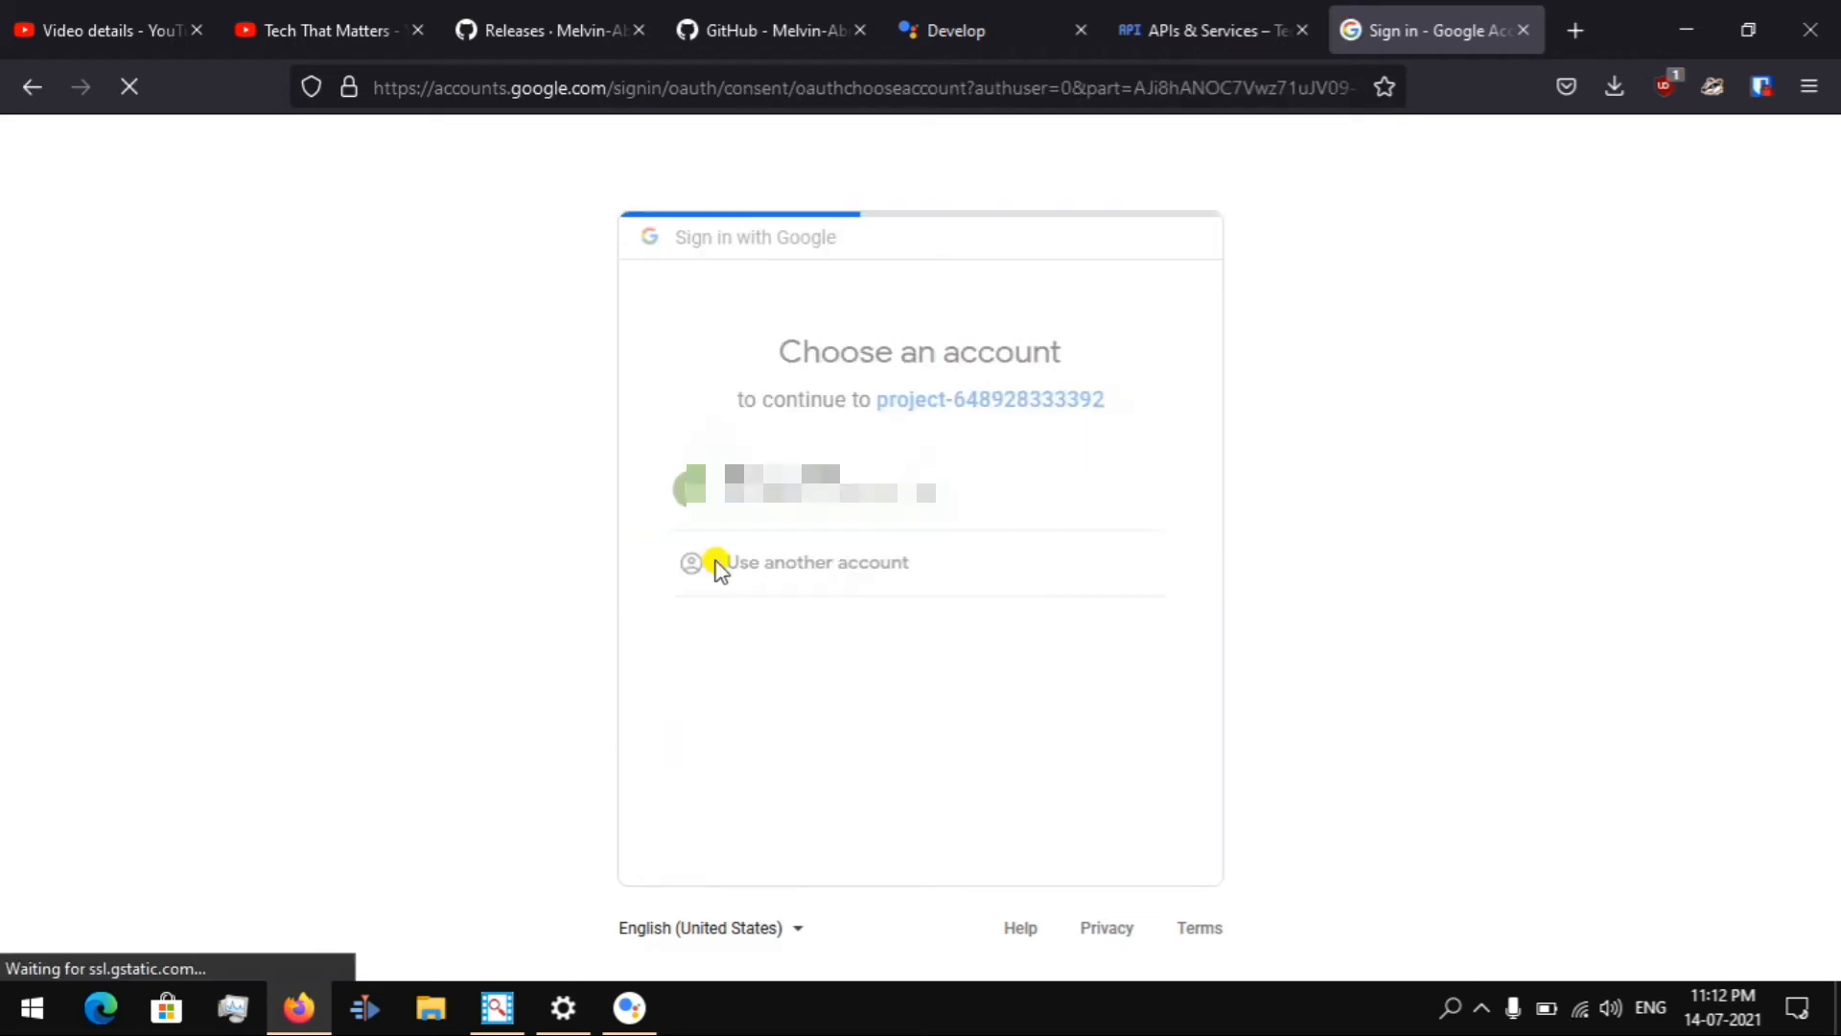
{"action": "left_click", "coordinate": [1071, 675]}
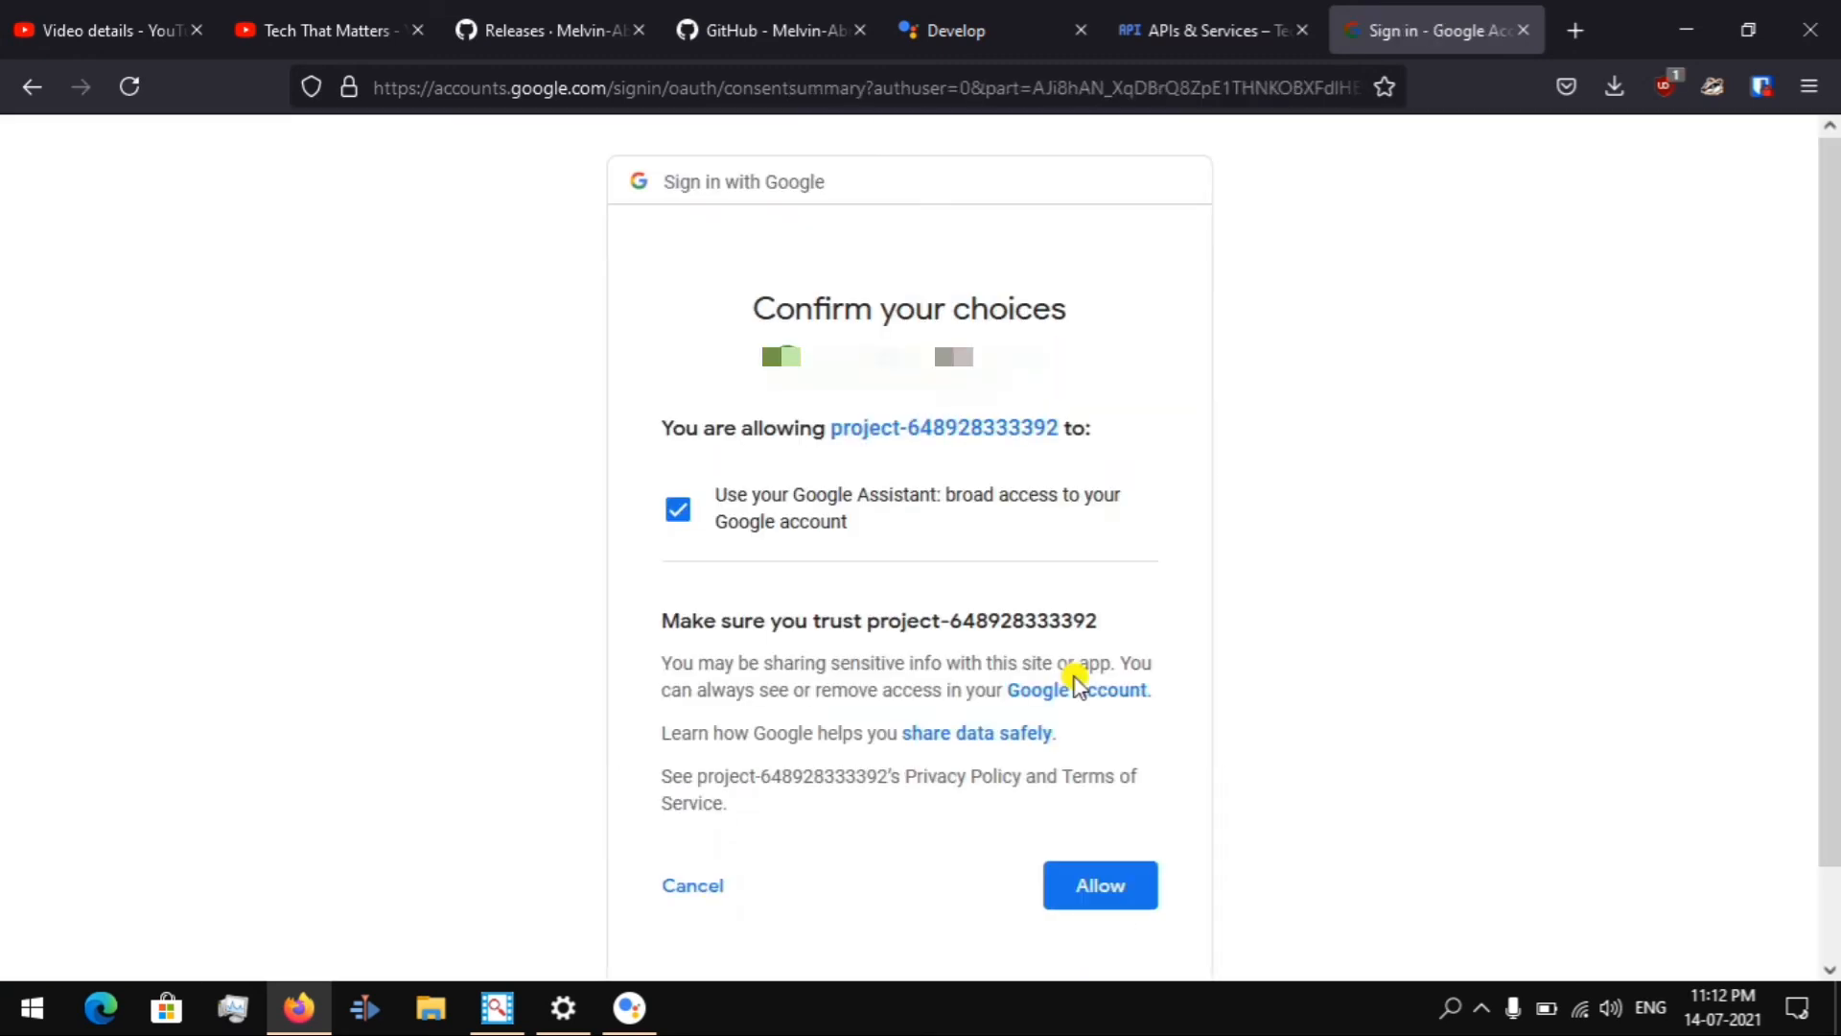
{"action": "scroll", "coordinate": [1055, 729], "scroll_direction": "down", "scroll_amount": 1}
{"action": "left_click", "coordinate": [1091, 763]}
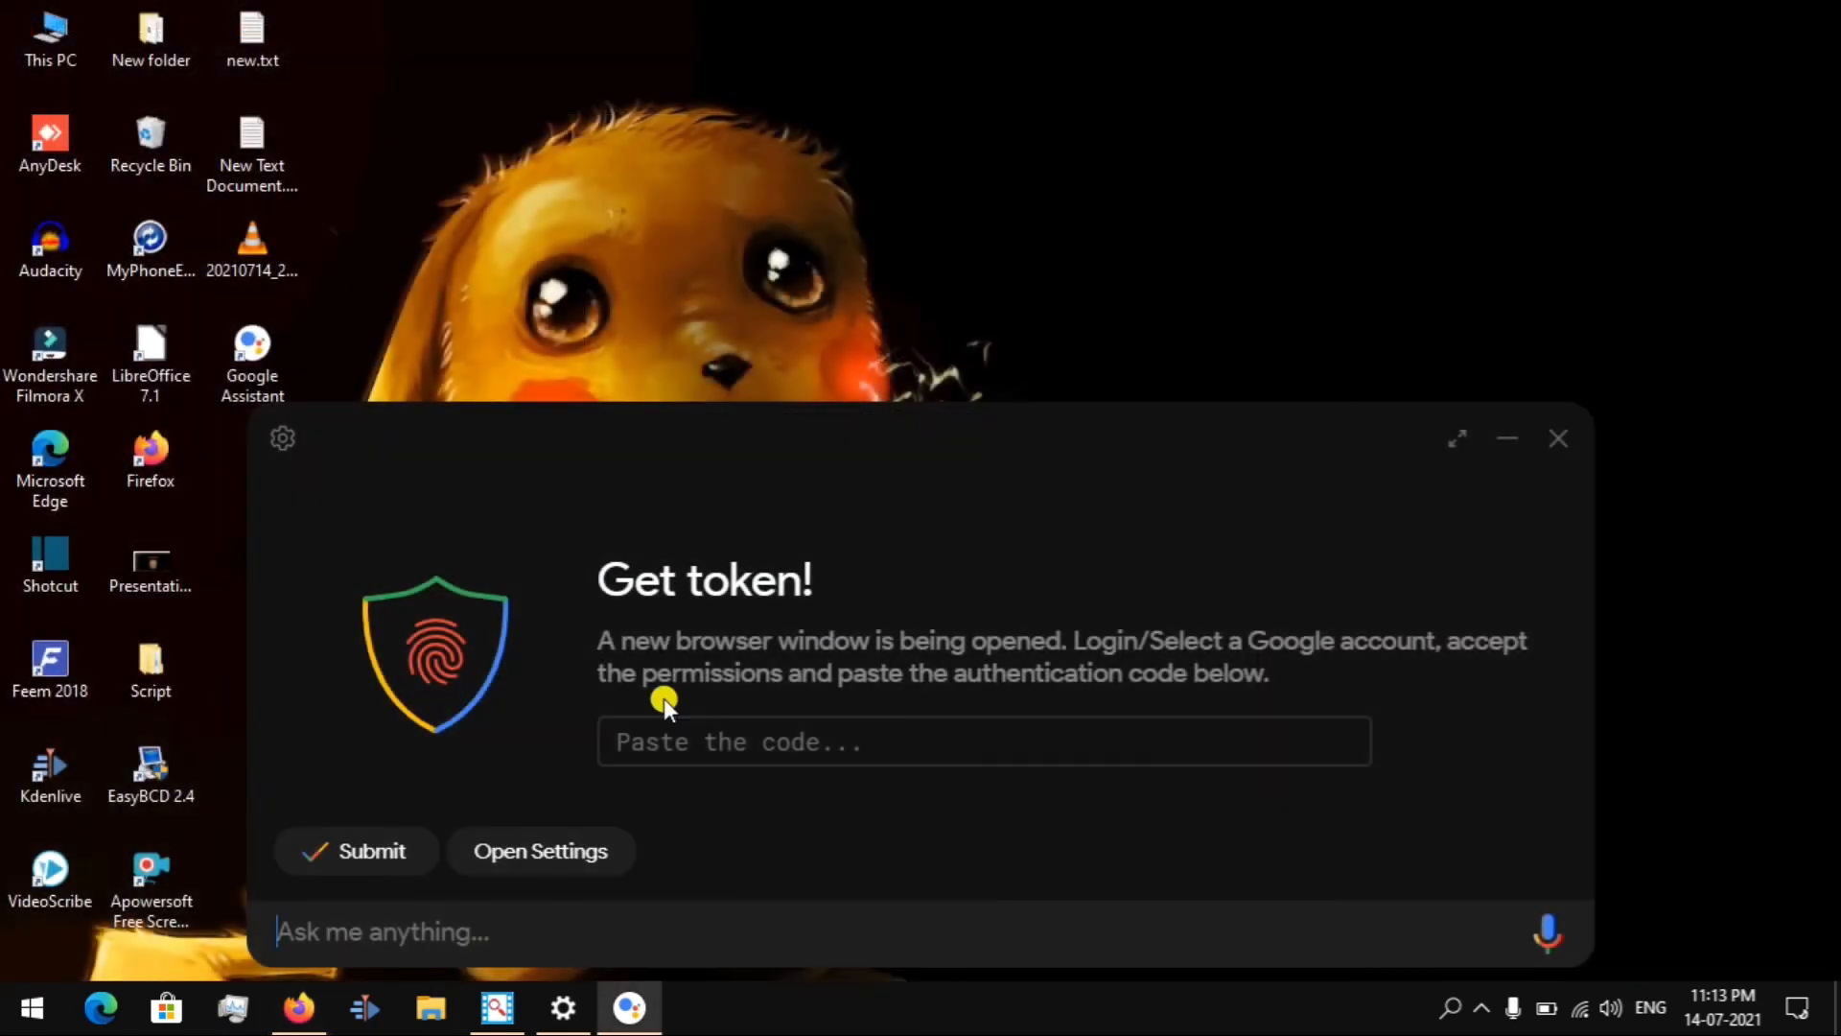
Paste and submit the authentication code, then relaunch the assistant with the saved tokens.
{"action": "left_click", "coordinate": [708, 748]}
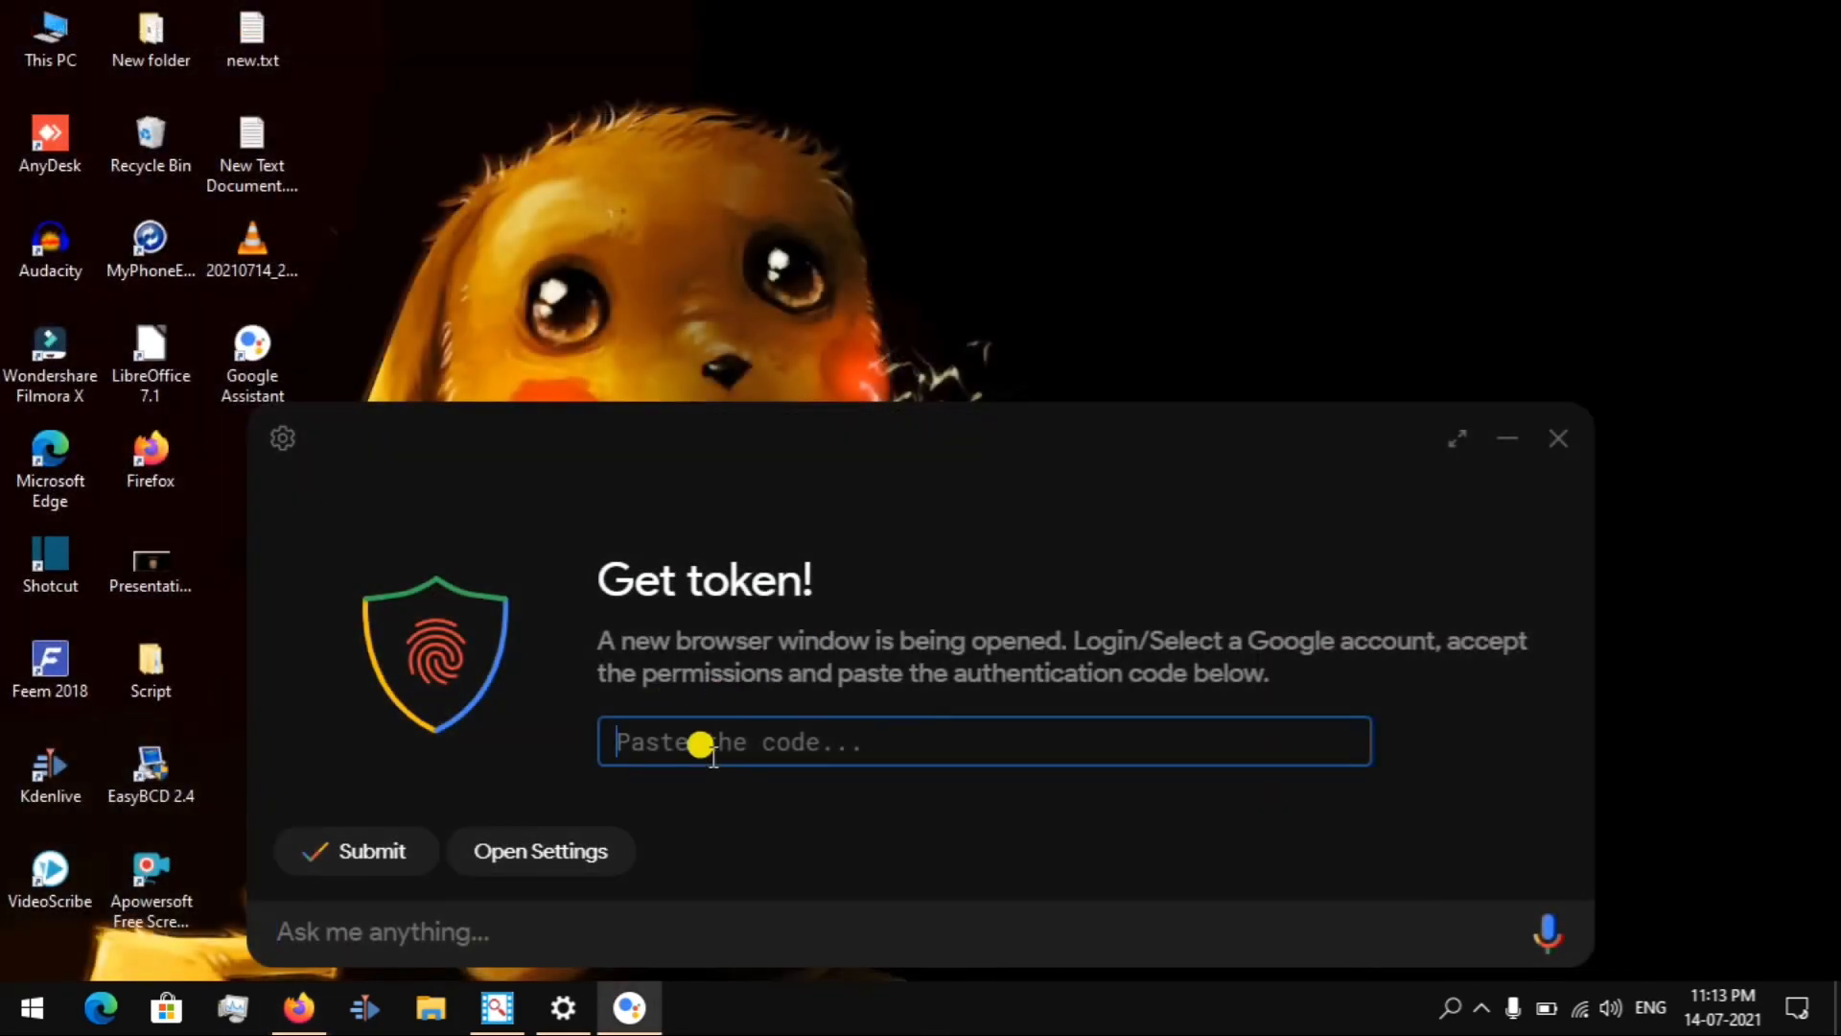
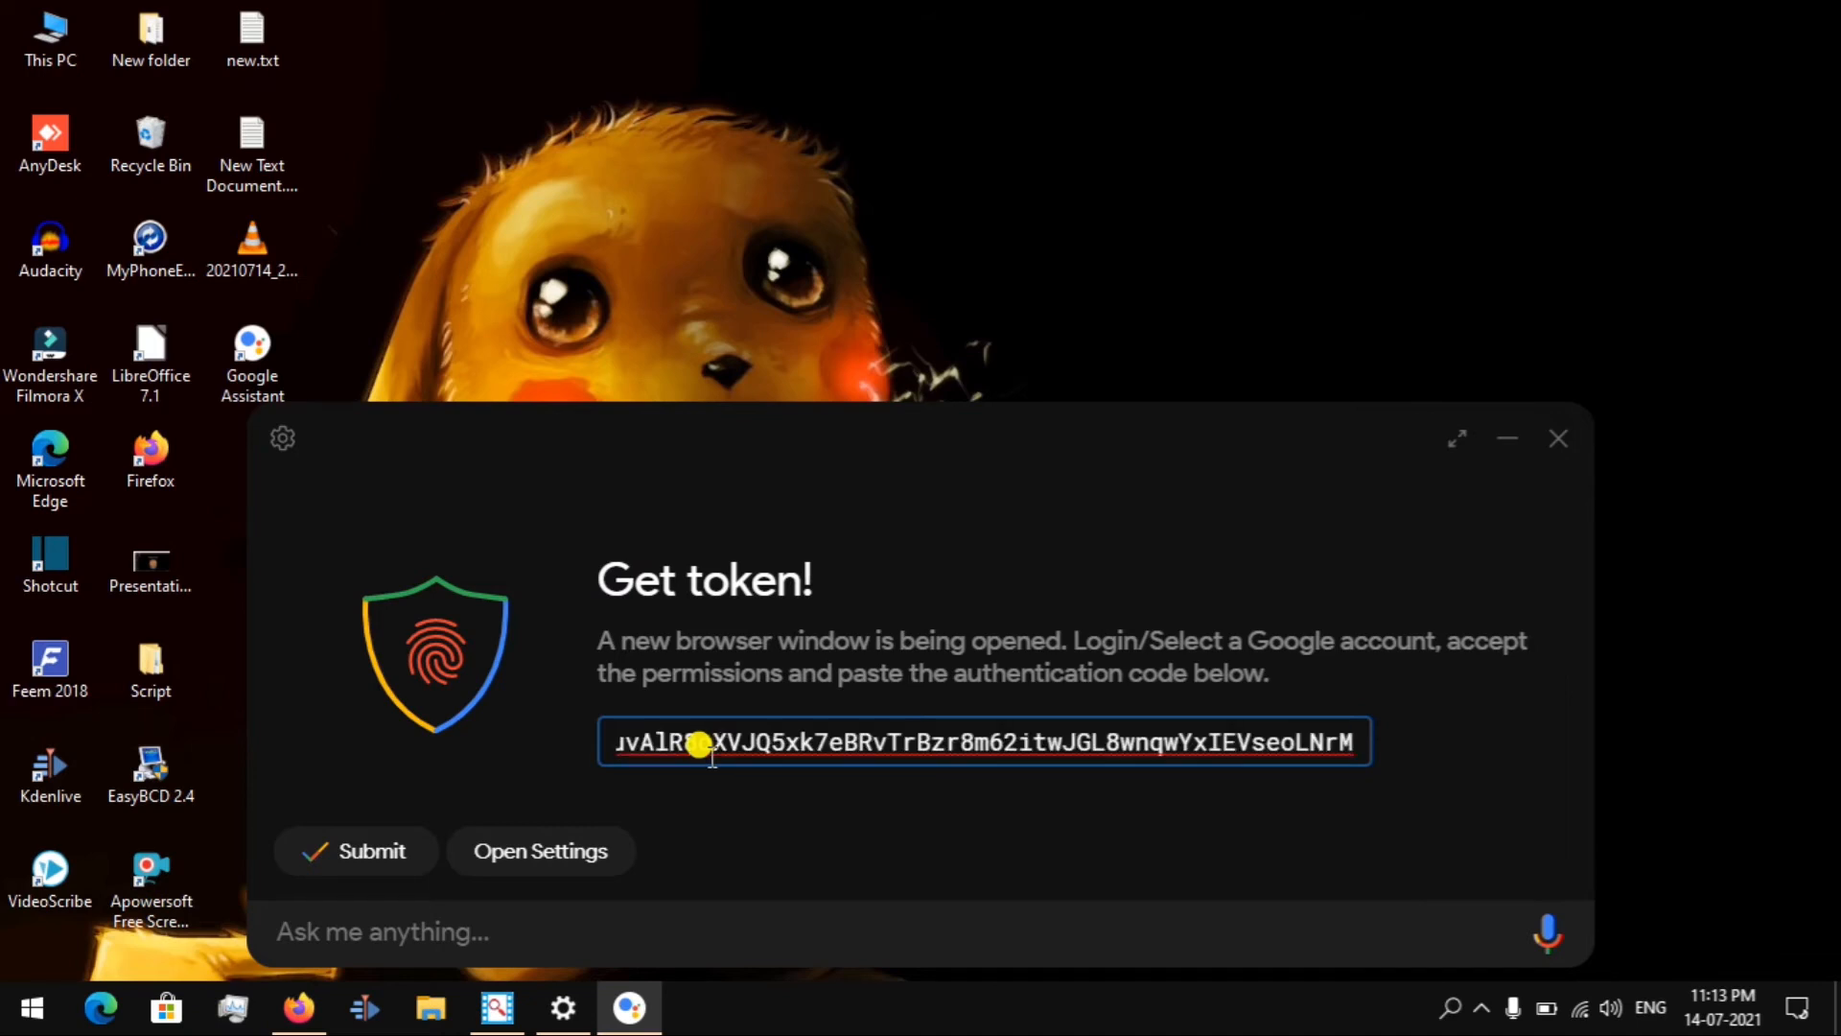
{"action": "left_click", "coordinate": [401, 843]}
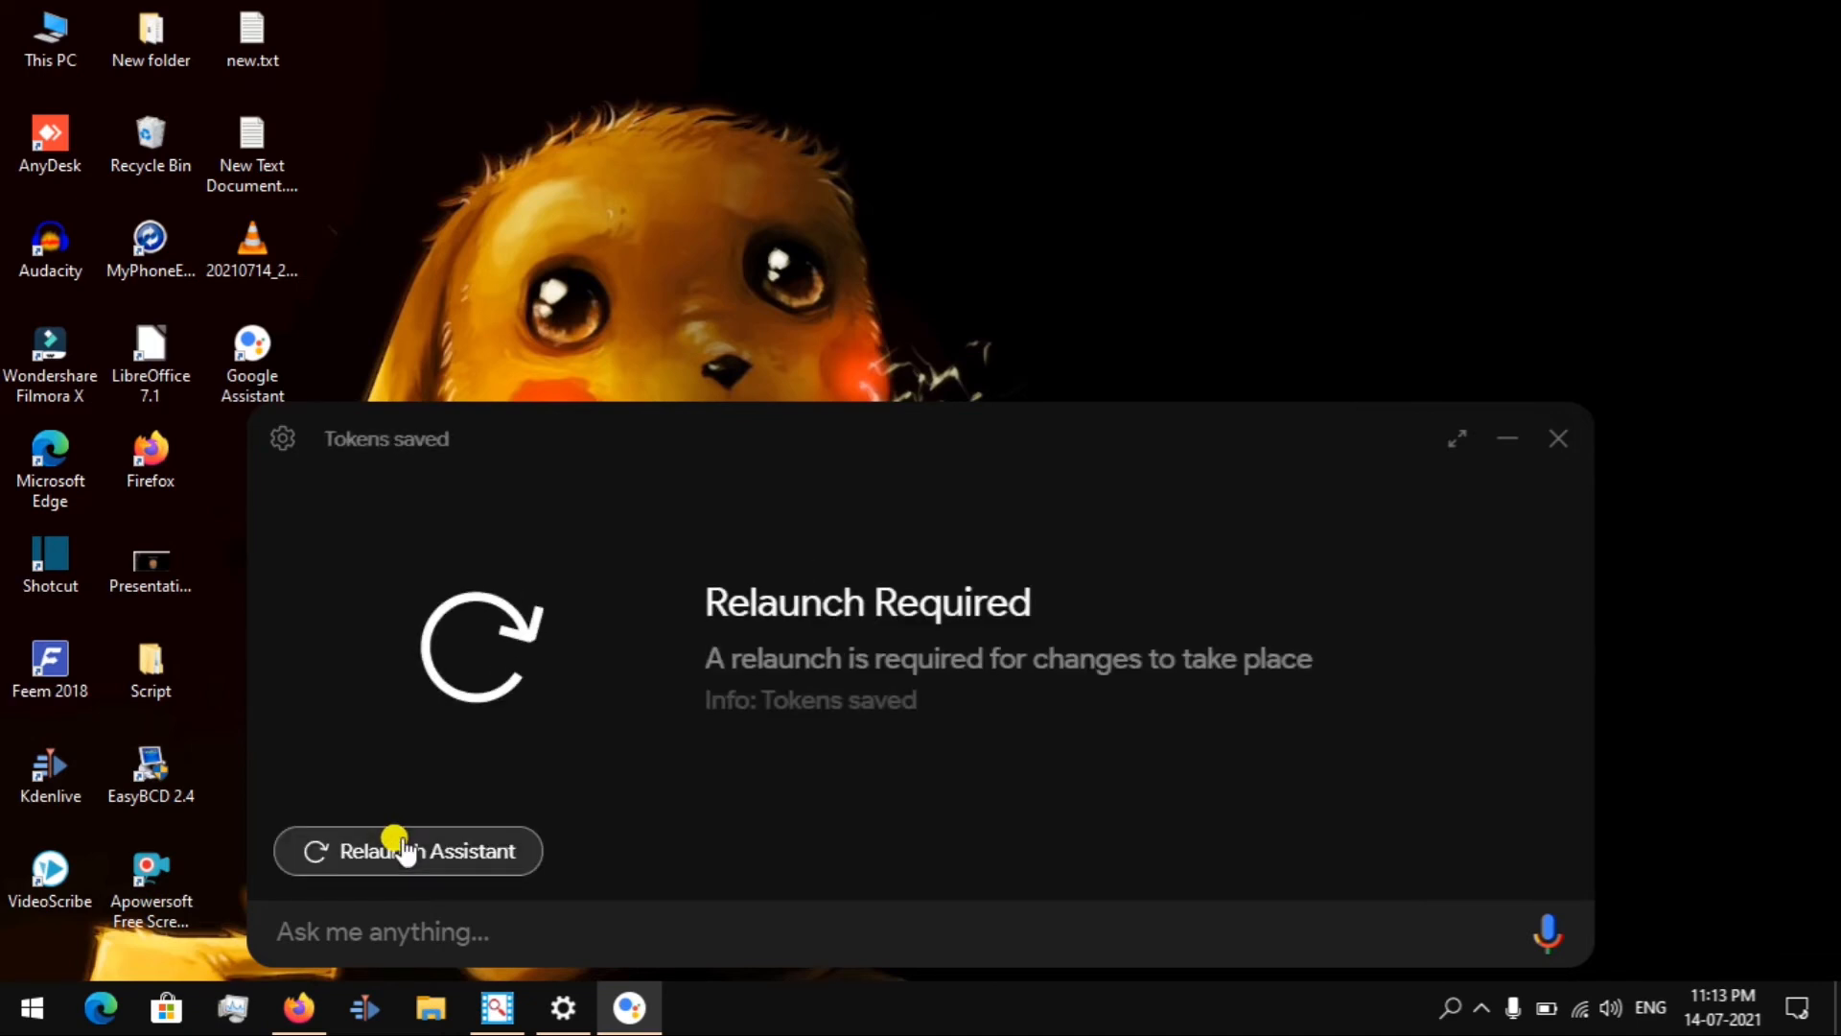
{"action": "left_click", "coordinate": [403, 844]}
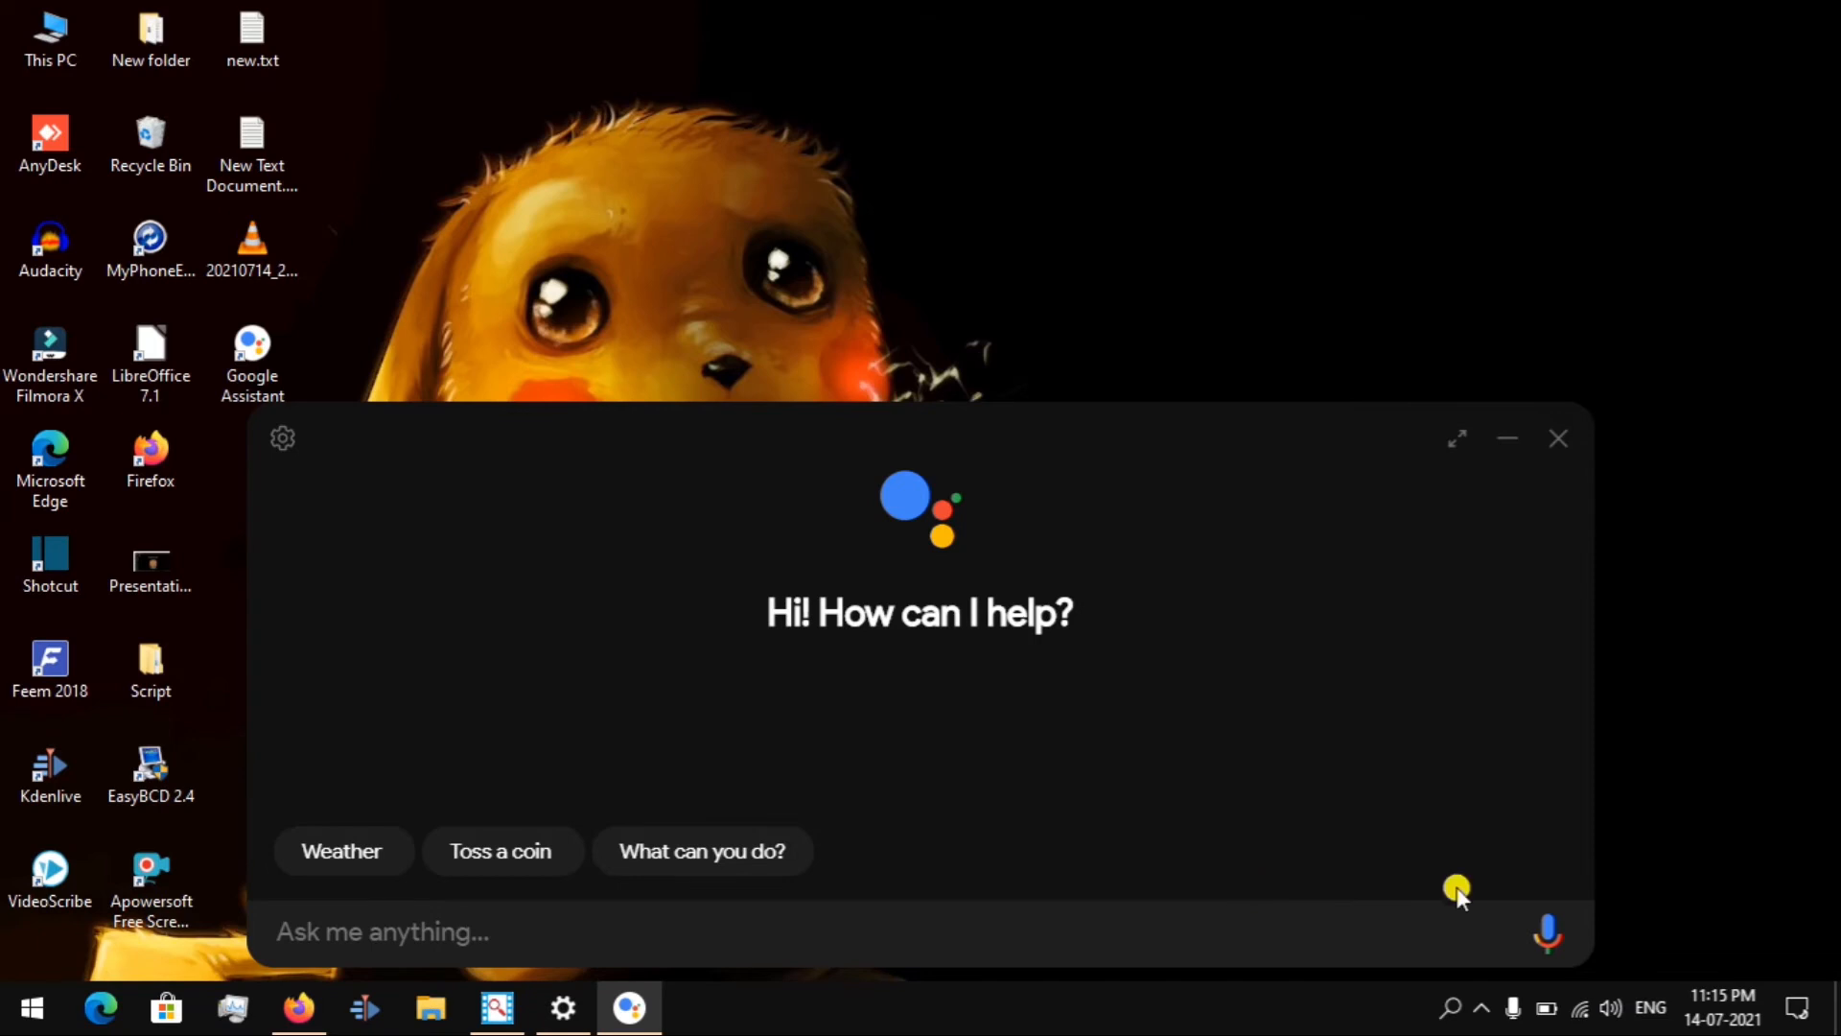
Ask 'how are you' by voice, then switch the theme from Dark to Light and save.
{"action": "left_click", "coordinate": [1543, 935]}
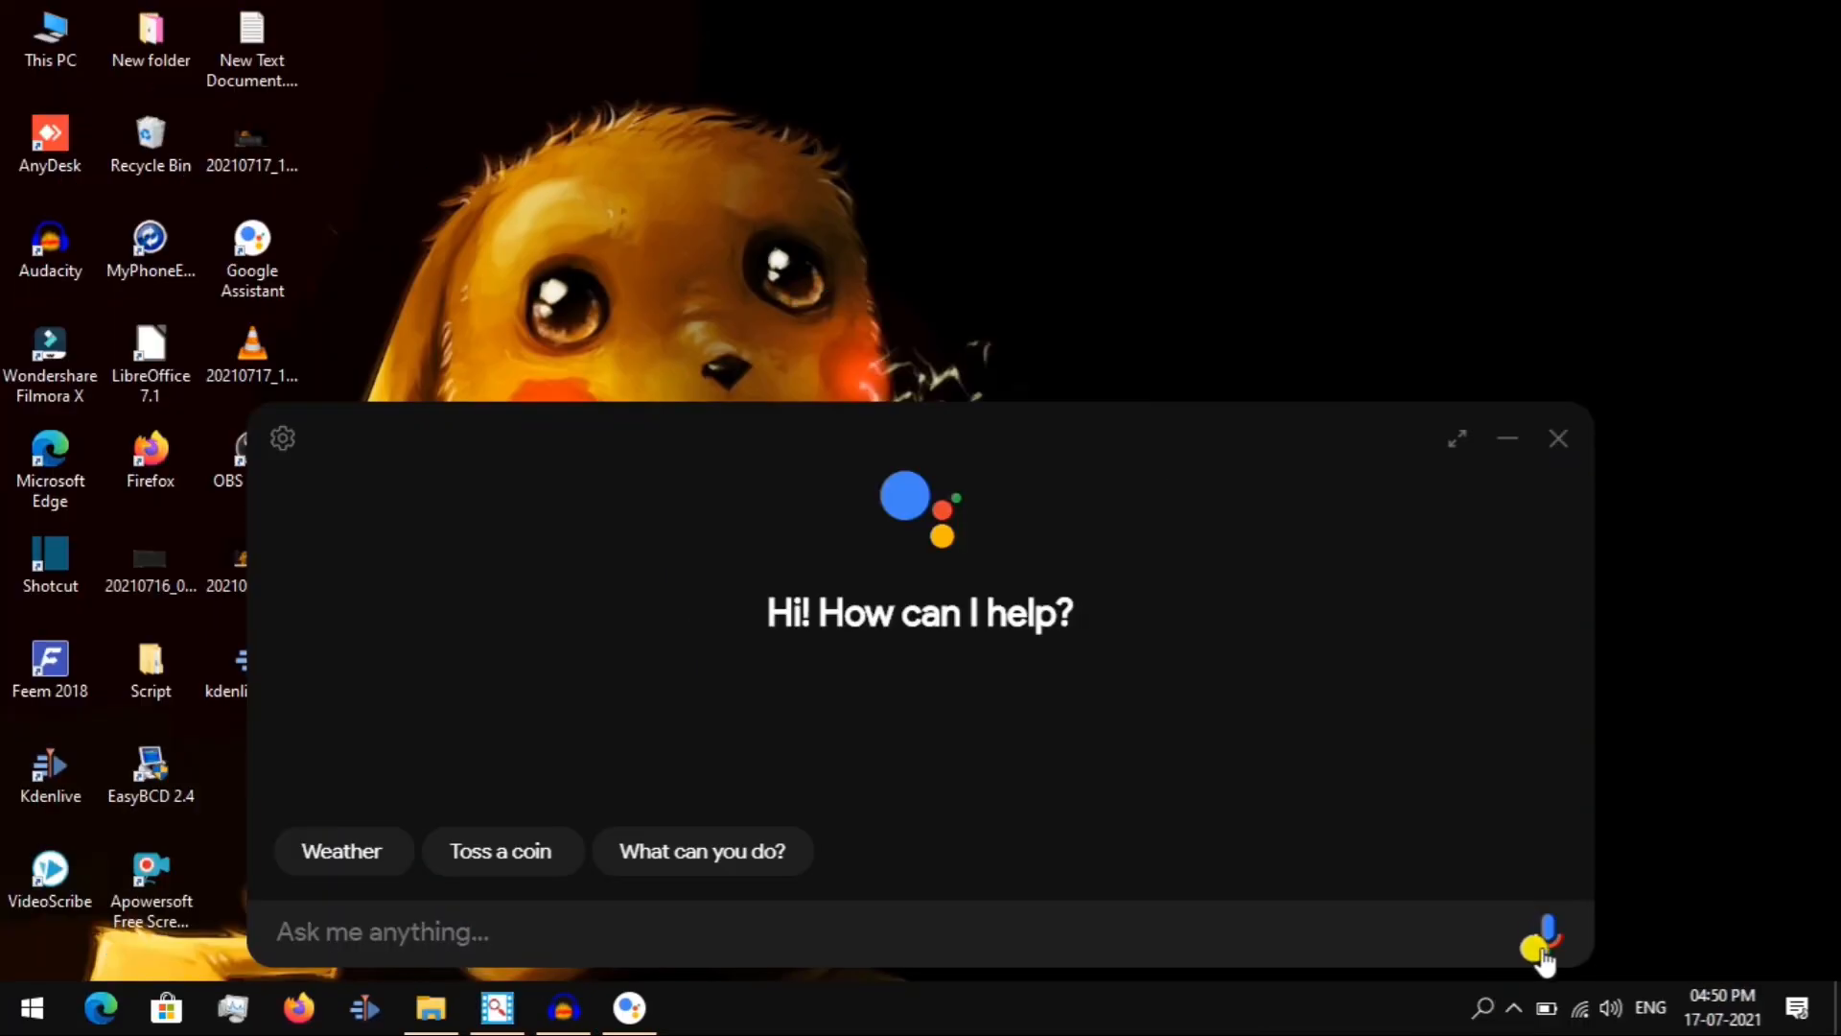
{"action": "left_click", "coordinate": [1541, 950]}
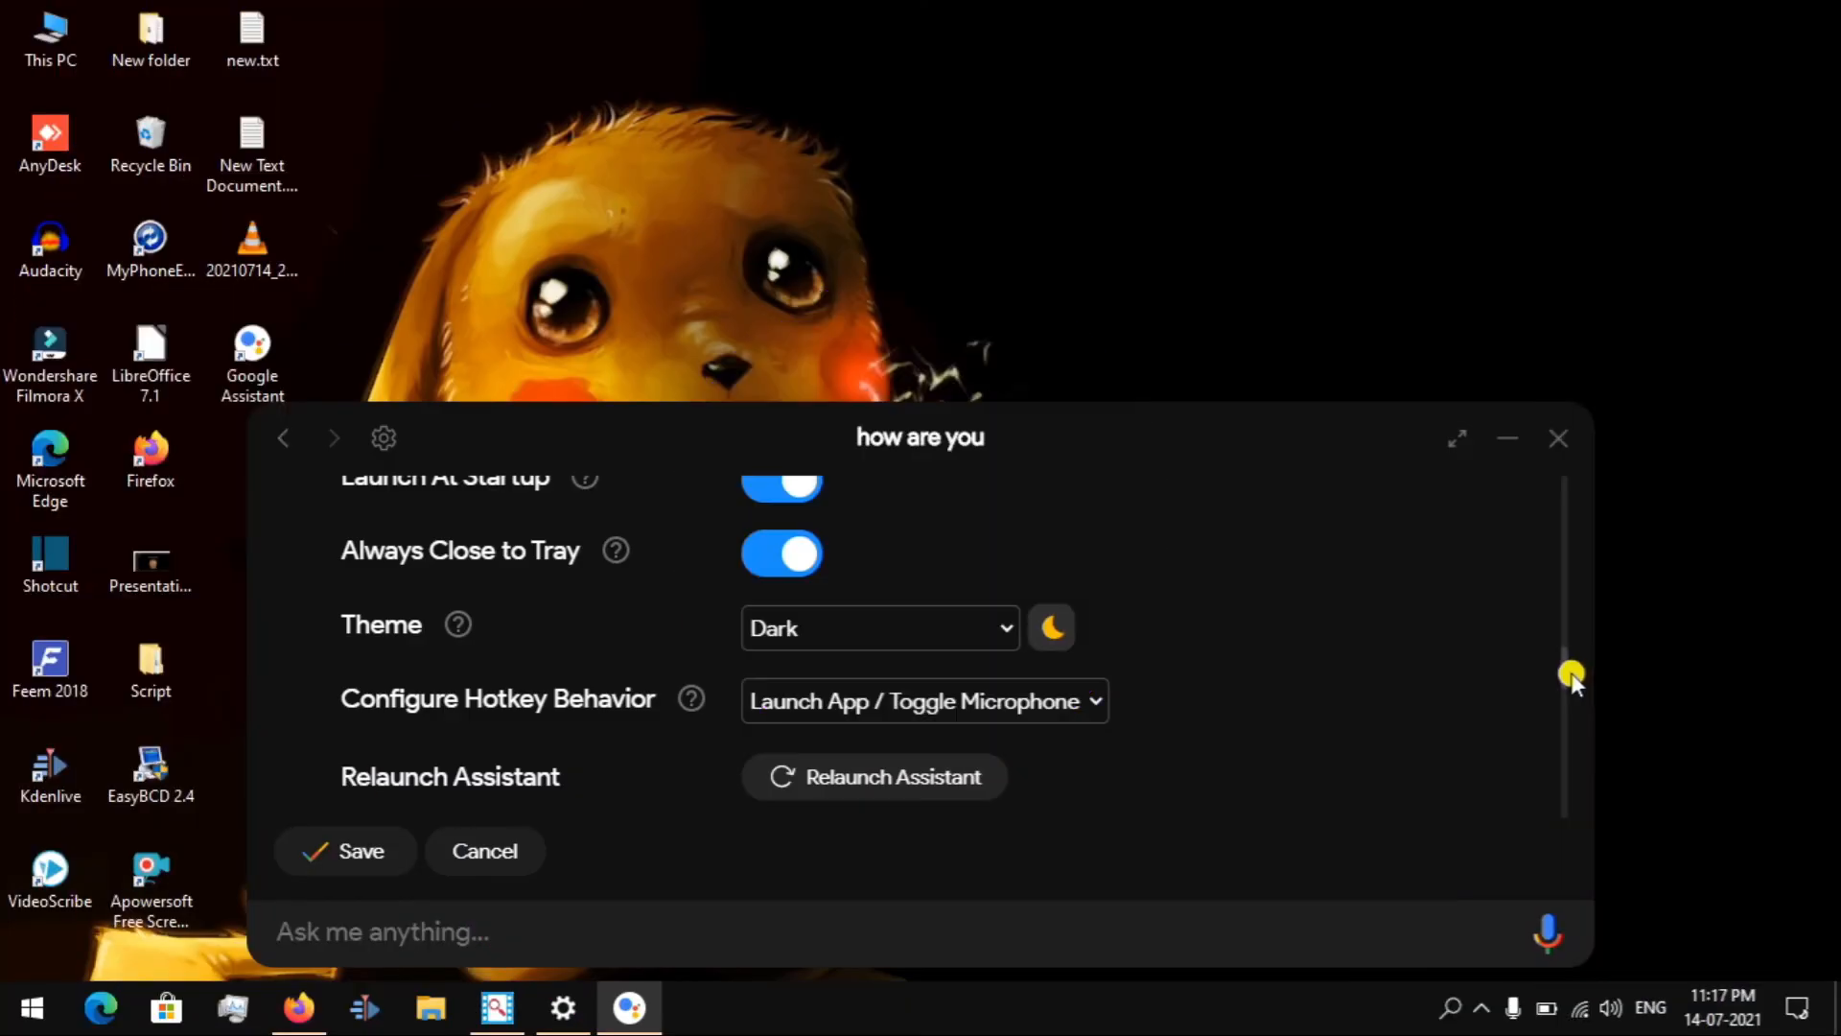
{"action": "left_click", "coordinate": [1052, 628]}
{"action": "left_click", "coordinate": [322, 848]}
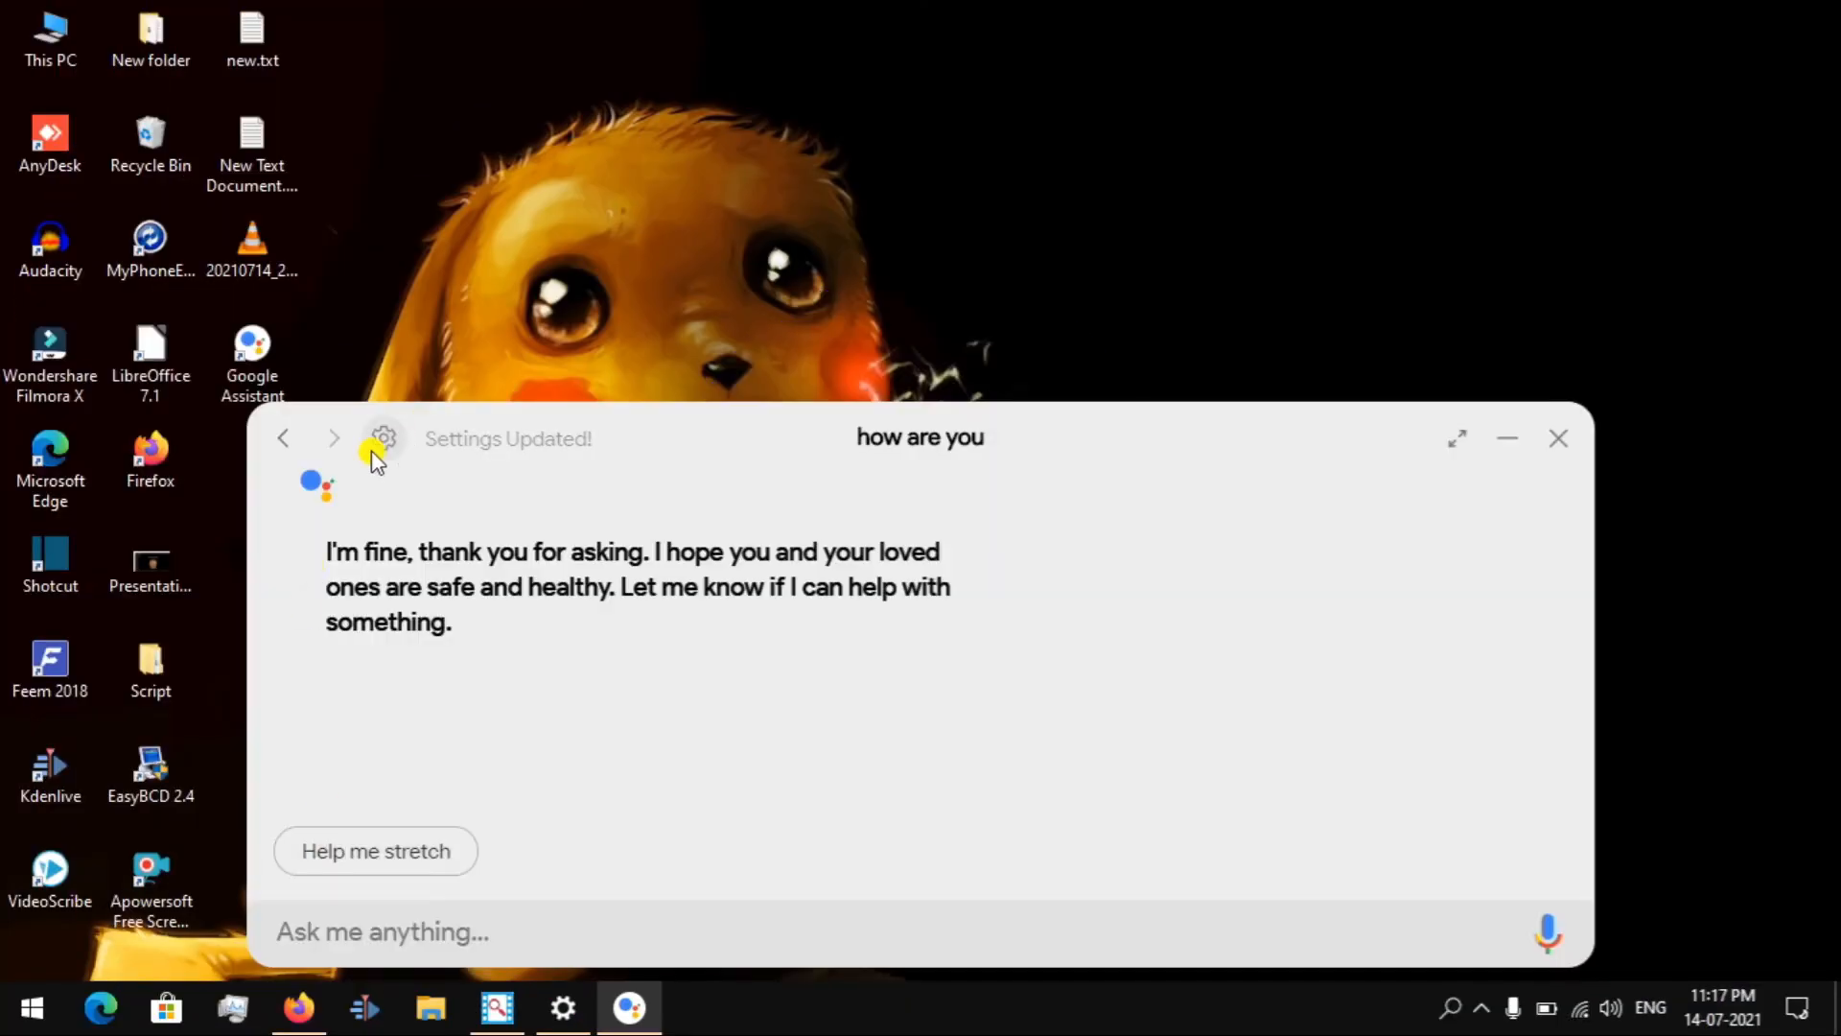
{"action": "left_click", "coordinate": [383, 442]}
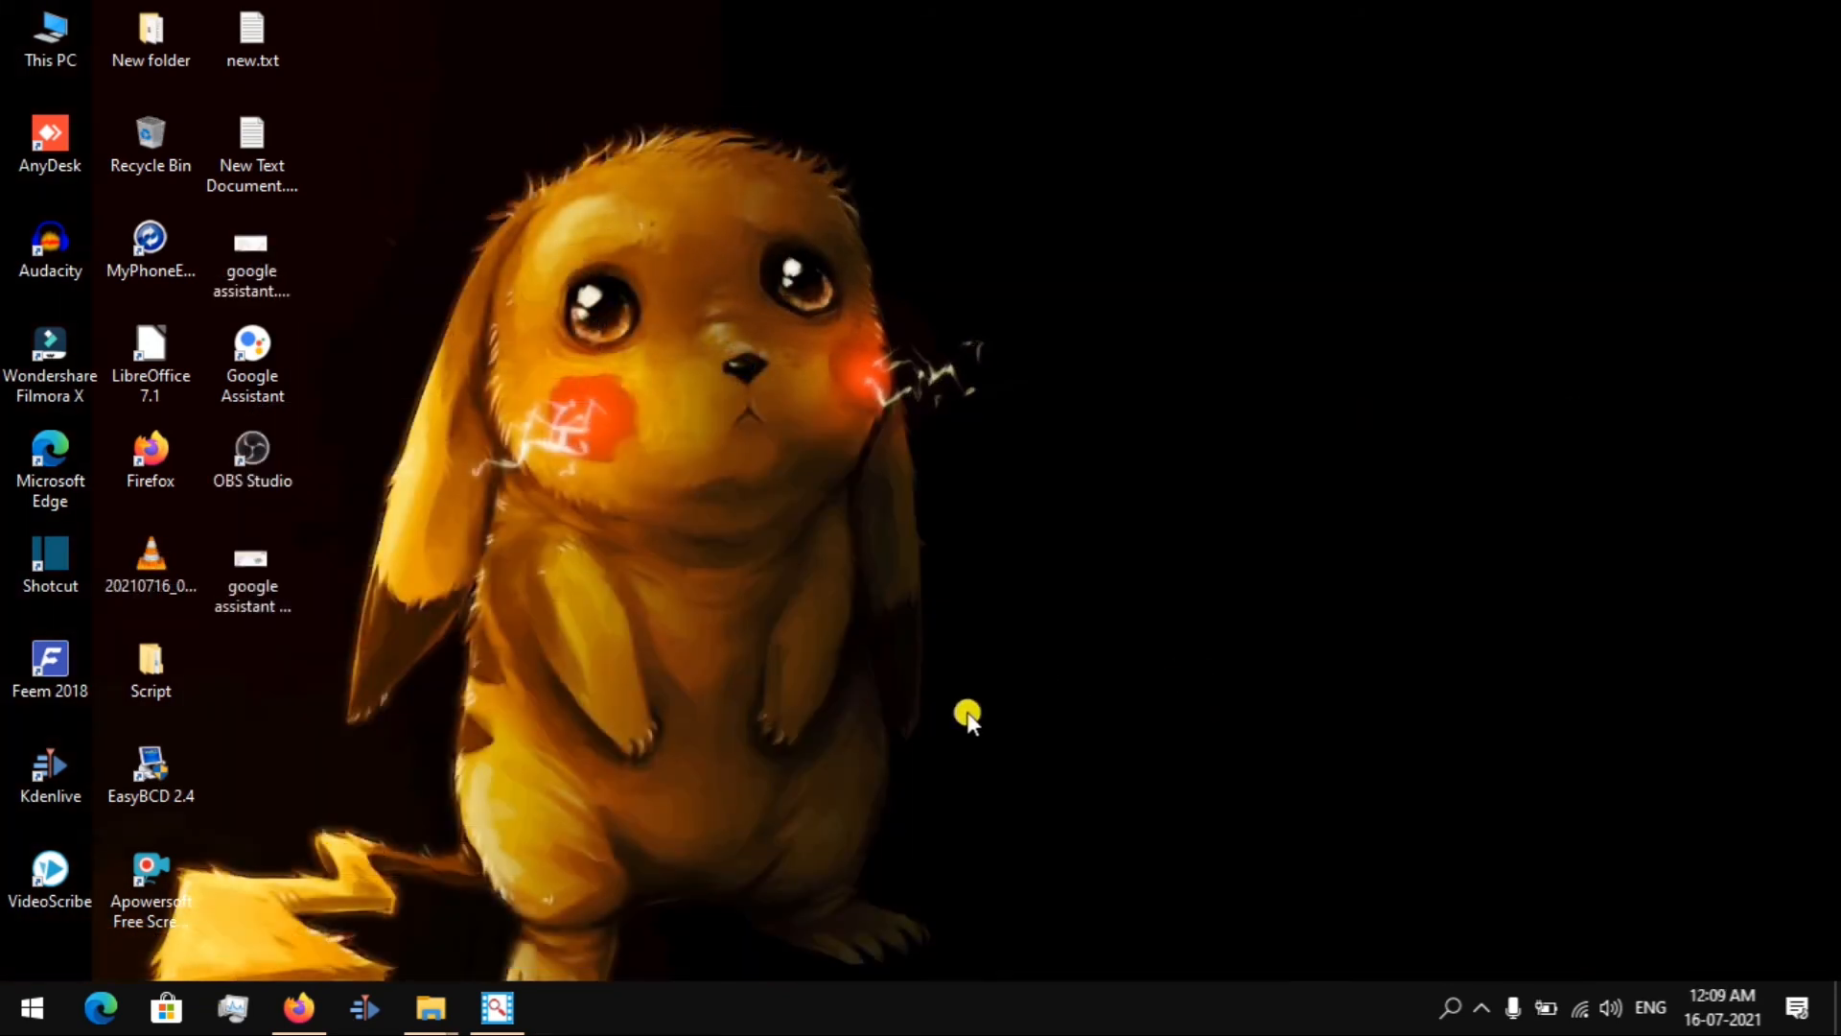
Open This PC > Downloads > New folder and enable microphone on application startup.
{"action": "left_click", "coordinate": [1482, 1006]}
{"action": "left_click", "coordinate": [1225, 707]}
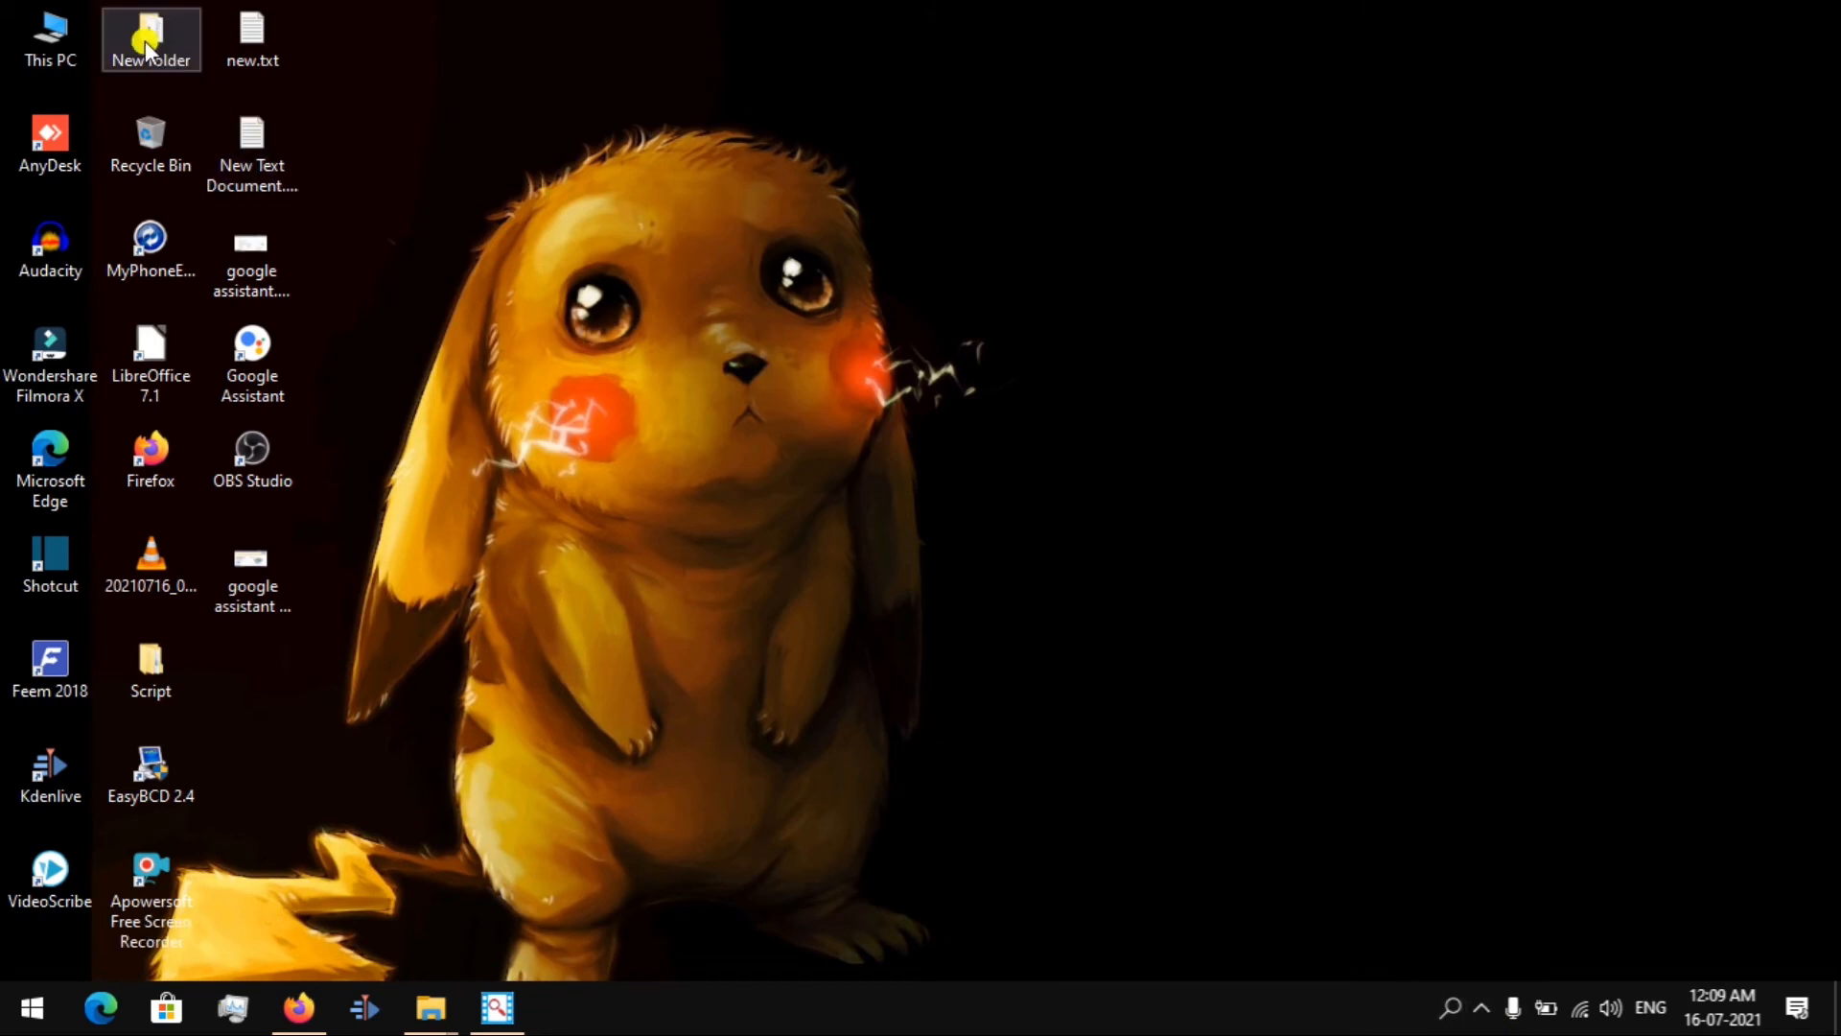
{"action": "left_click", "coordinate": [41, 50]}
{"action": "double_click", "coordinate": [40, 49]}
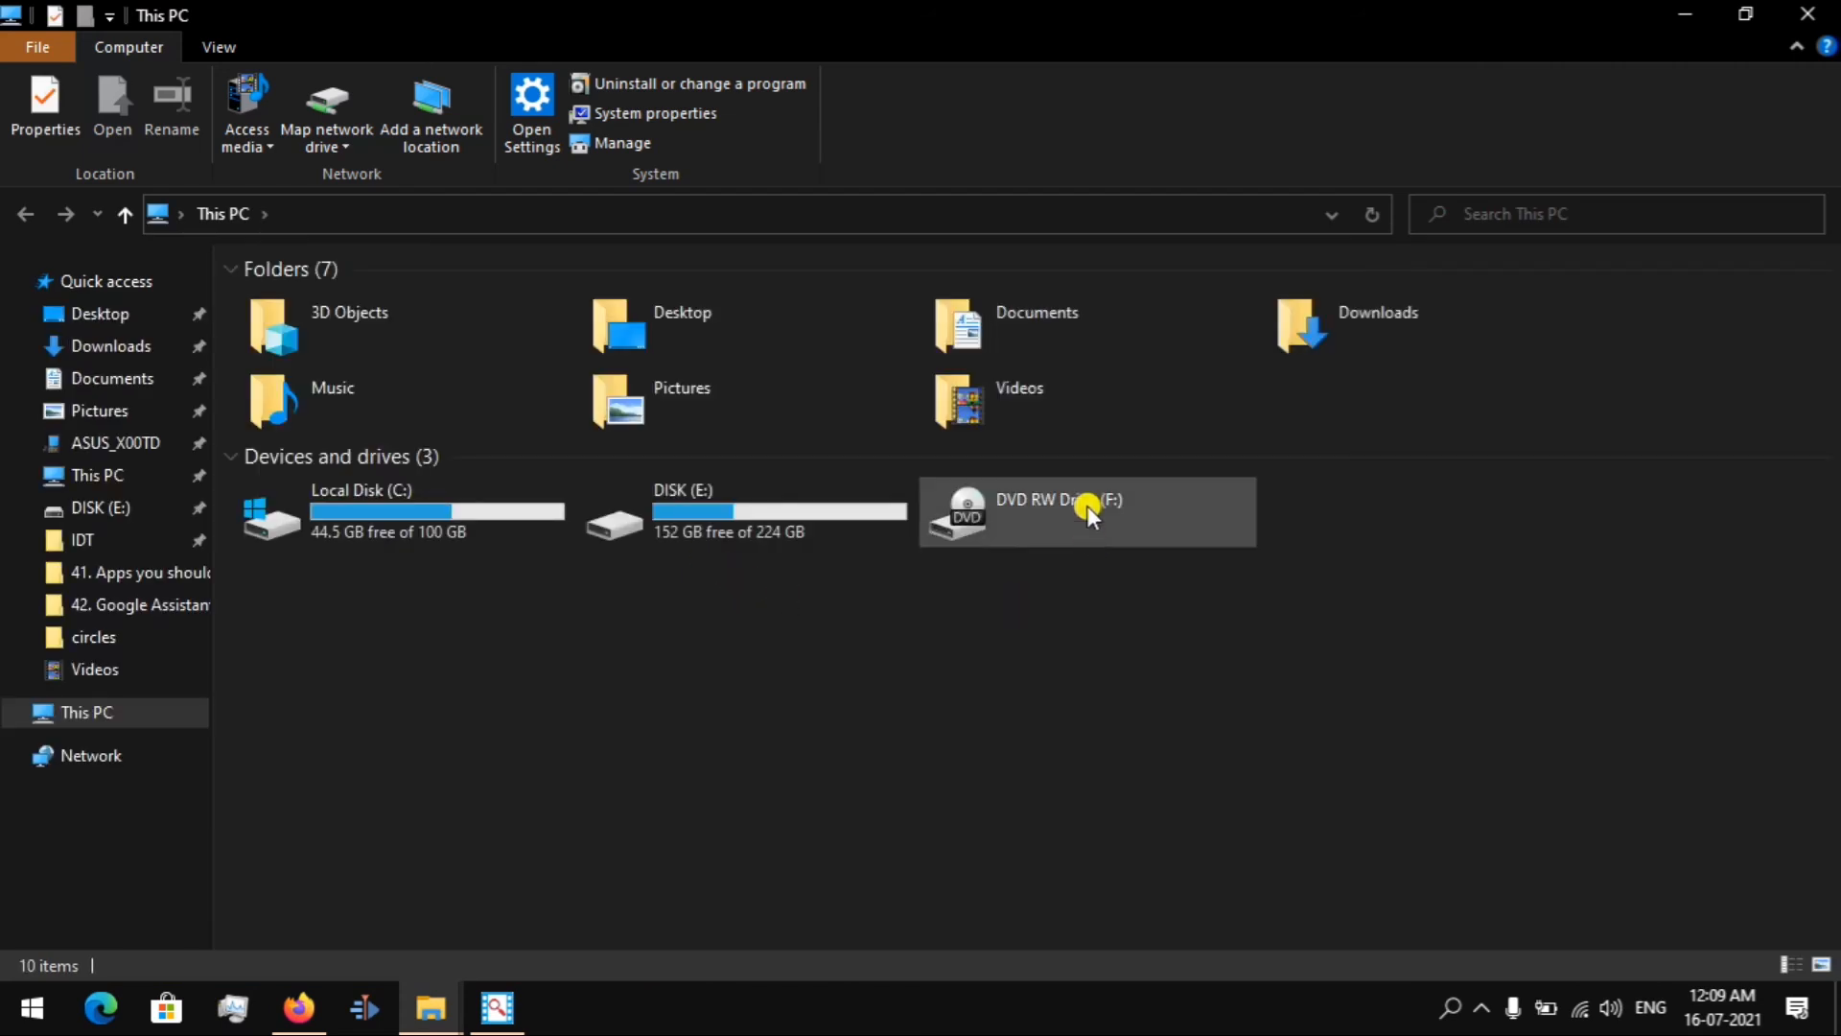
{"action": "left_click", "coordinate": [1331, 300]}
{"action": "double_click", "coordinate": [1331, 297]}
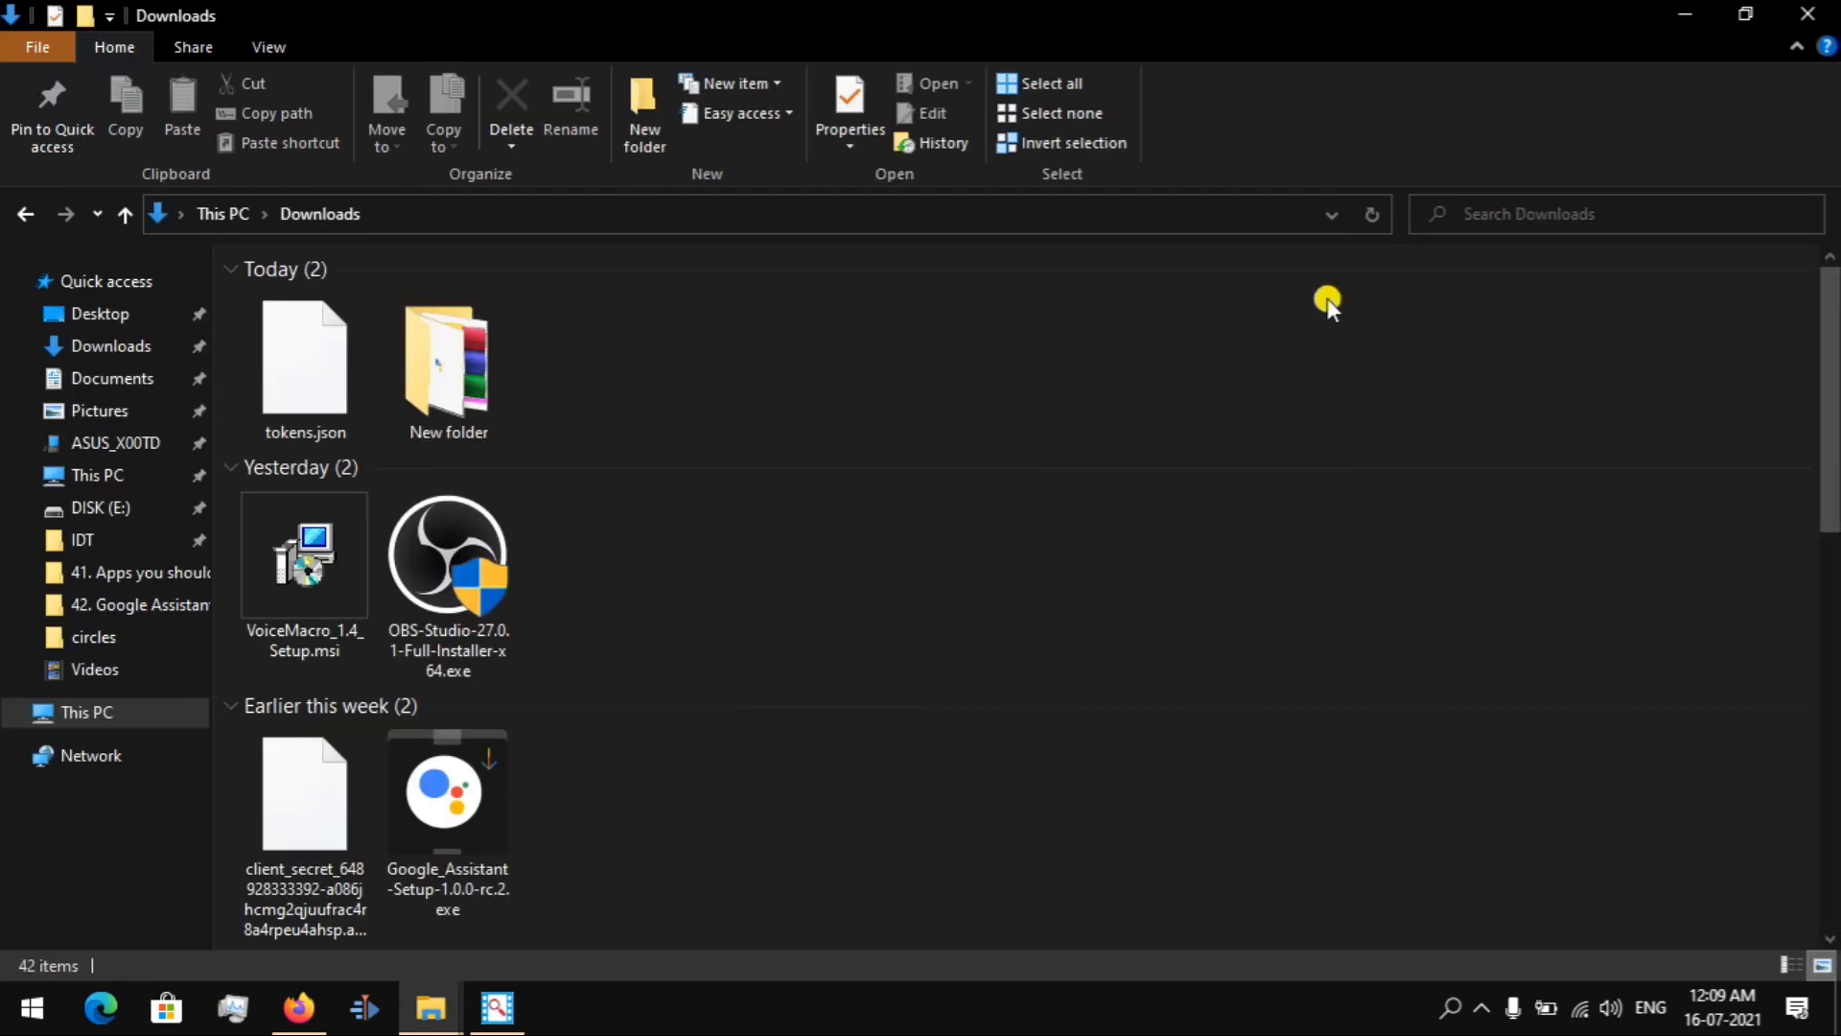
{"action": "left_click", "coordinate": [448, 429]}
{"action": "double_click", "coordinate": [449, 429]}
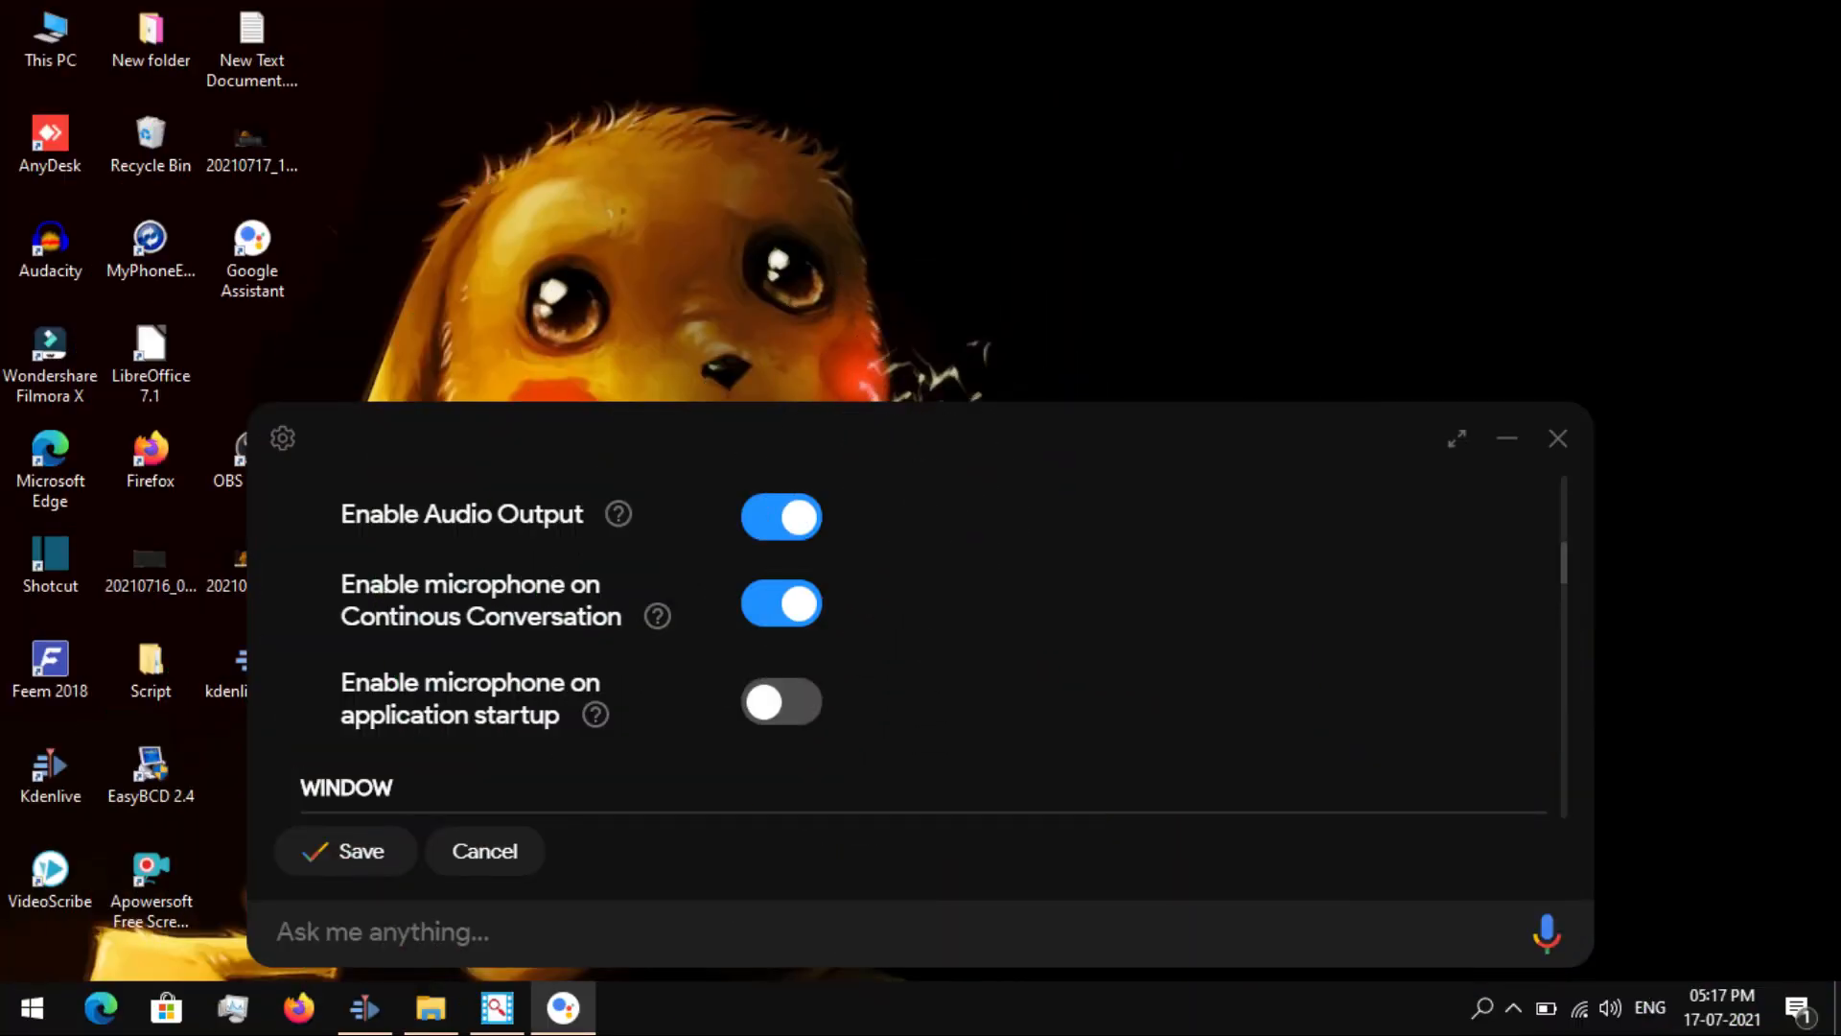
{"action": "left_click", "coordinate": [782, 701]}
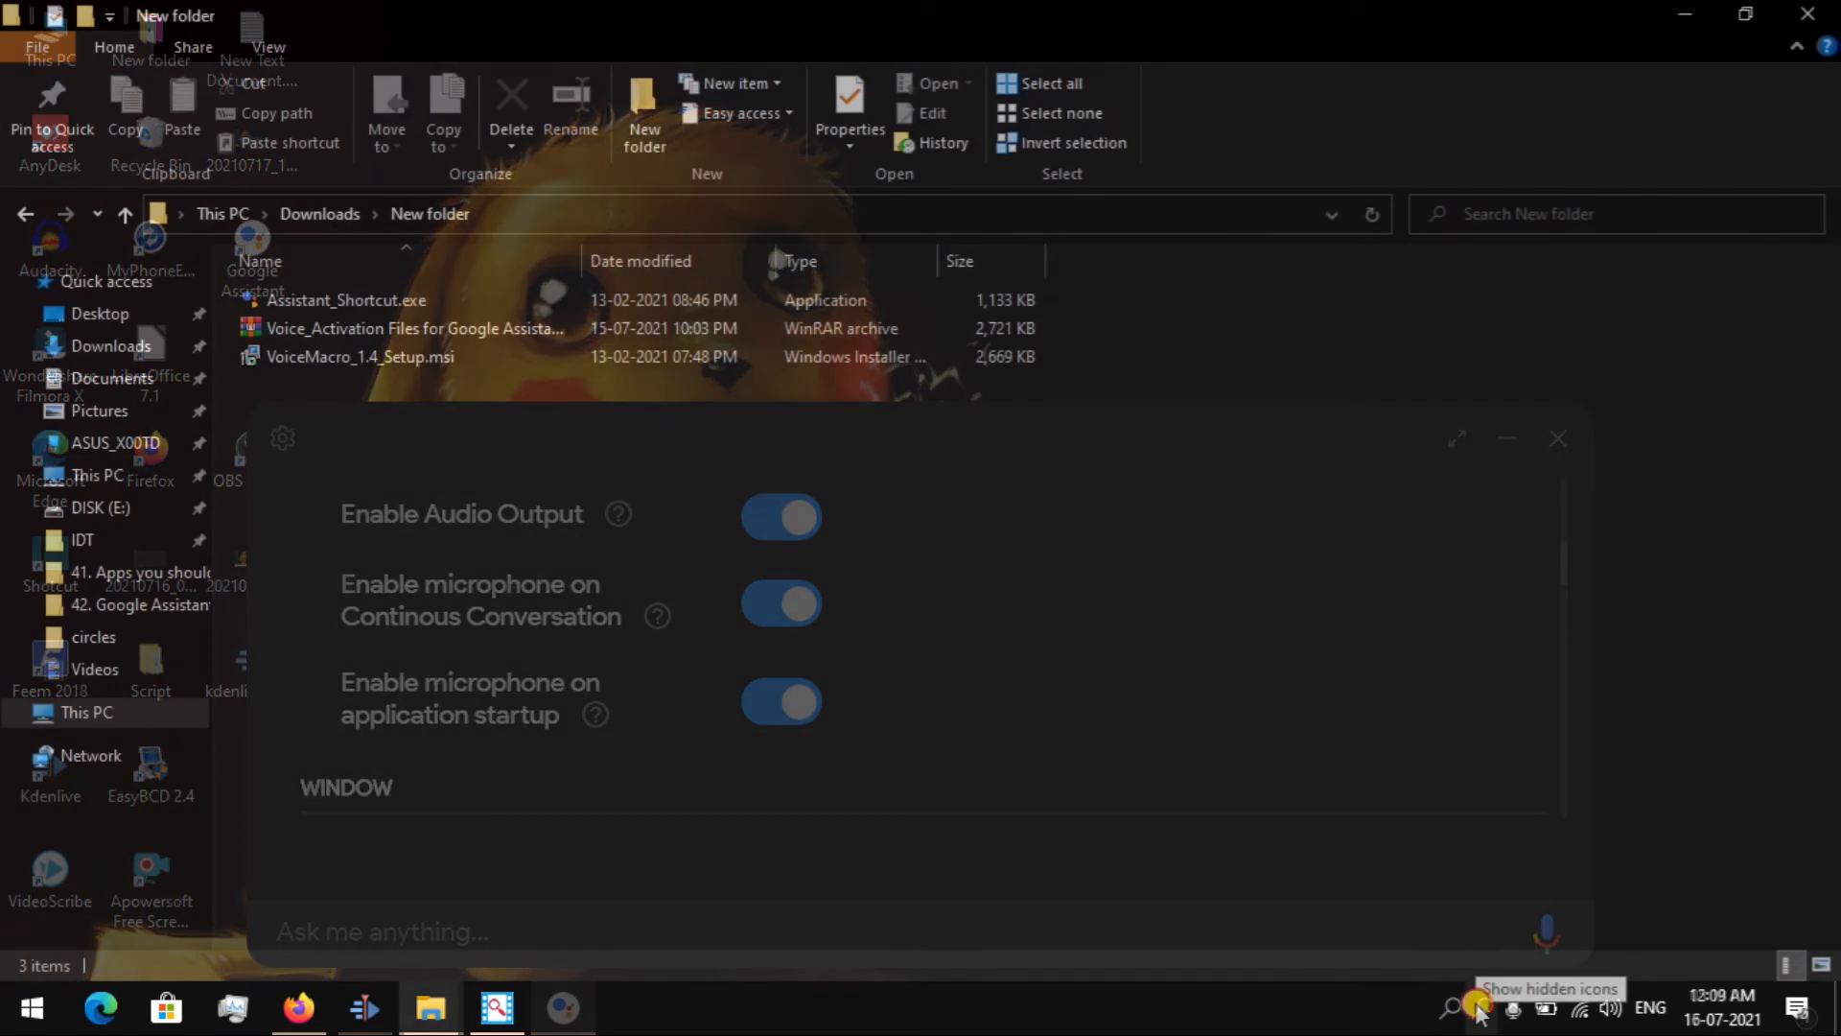
{"action": "right_click", "coordinate": [1502, 948]}
Run Assistant_Shortcut.exe so the assistant listens, then minimize, restore and close its panel.
{"action": "left_click", "coordinate": [1557, 825]}
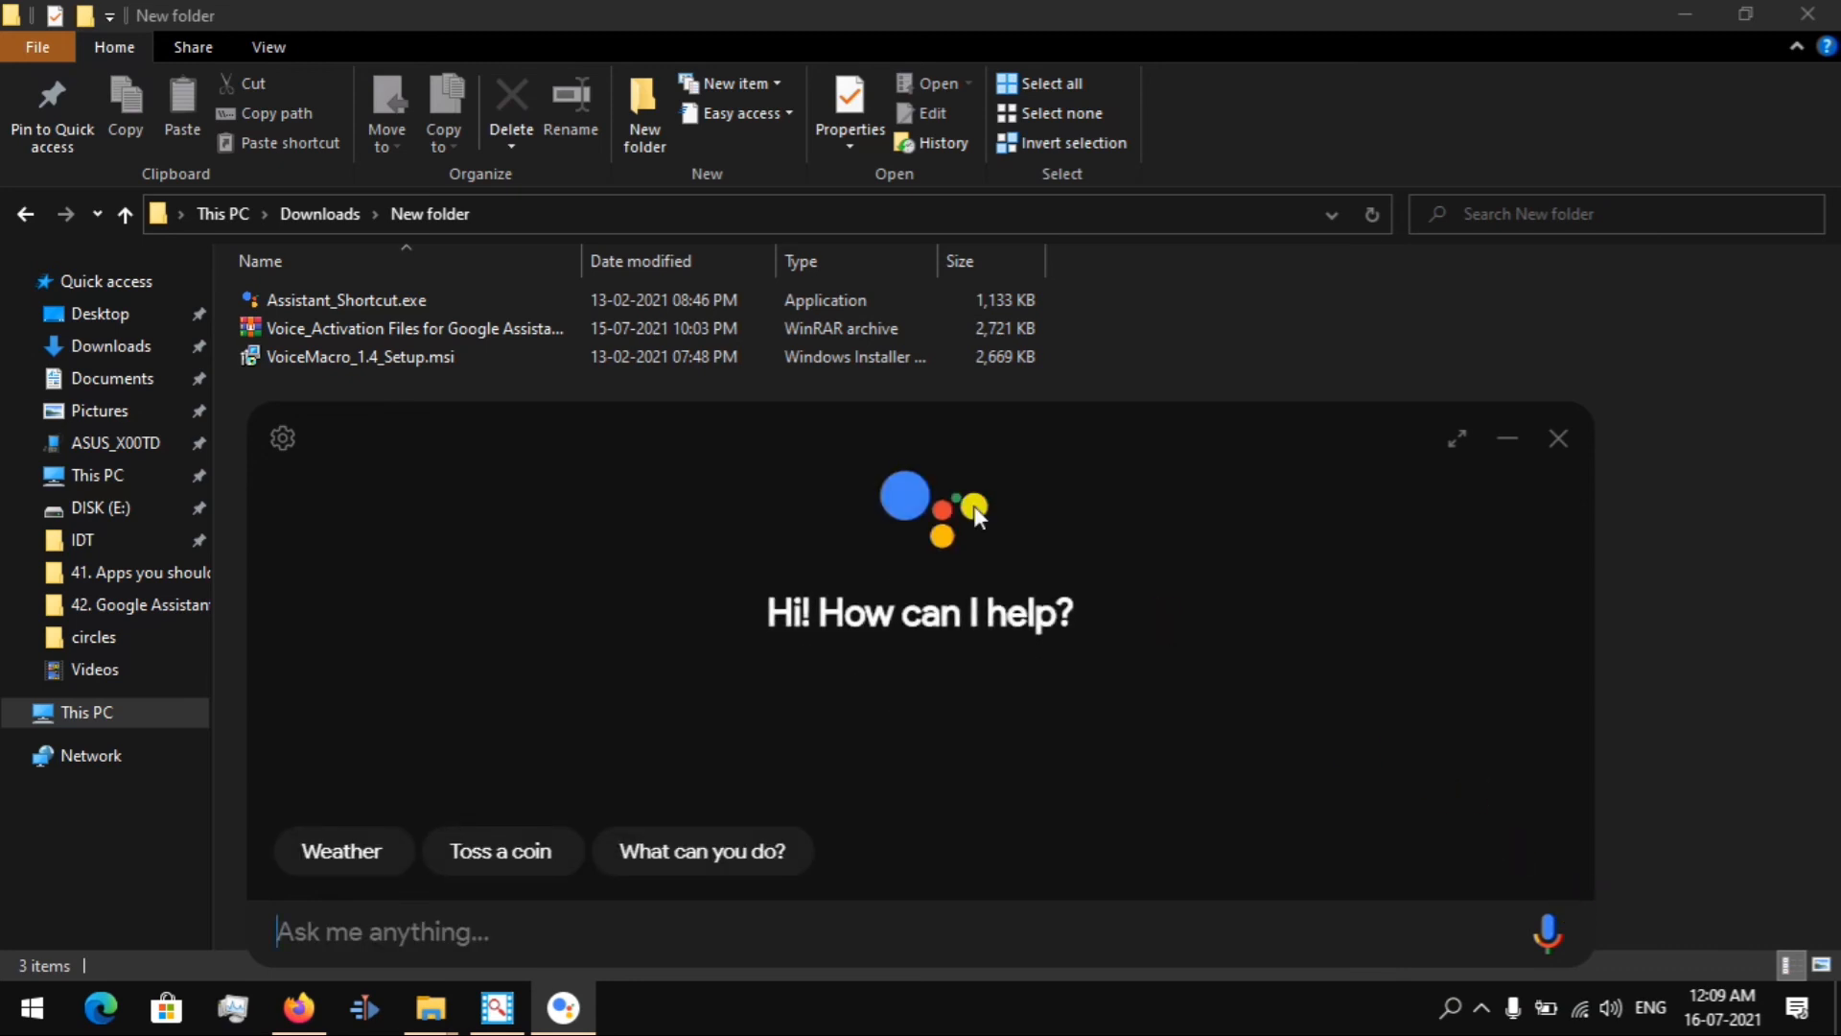
{"action": "double_click", "coordinate": [343, 305]}
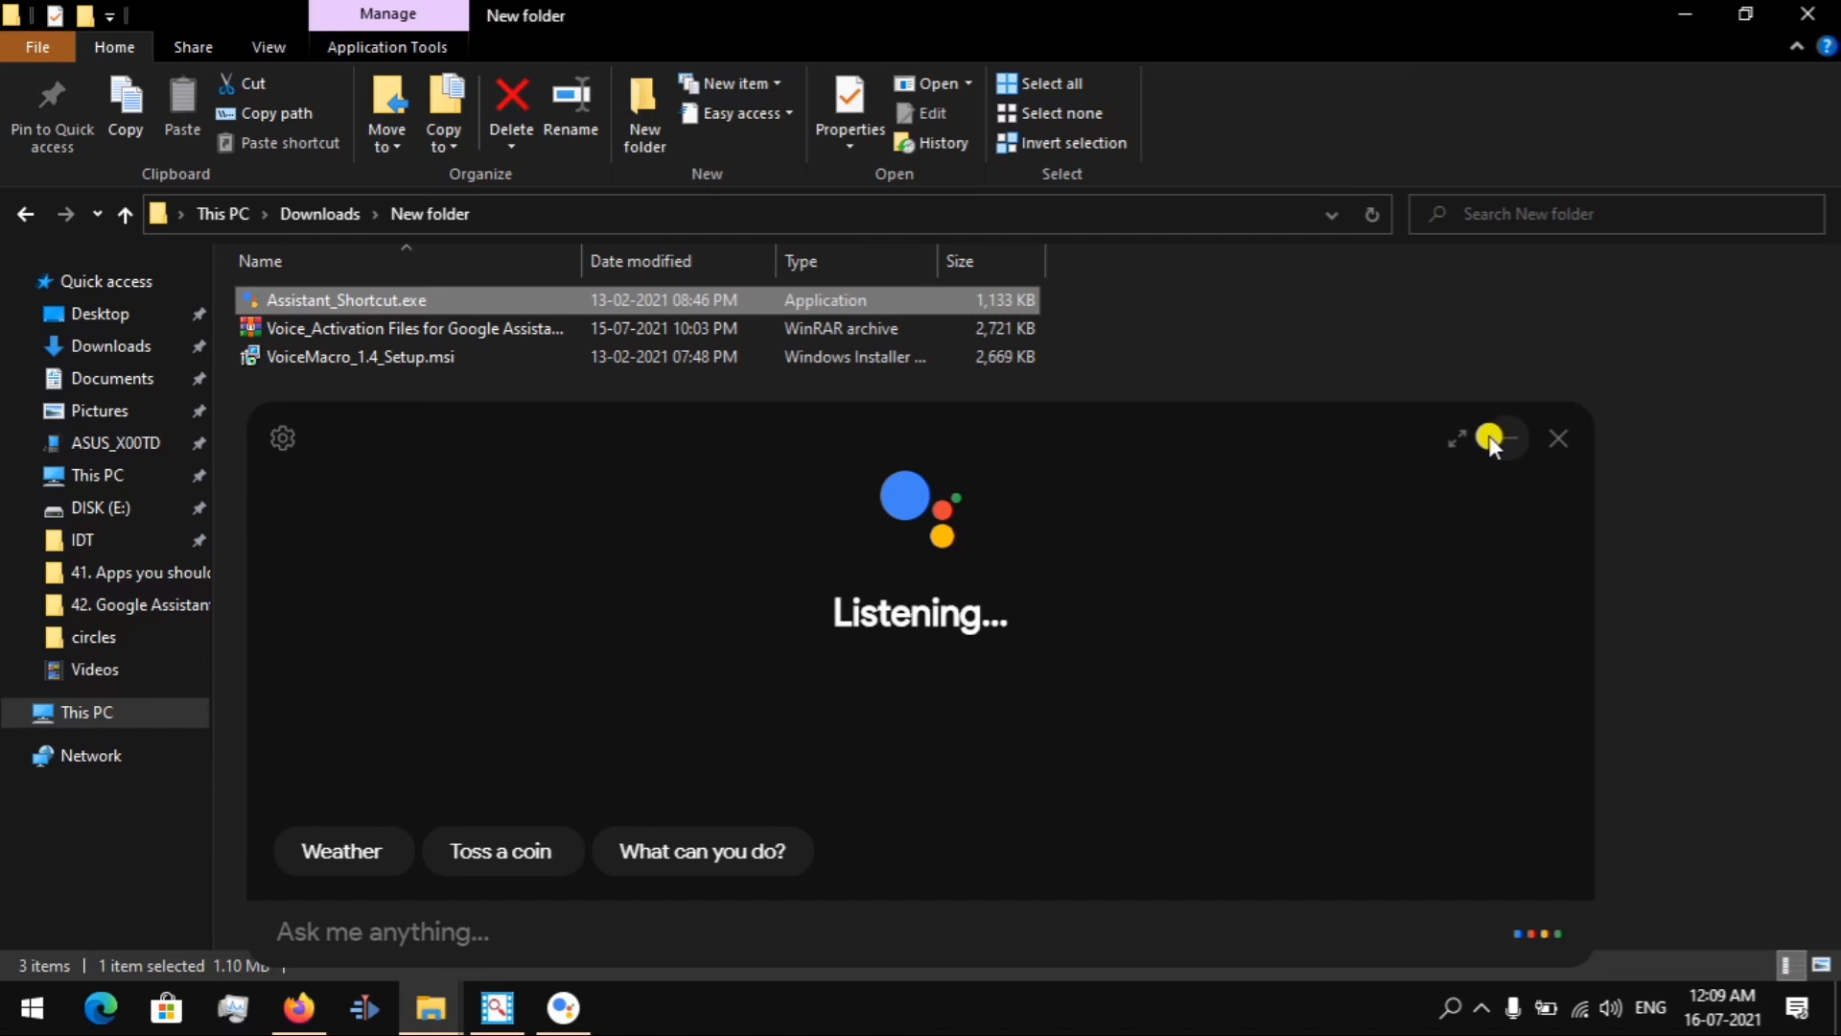
{"action": "left_click", "coordinate": [1518, 450]}
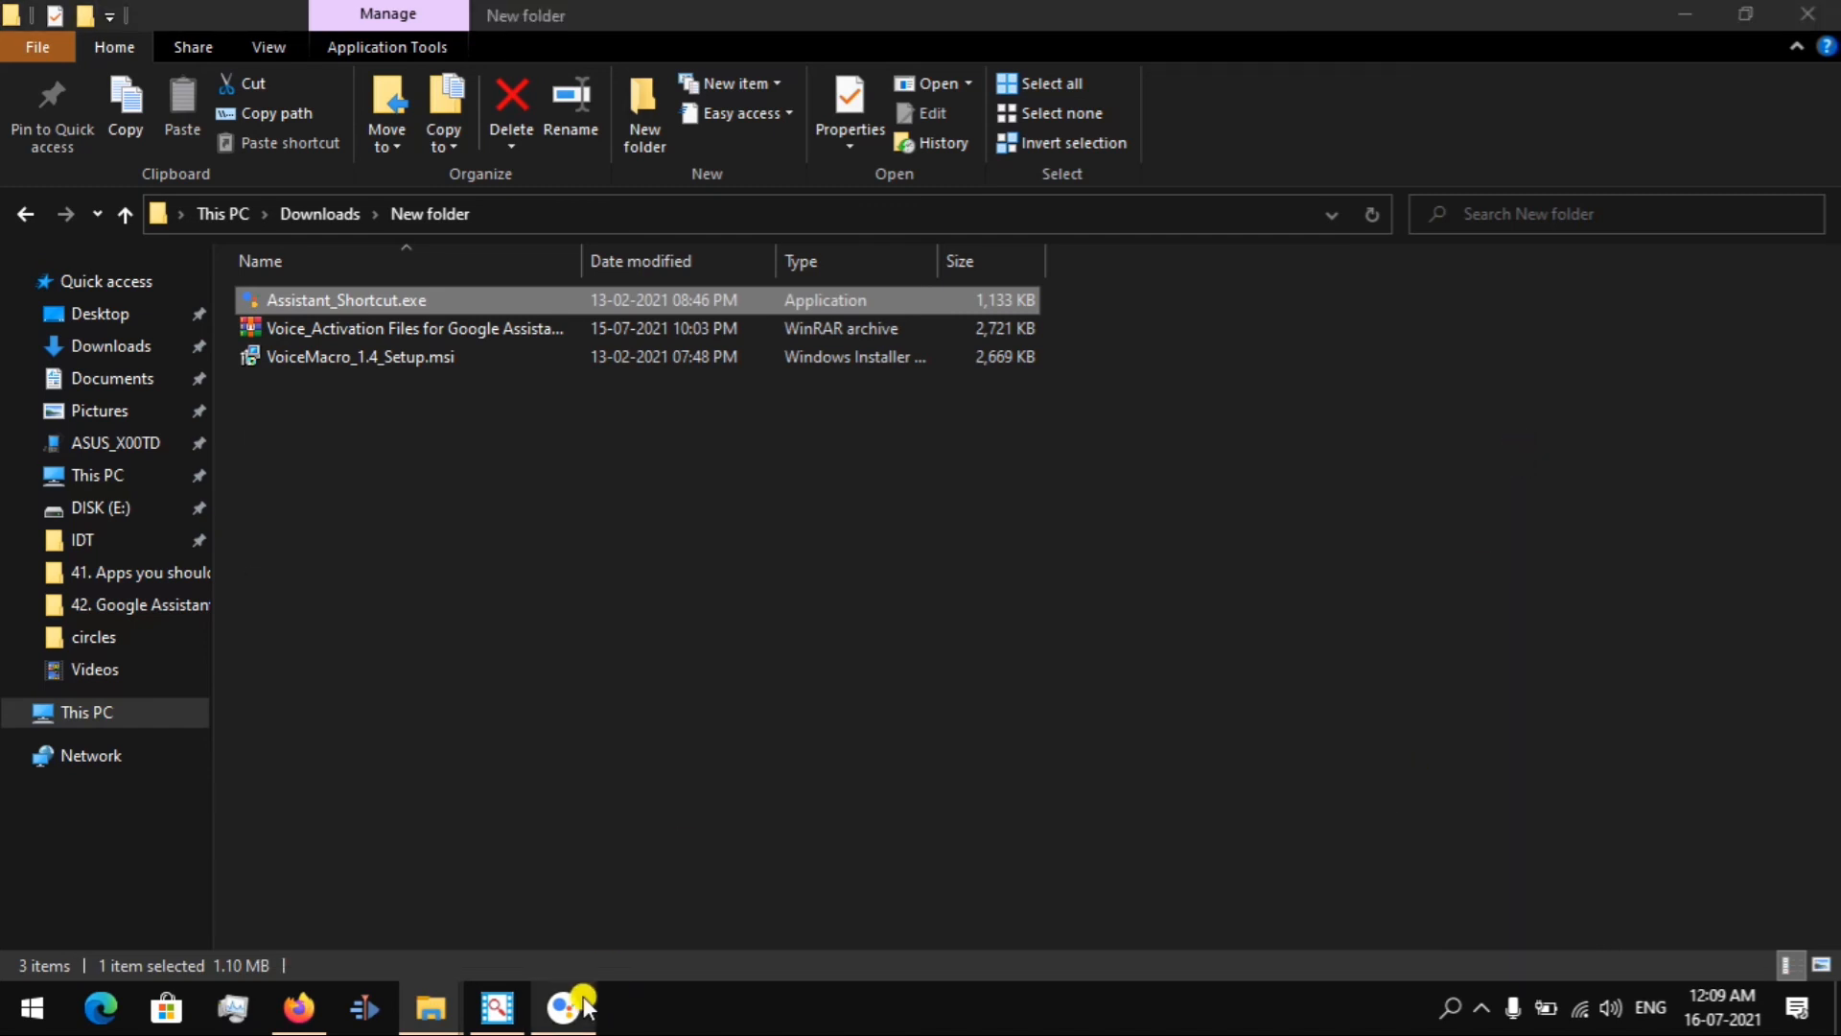
{"action": "left_click", "coordinate": [585, 1006]}
{"action": "left_click", "coordinate": [1556, 436]}
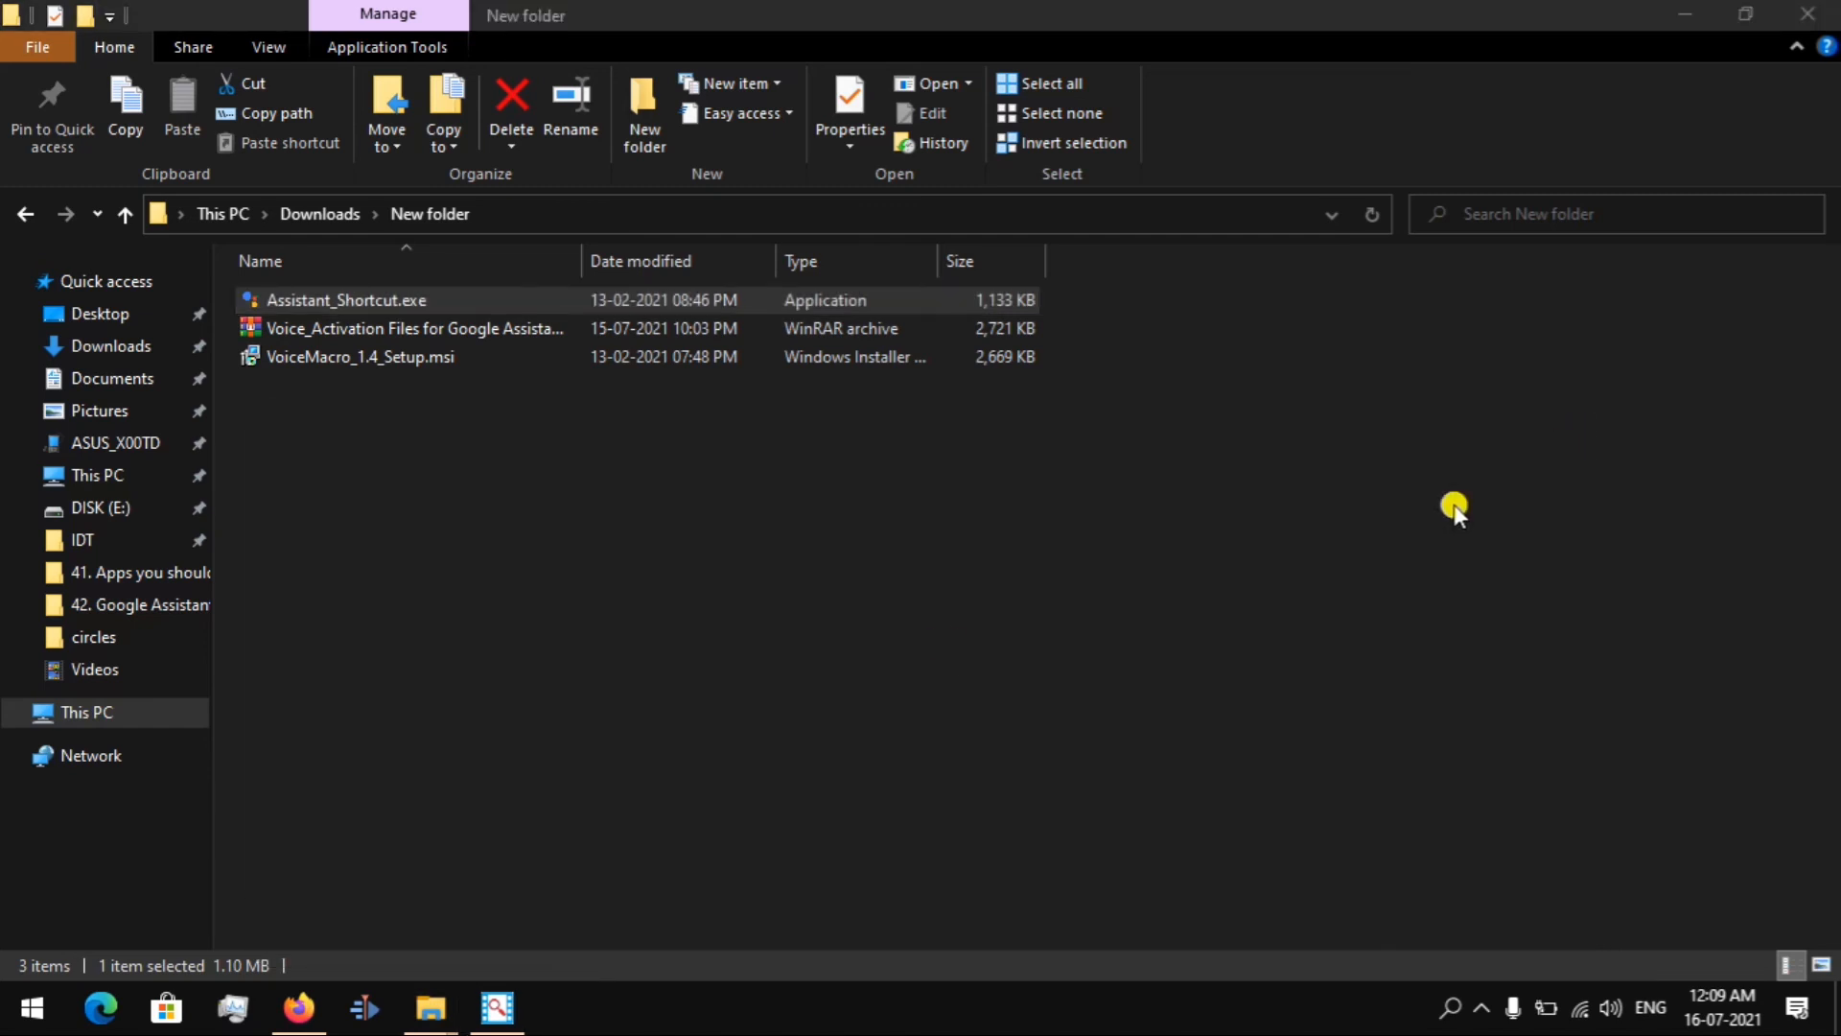
{"action": "left_click", "coordinate": [447, 370]}
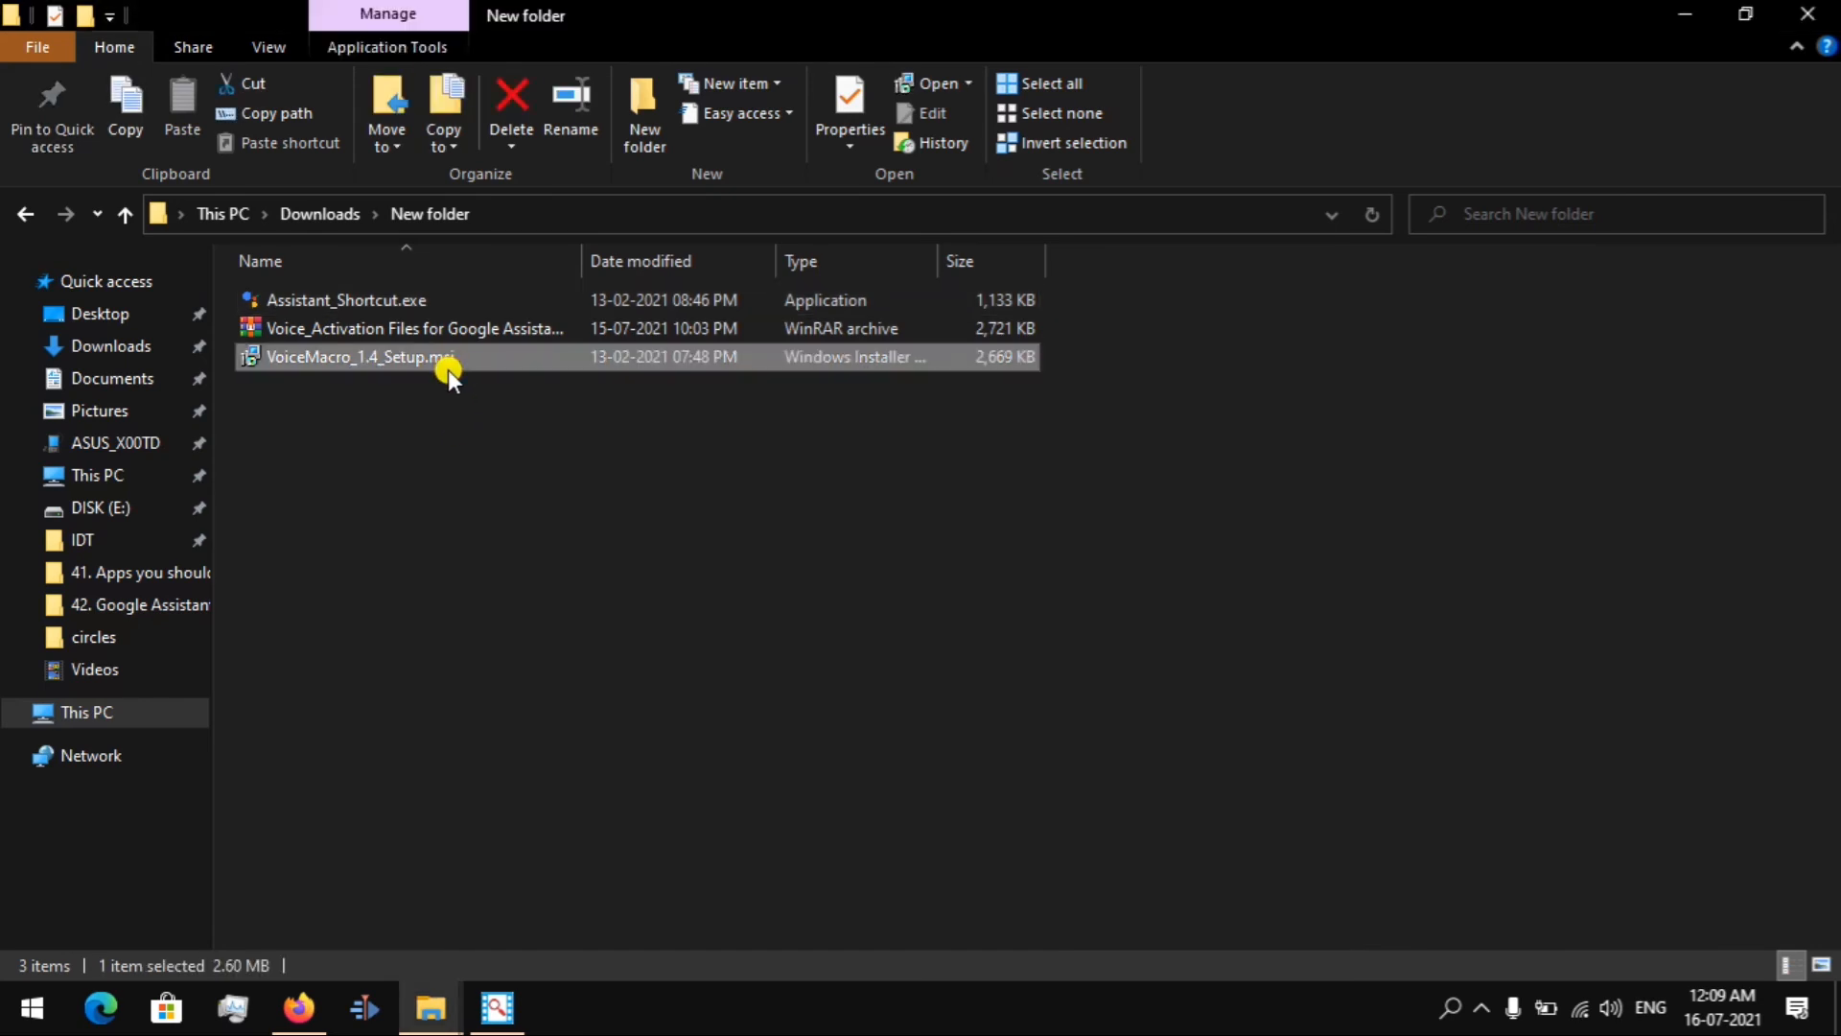
Run VoiceMacro_1.4_Setup.msi and complete the wizard with the default install folder.
{"action": "double_click", "coordinate": [447, 370]}
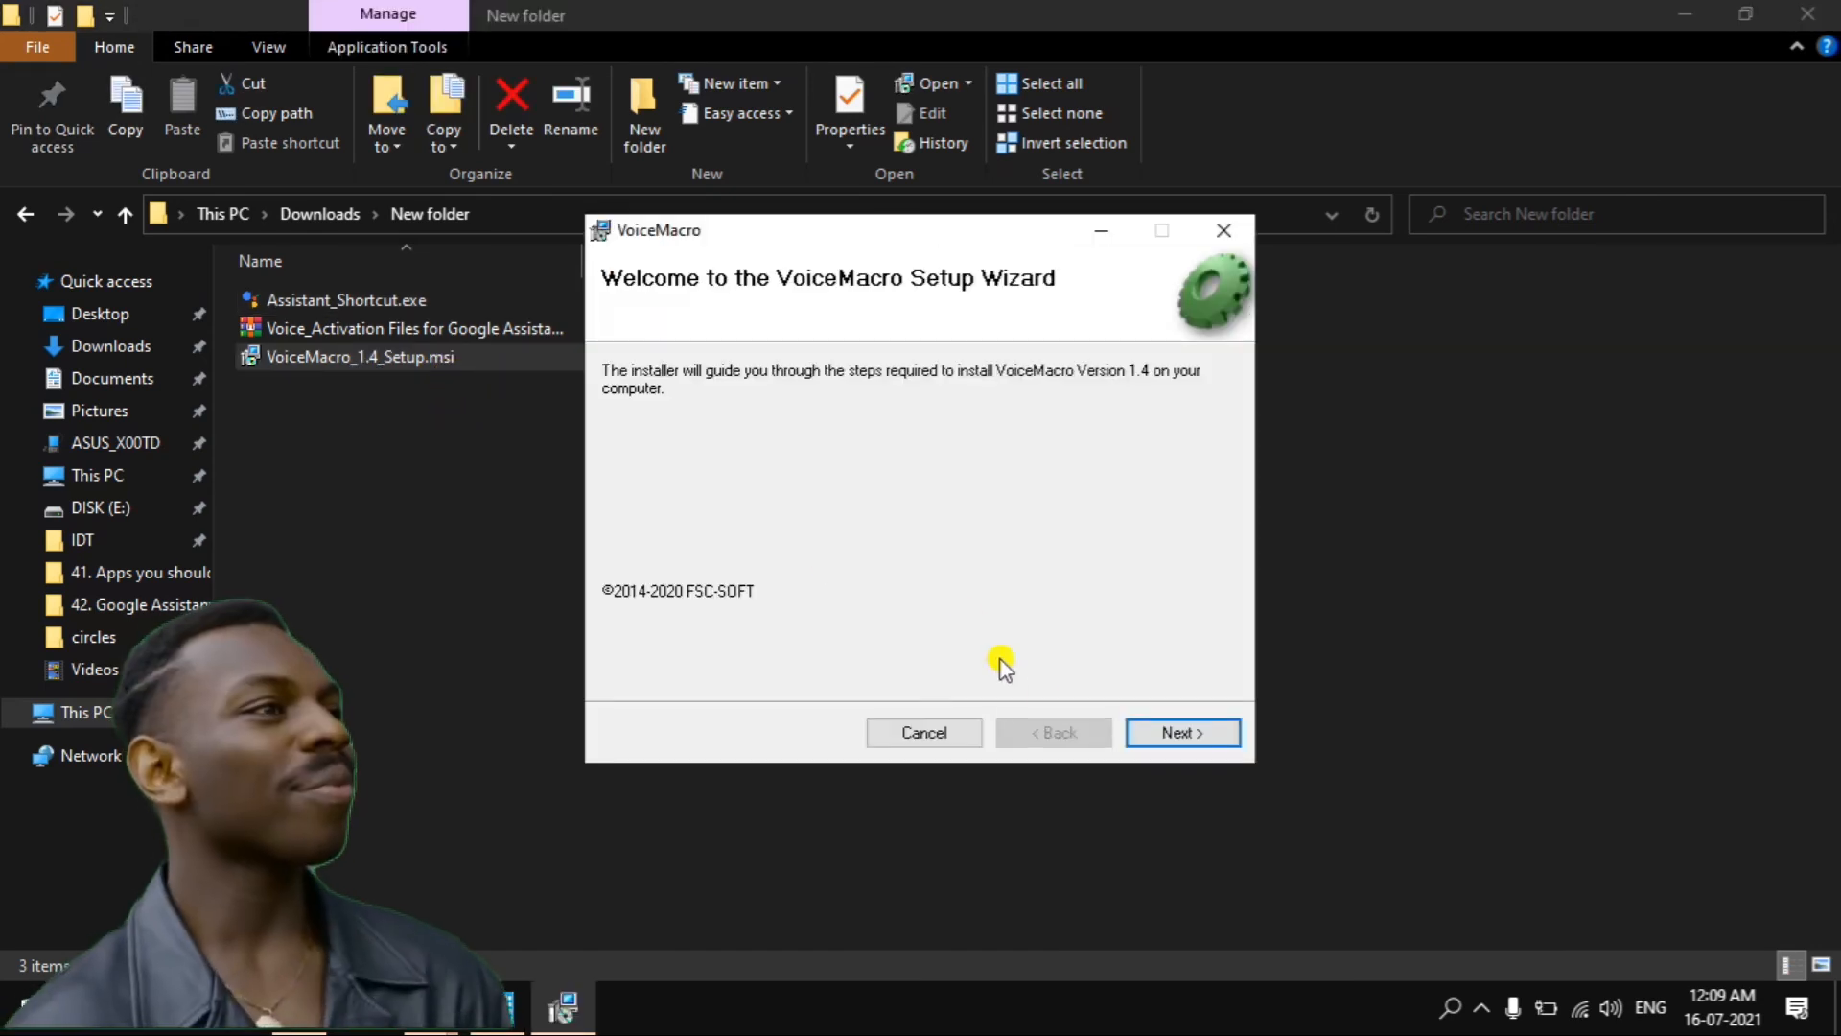
{"action": "left_click", "coordinate": [1155, 734]}
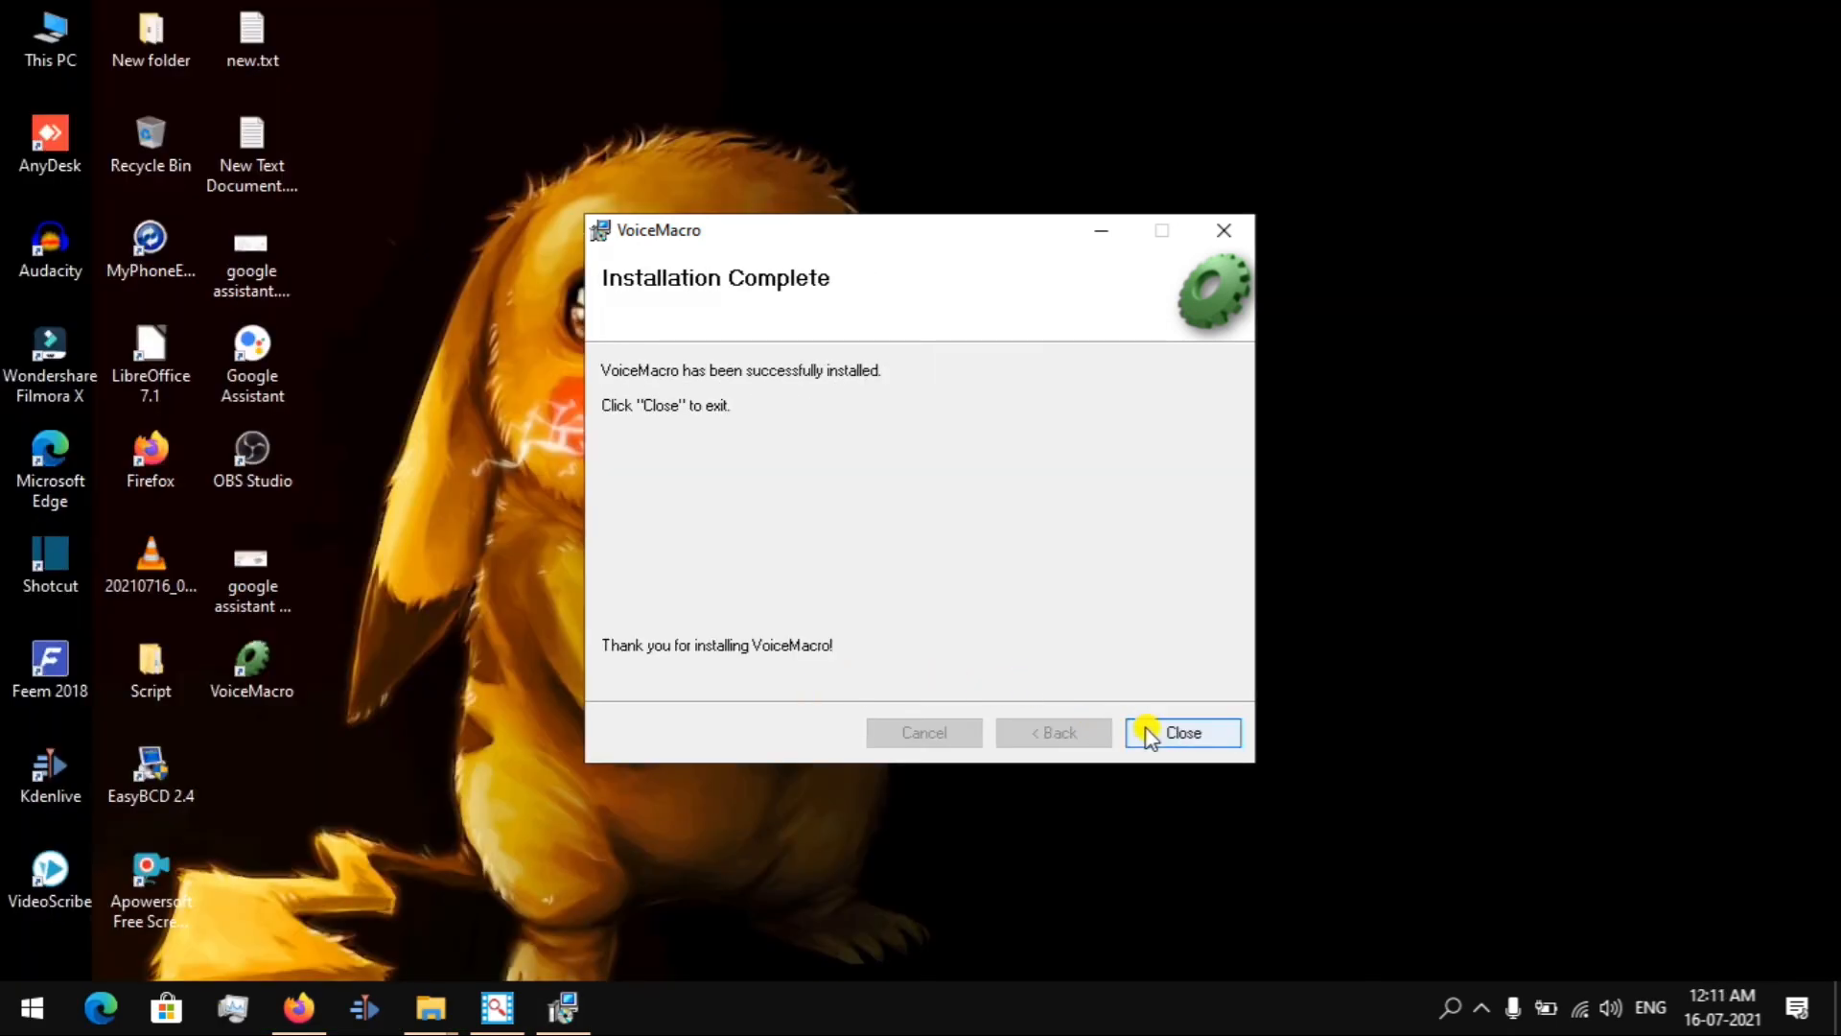
{"action": "left_click", "coordinate": [1181, 733]}
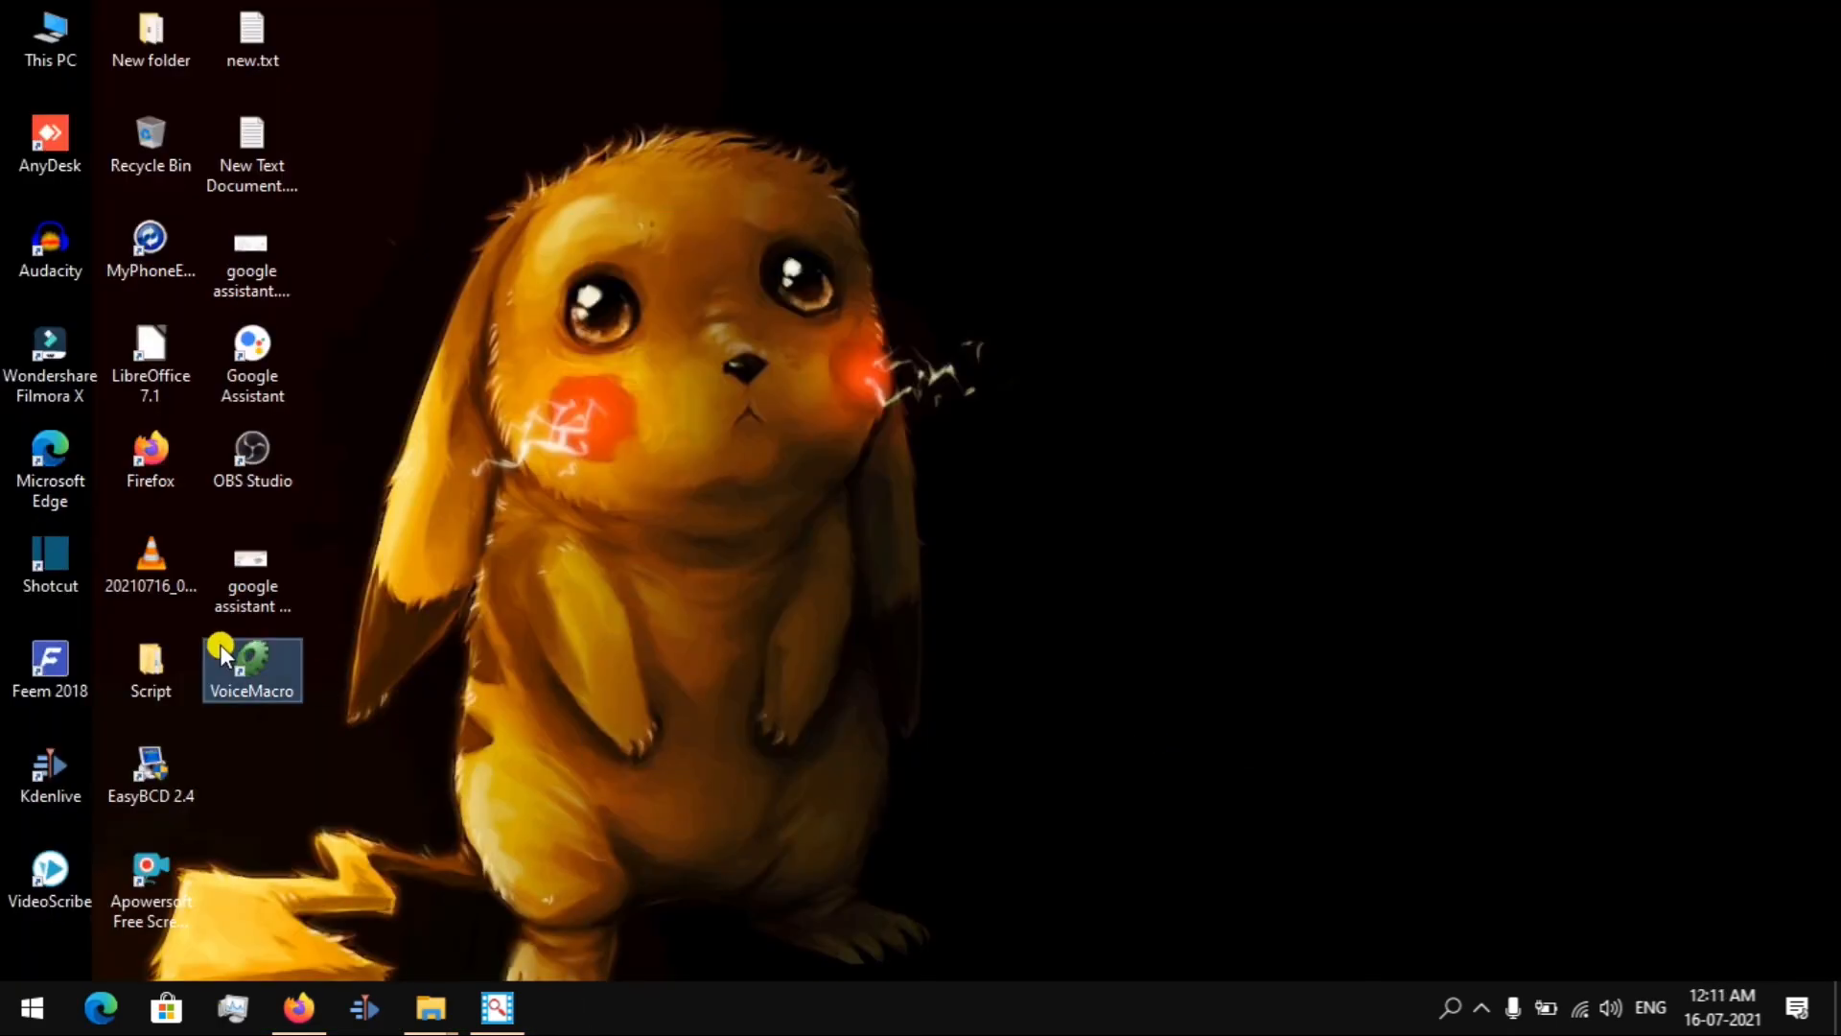
Launch VoiceMacro, decline the demo profile, and add a profile named GoogleAssistant.
{"action": "double_click", "coordinate": [274, 688]}
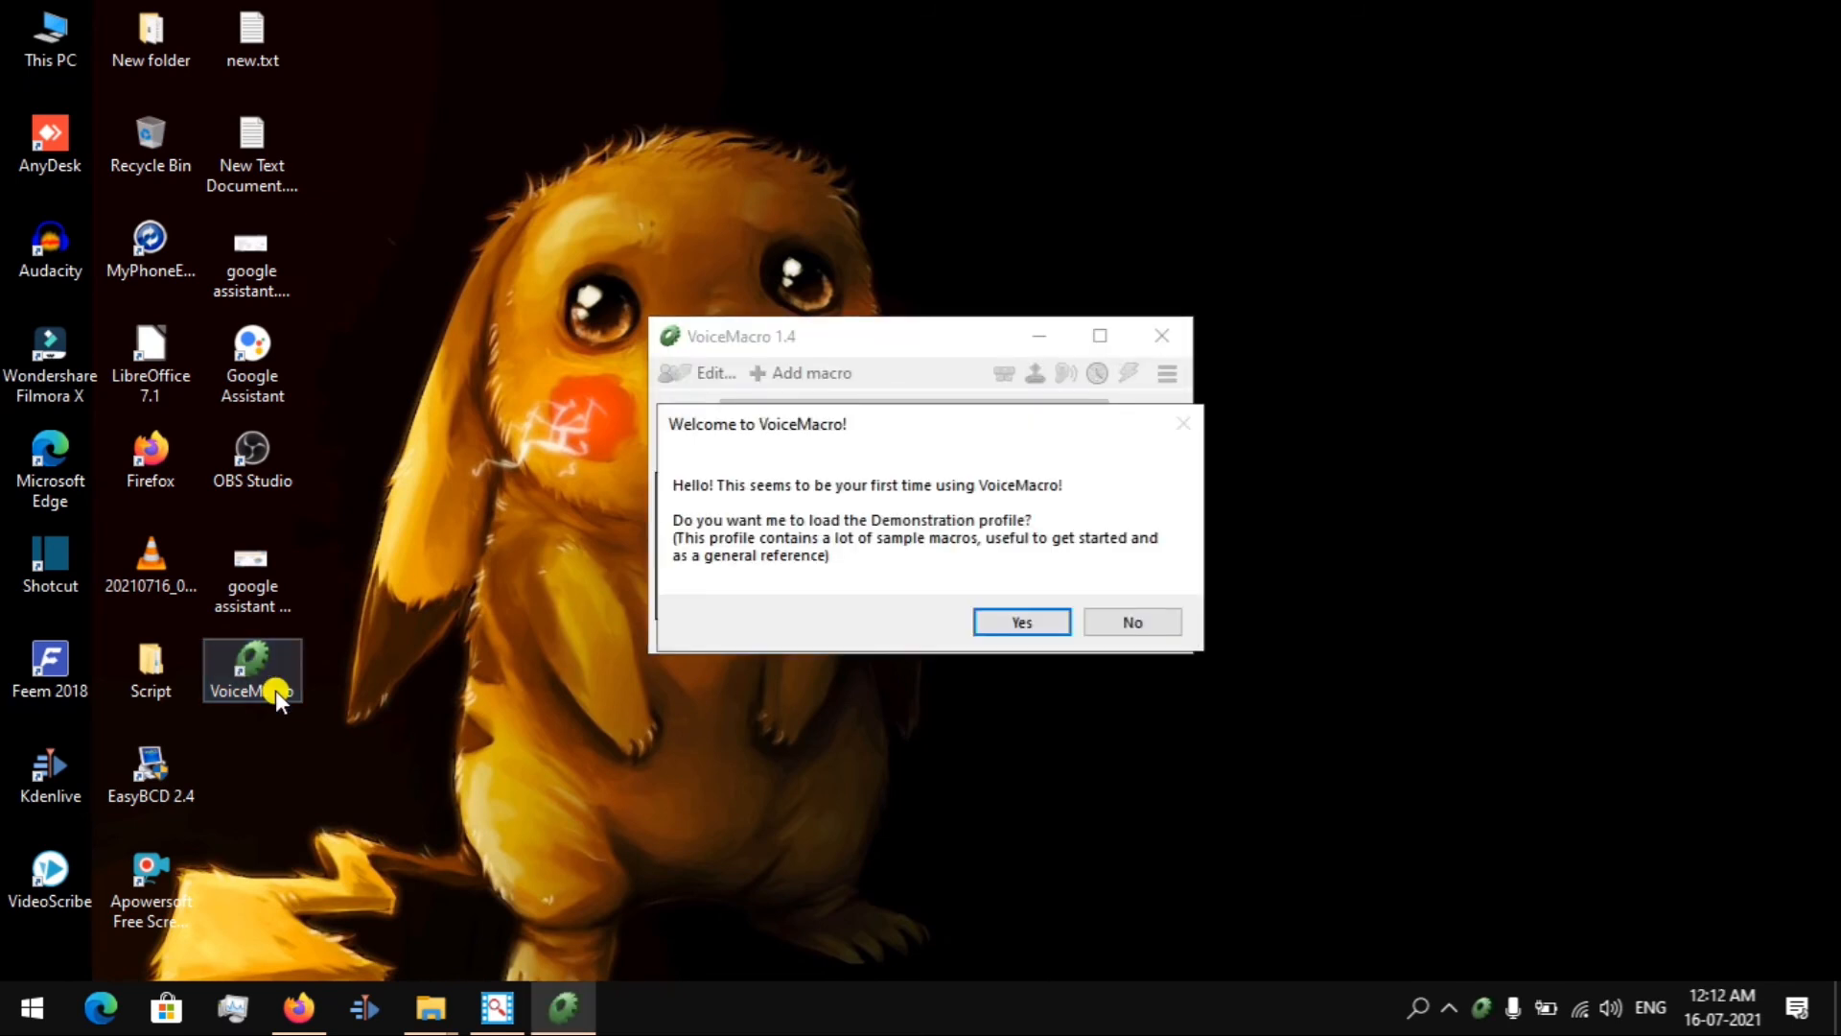
{"action": "left_click", "coordinate": [1127, 617]}
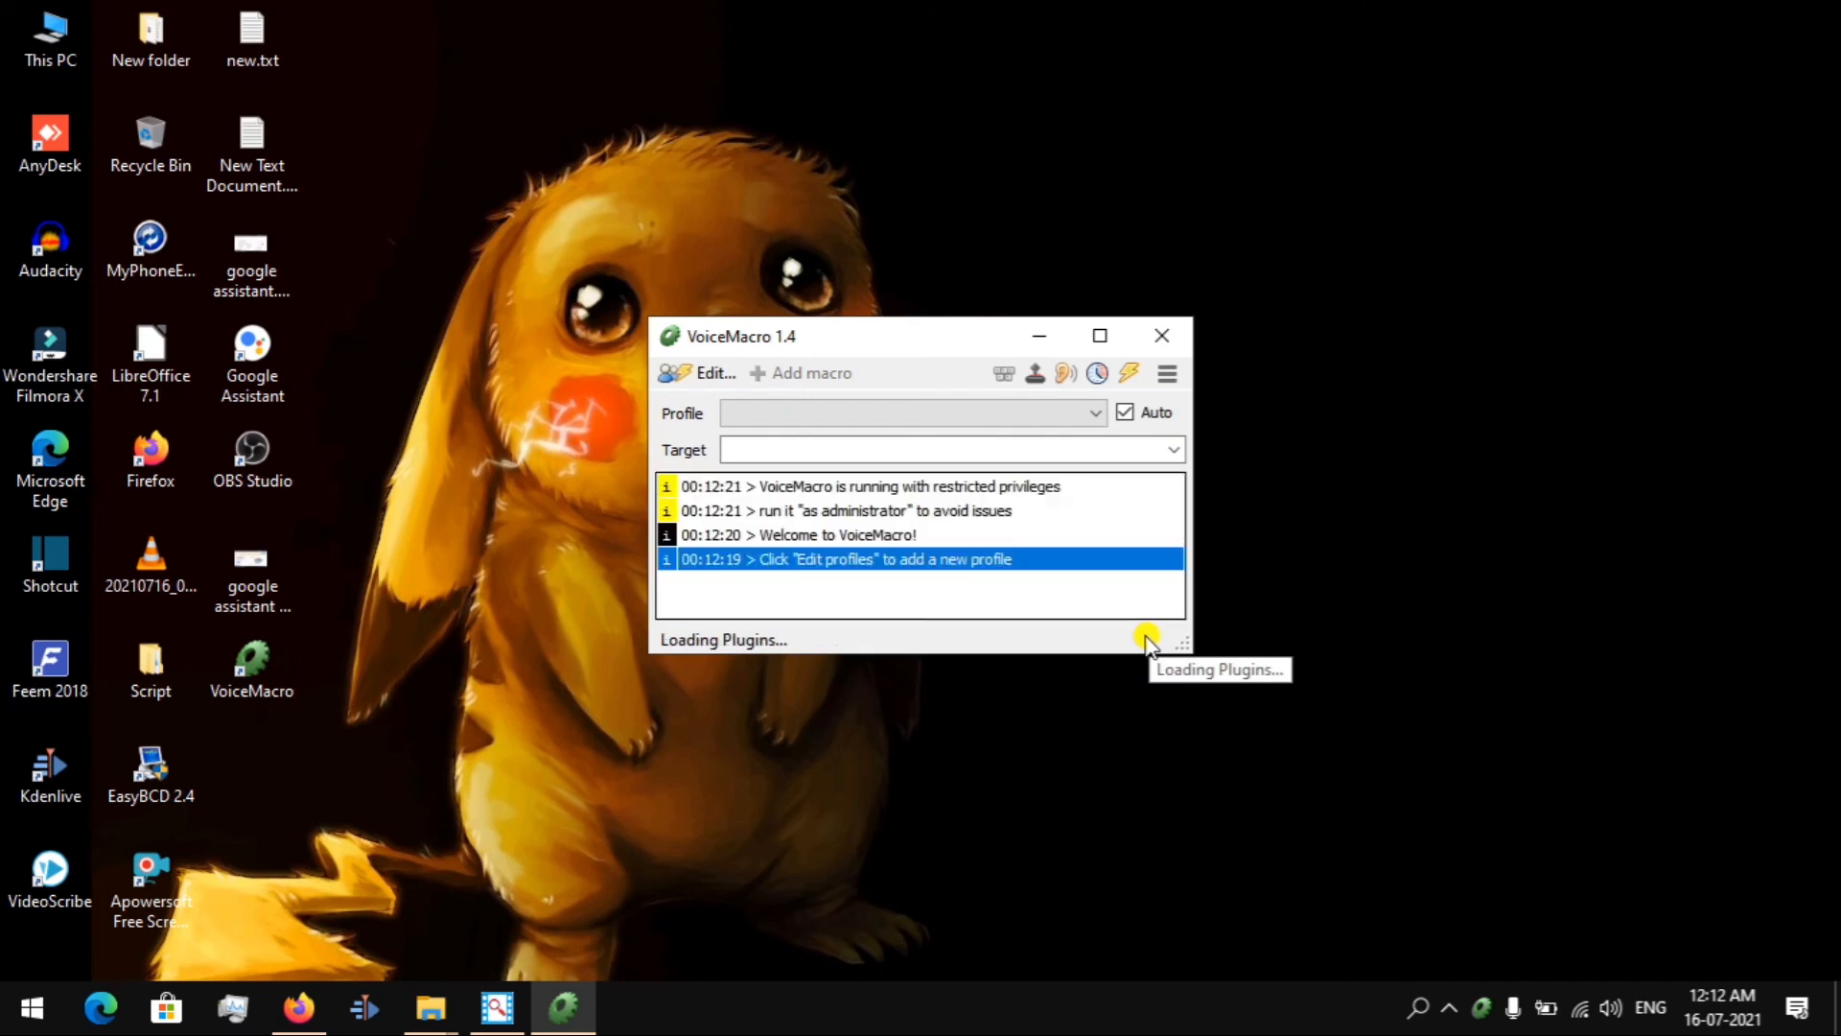
{"action": "left_click", "coordinate": [711, 374]}
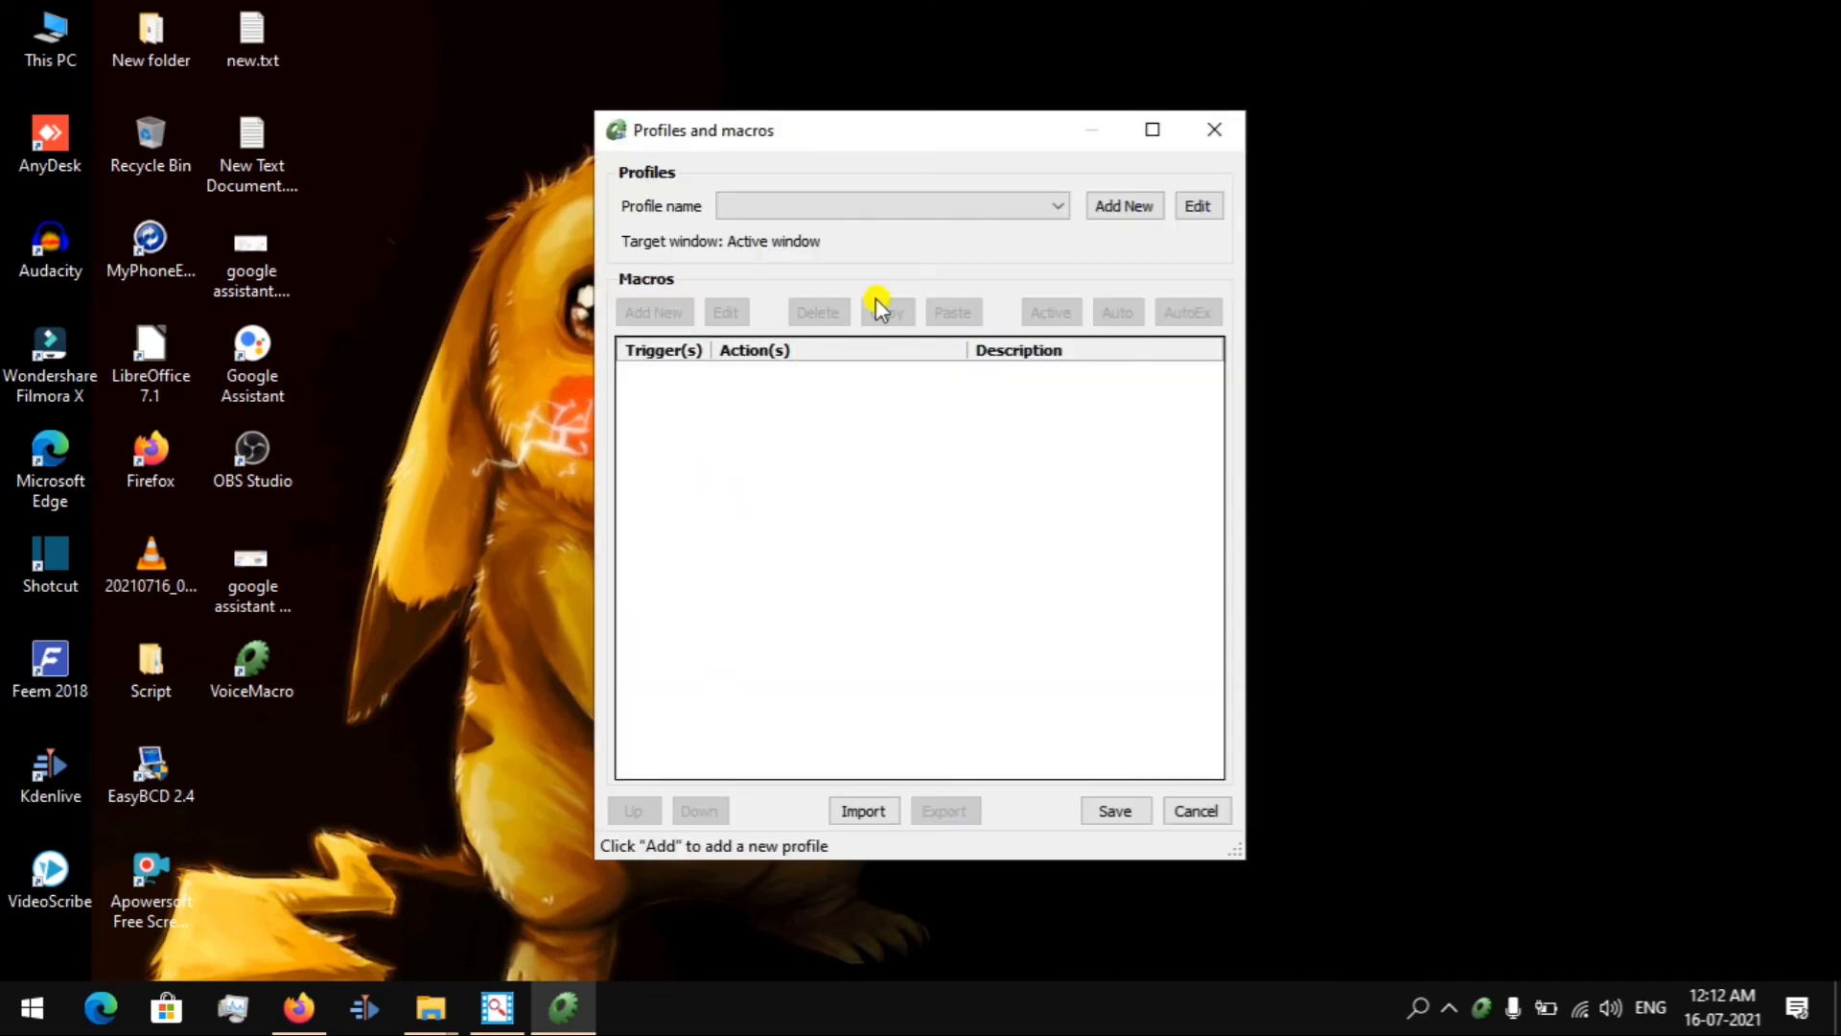
{"action": "left_click", "coordinate": [1124, 206]}
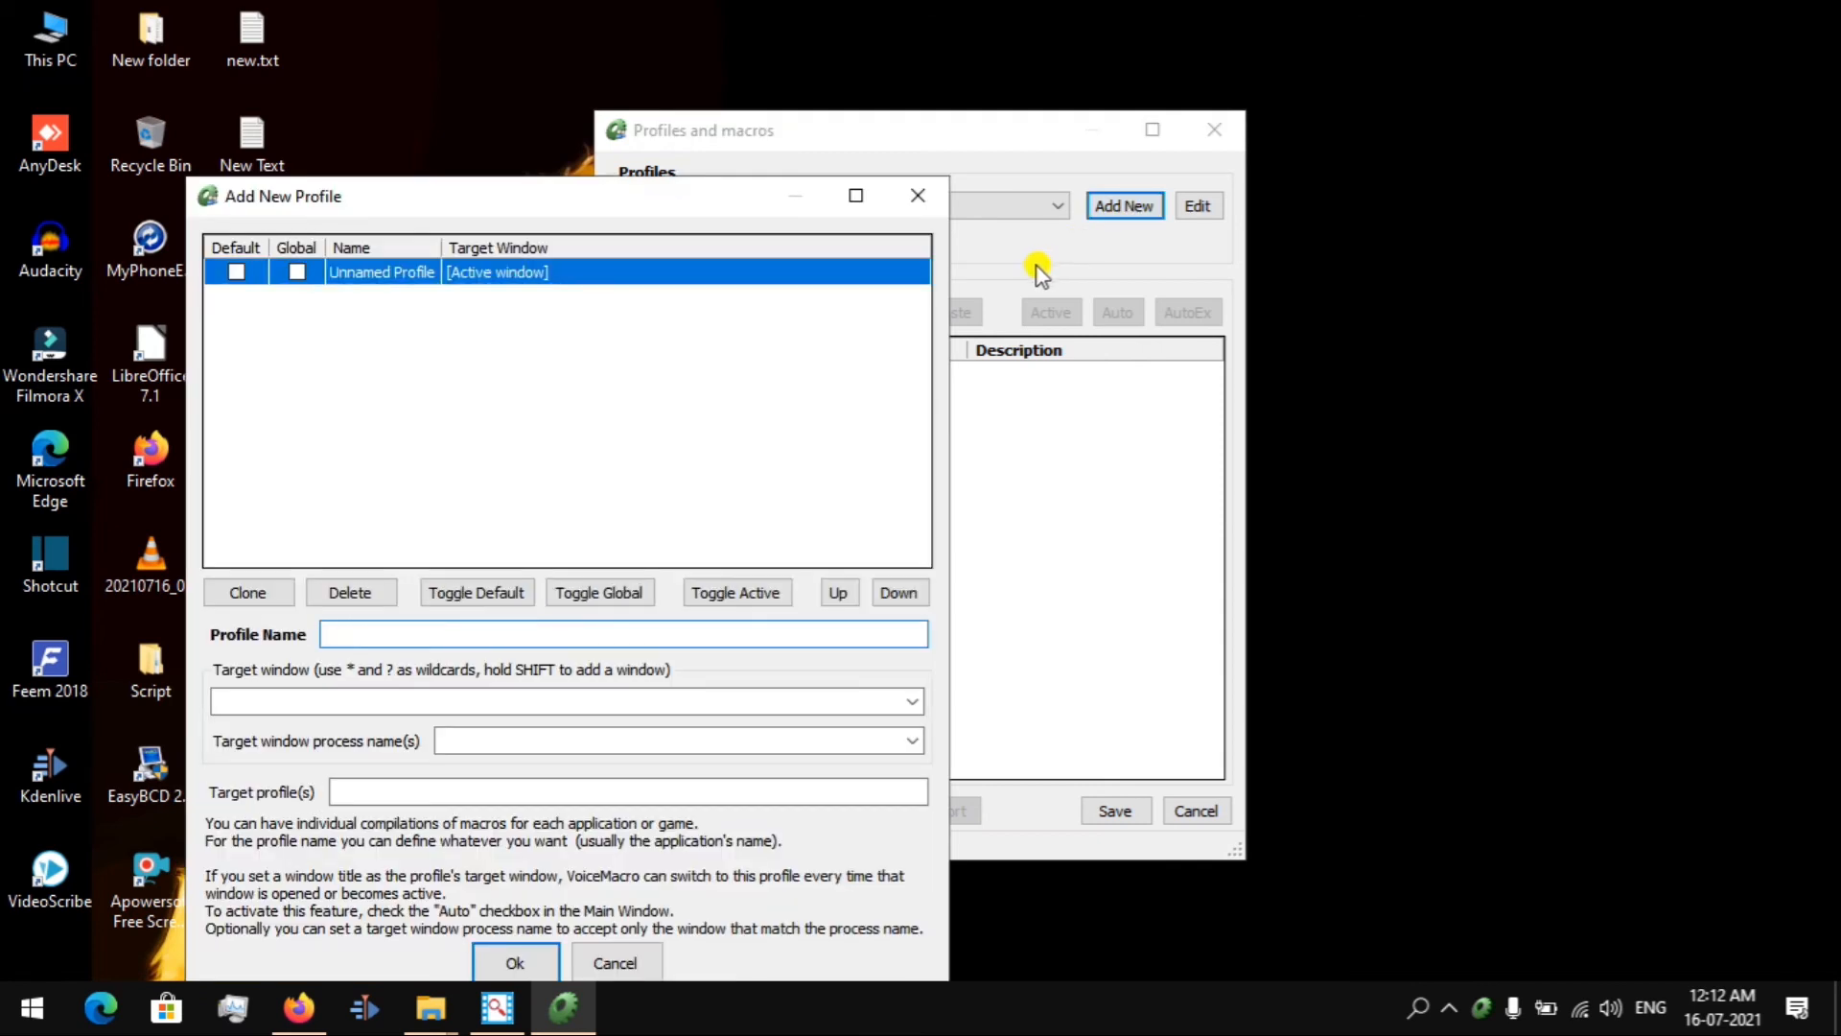
{"action": "left_click", "coordinate": [374, 634]}
{"action": "type", "text": "GoogleAssistant"}
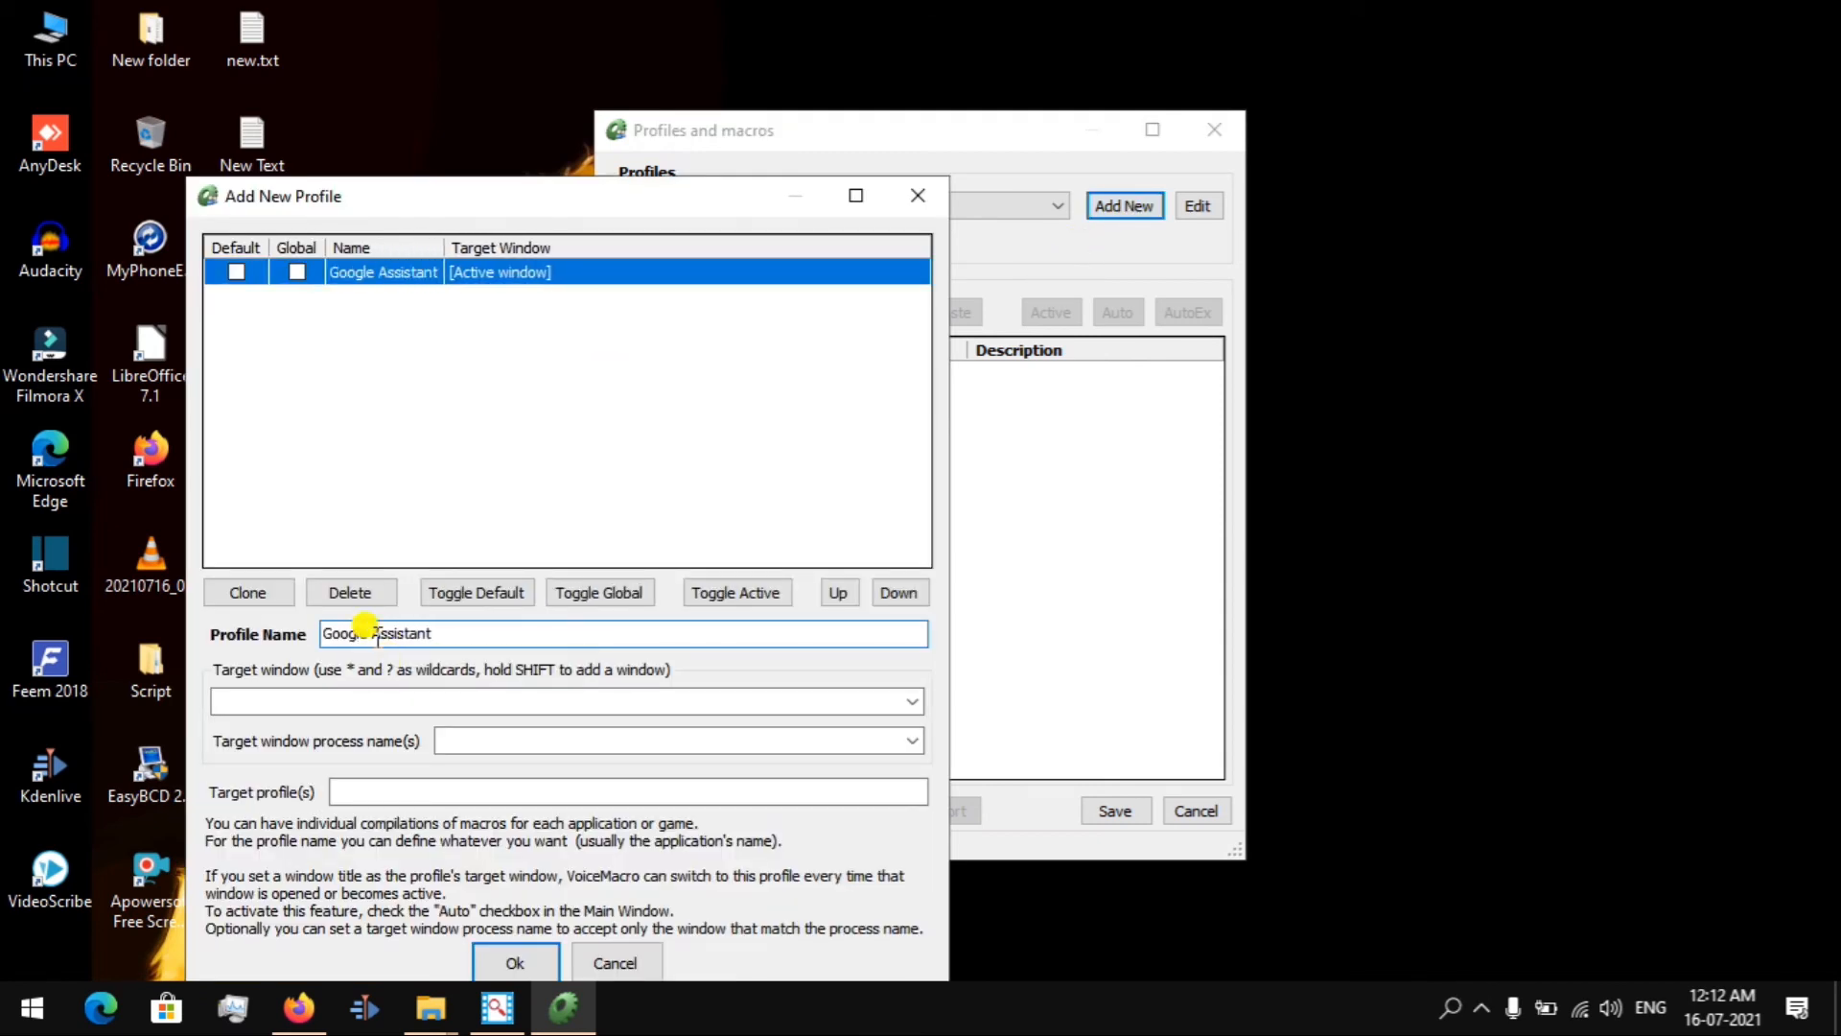
{"action": "left_click", "coordinate": [517, 966]}
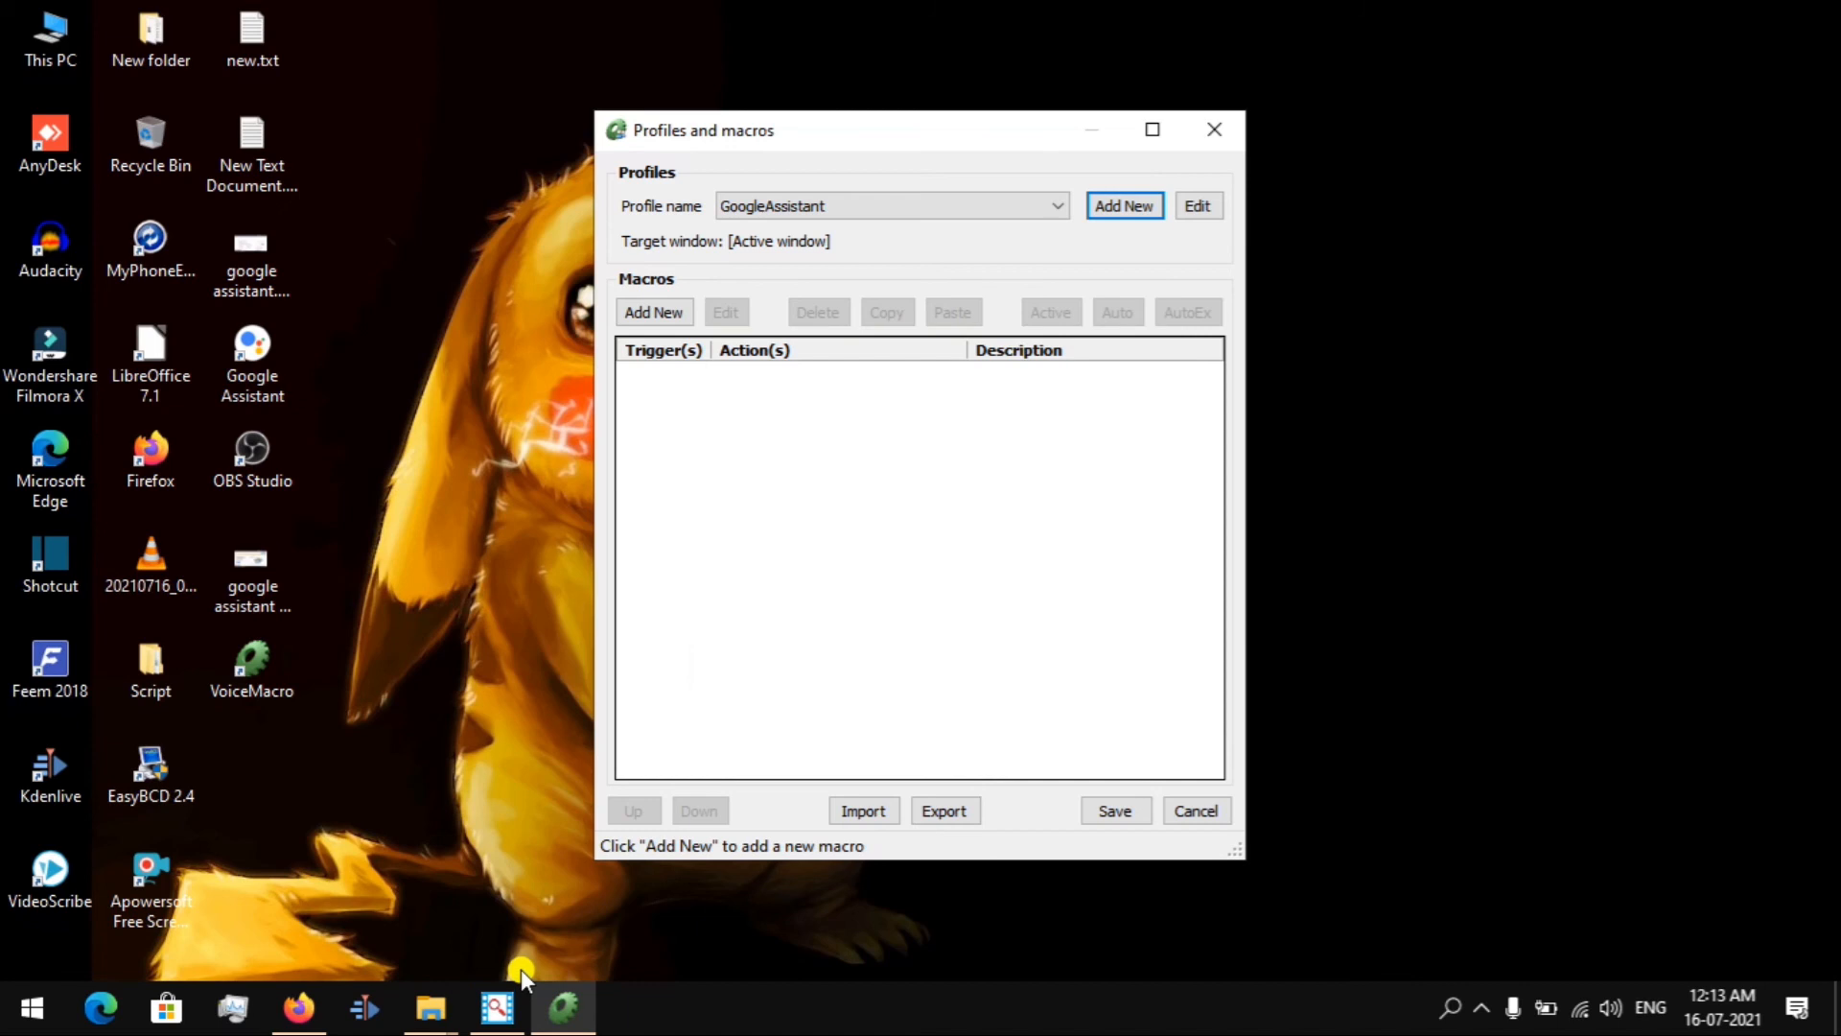
Add a macro with voice command 'Assistant' whose Execute/open a file action opens Assistant_Shortcut.exe.
{"action": "left_click", "coordinate": [660, 315]}
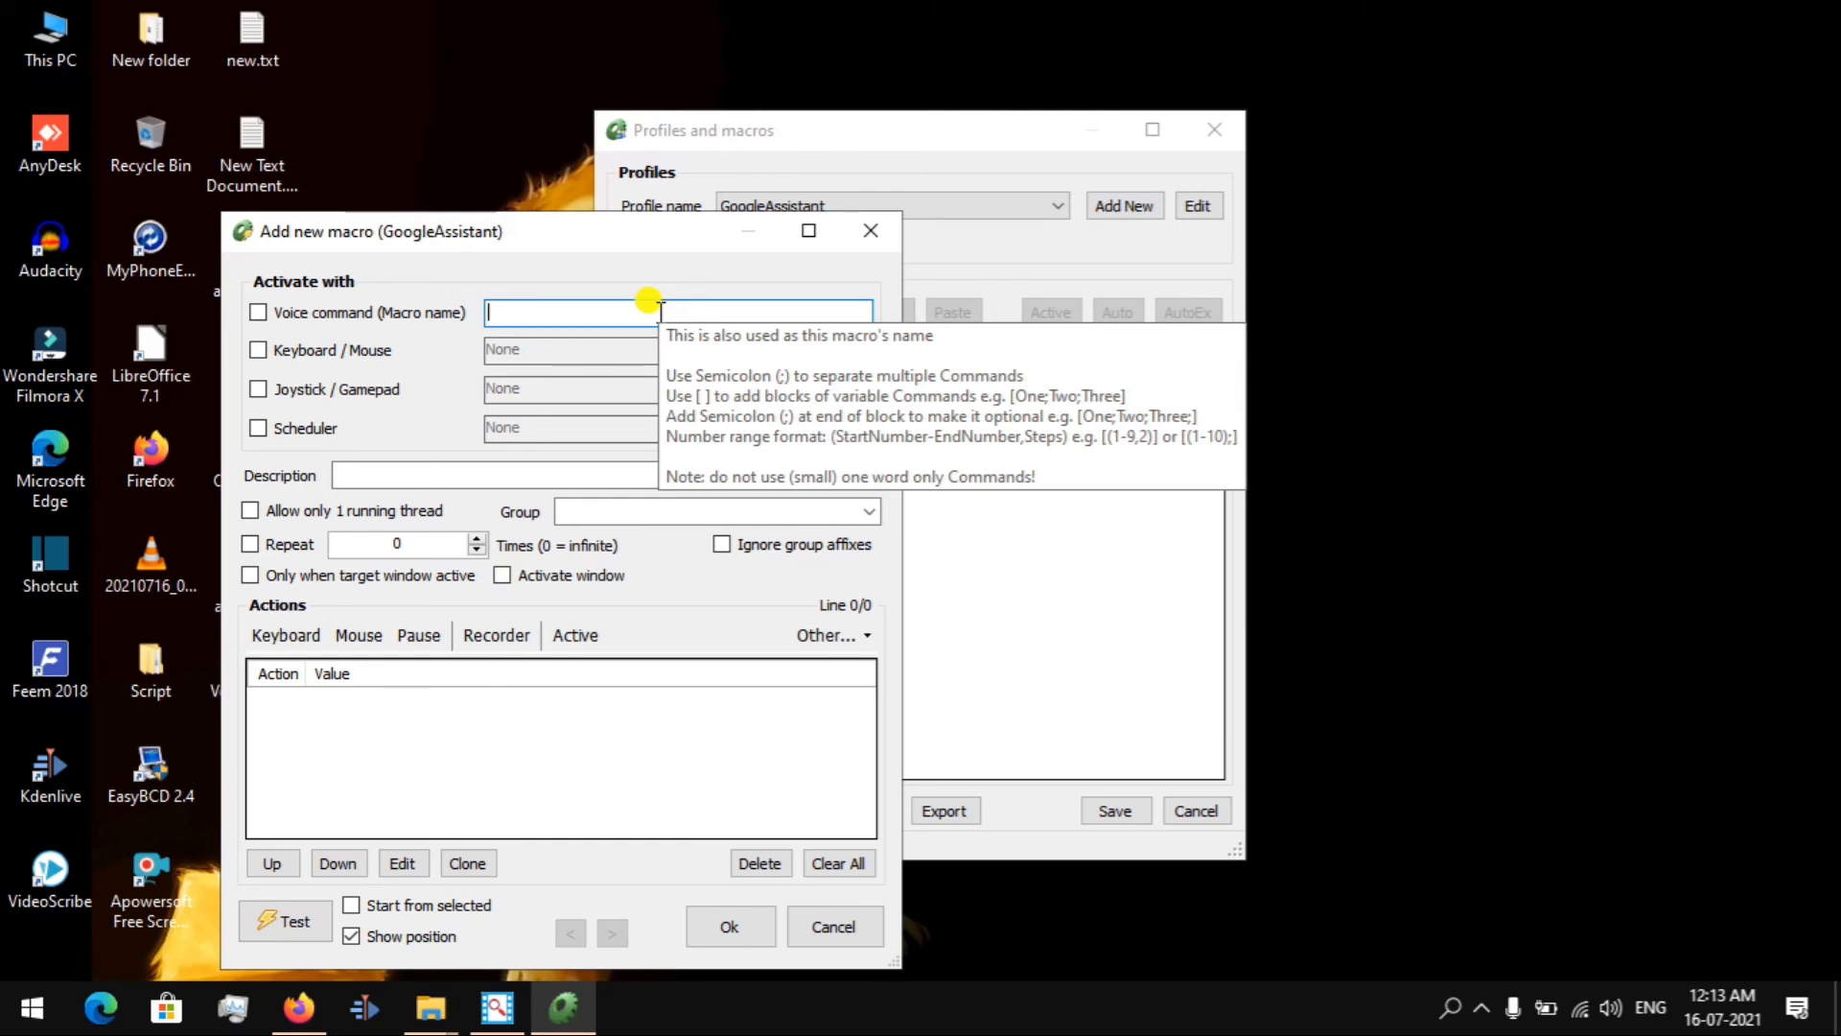
{"action": "type", "text": "Assistant"}
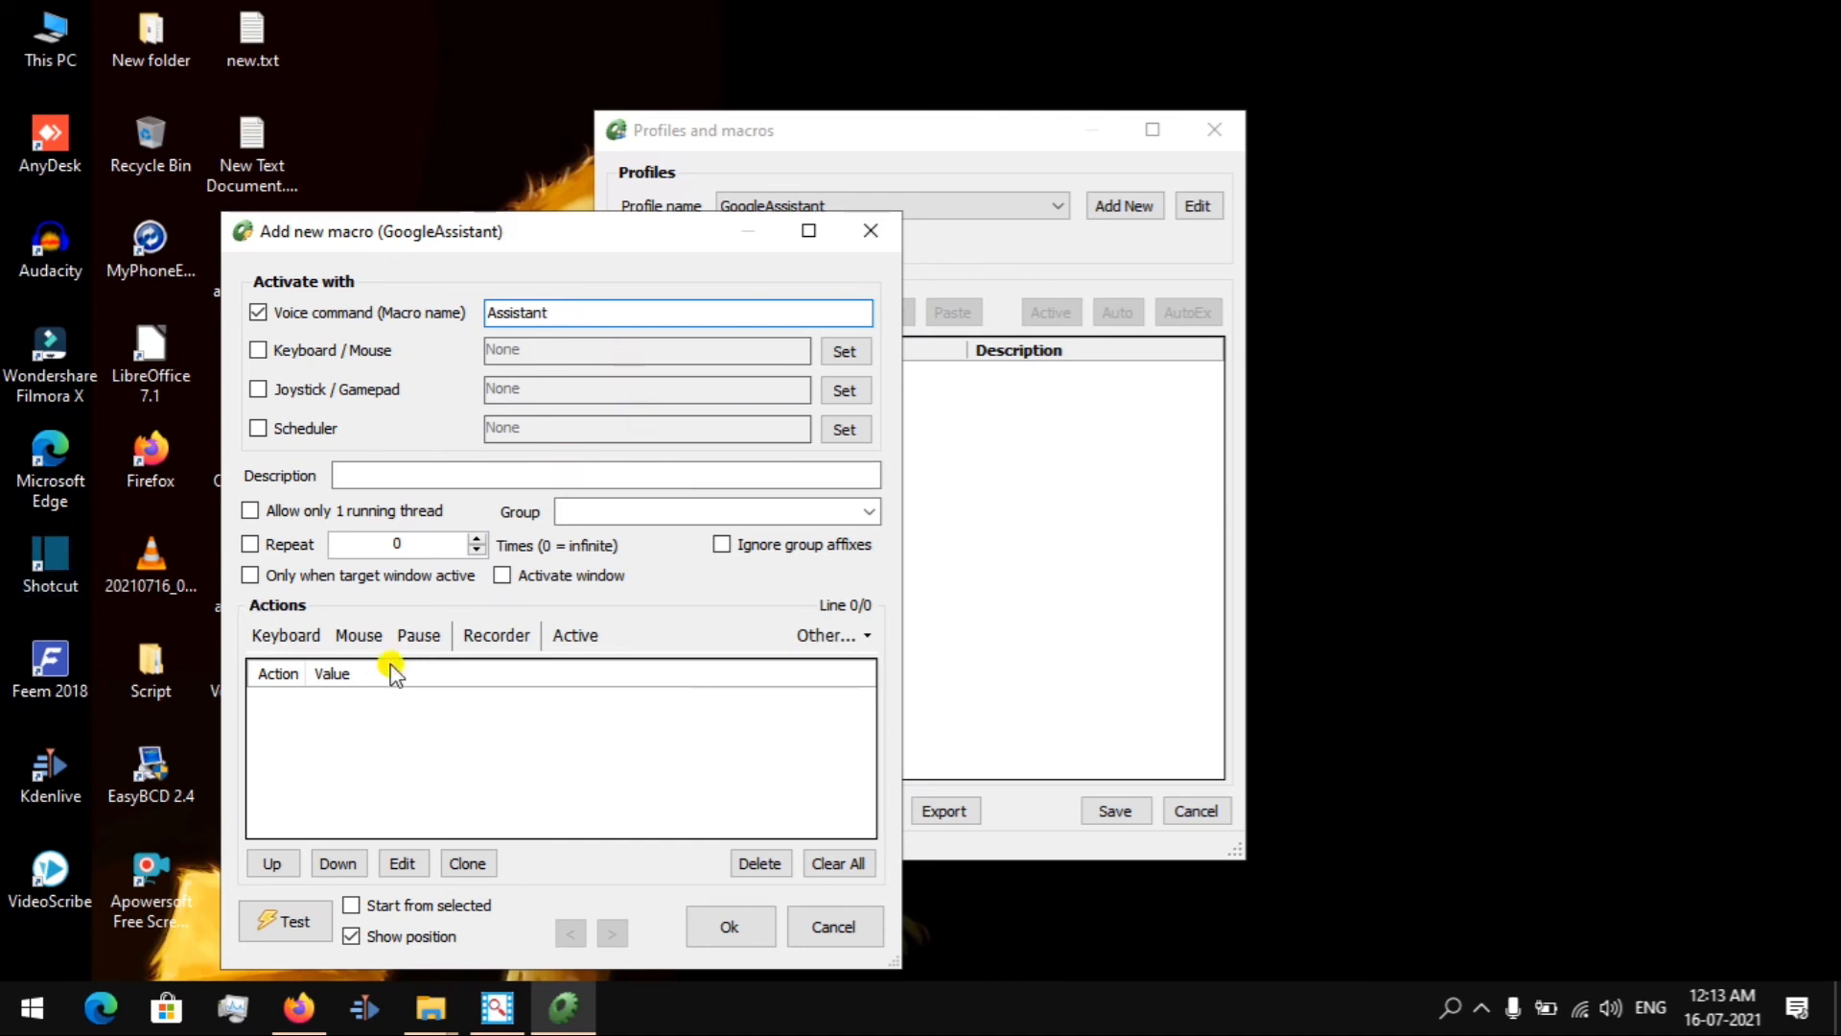
{"action": "left_click", "coordinate": [860, 649]}
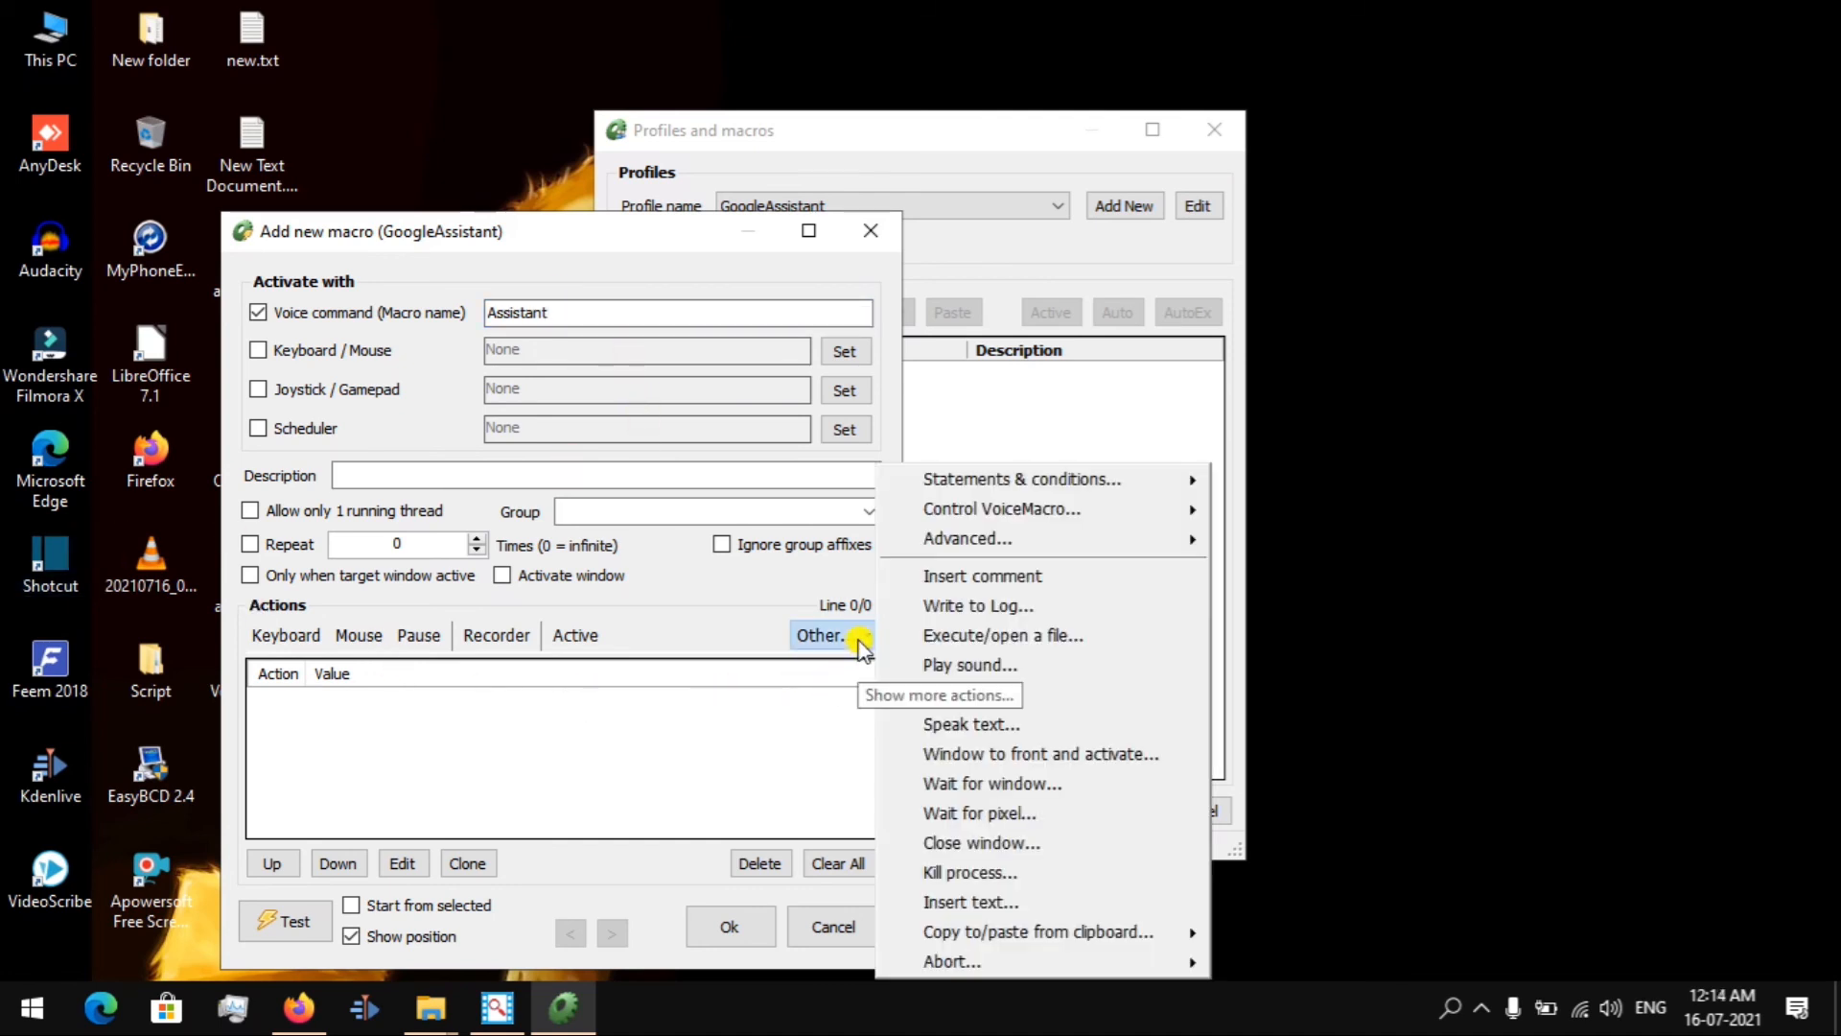
{"action": "left_click", "coordinate": [928, 637]}
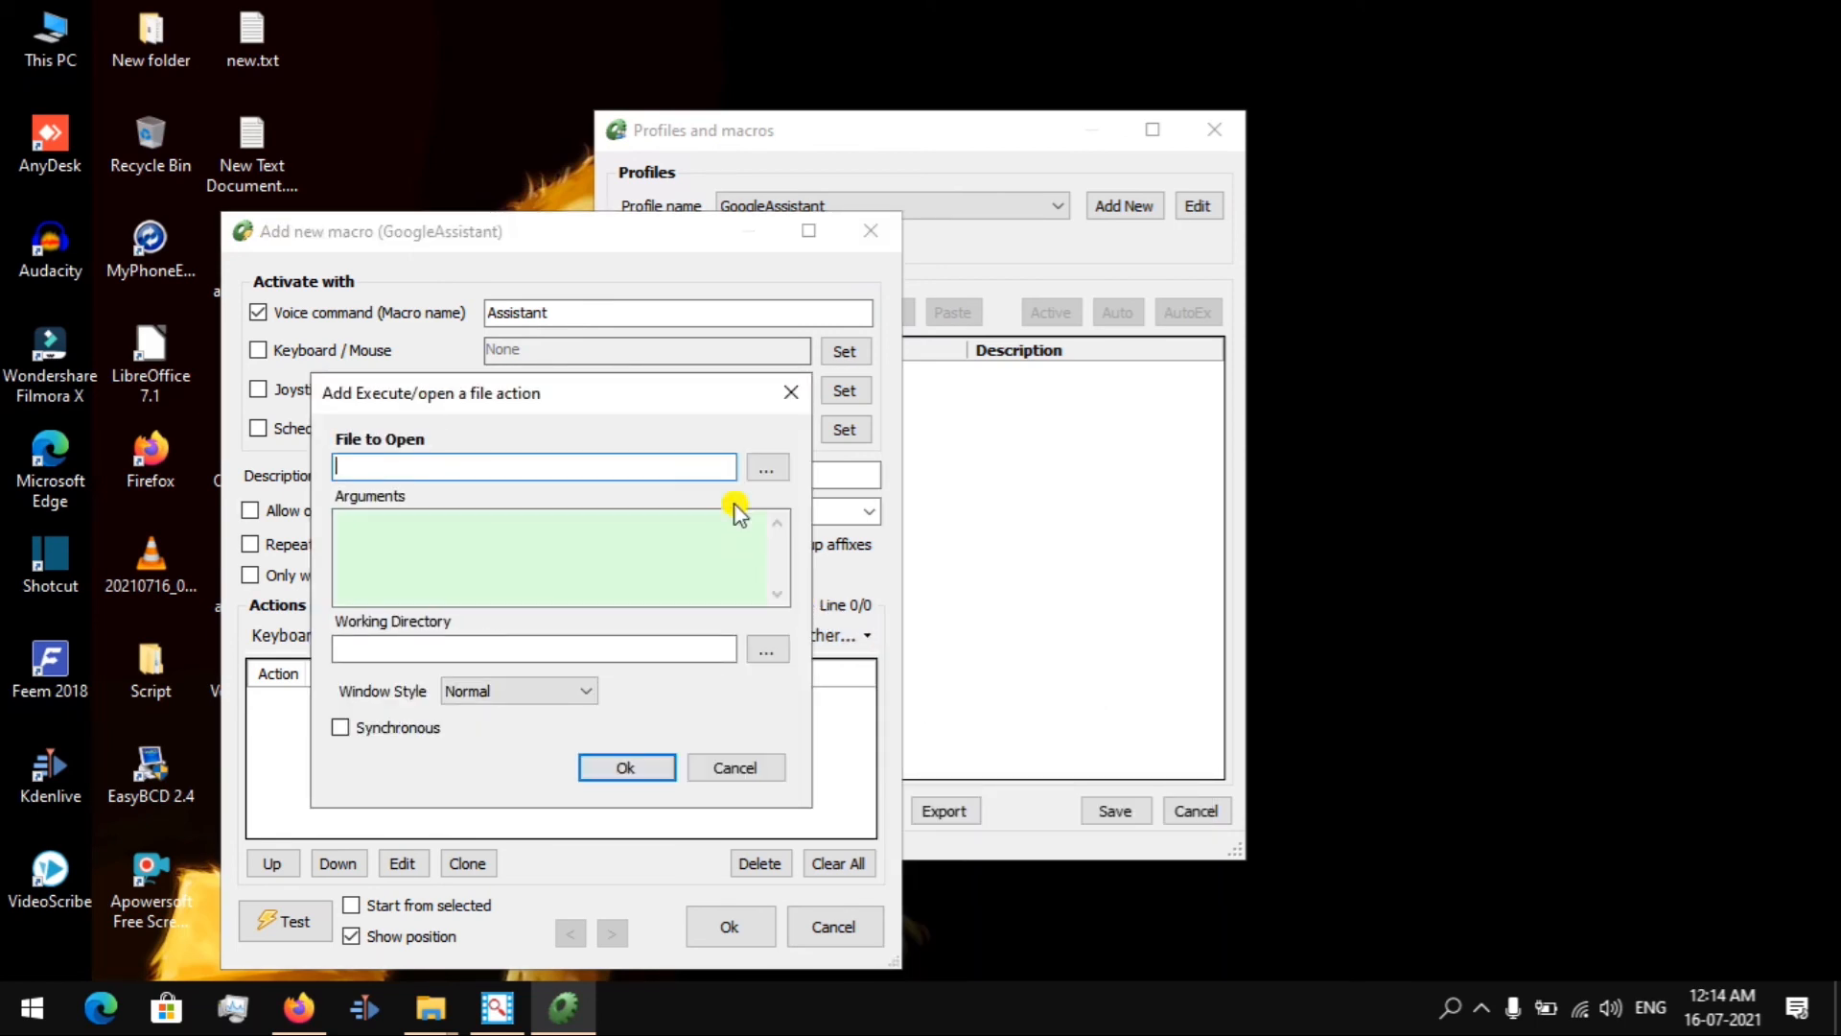
{"action": "left_click", "coordinate": [766, 467]}
{"action": "left_click", "coordinate": [1002, 882]}
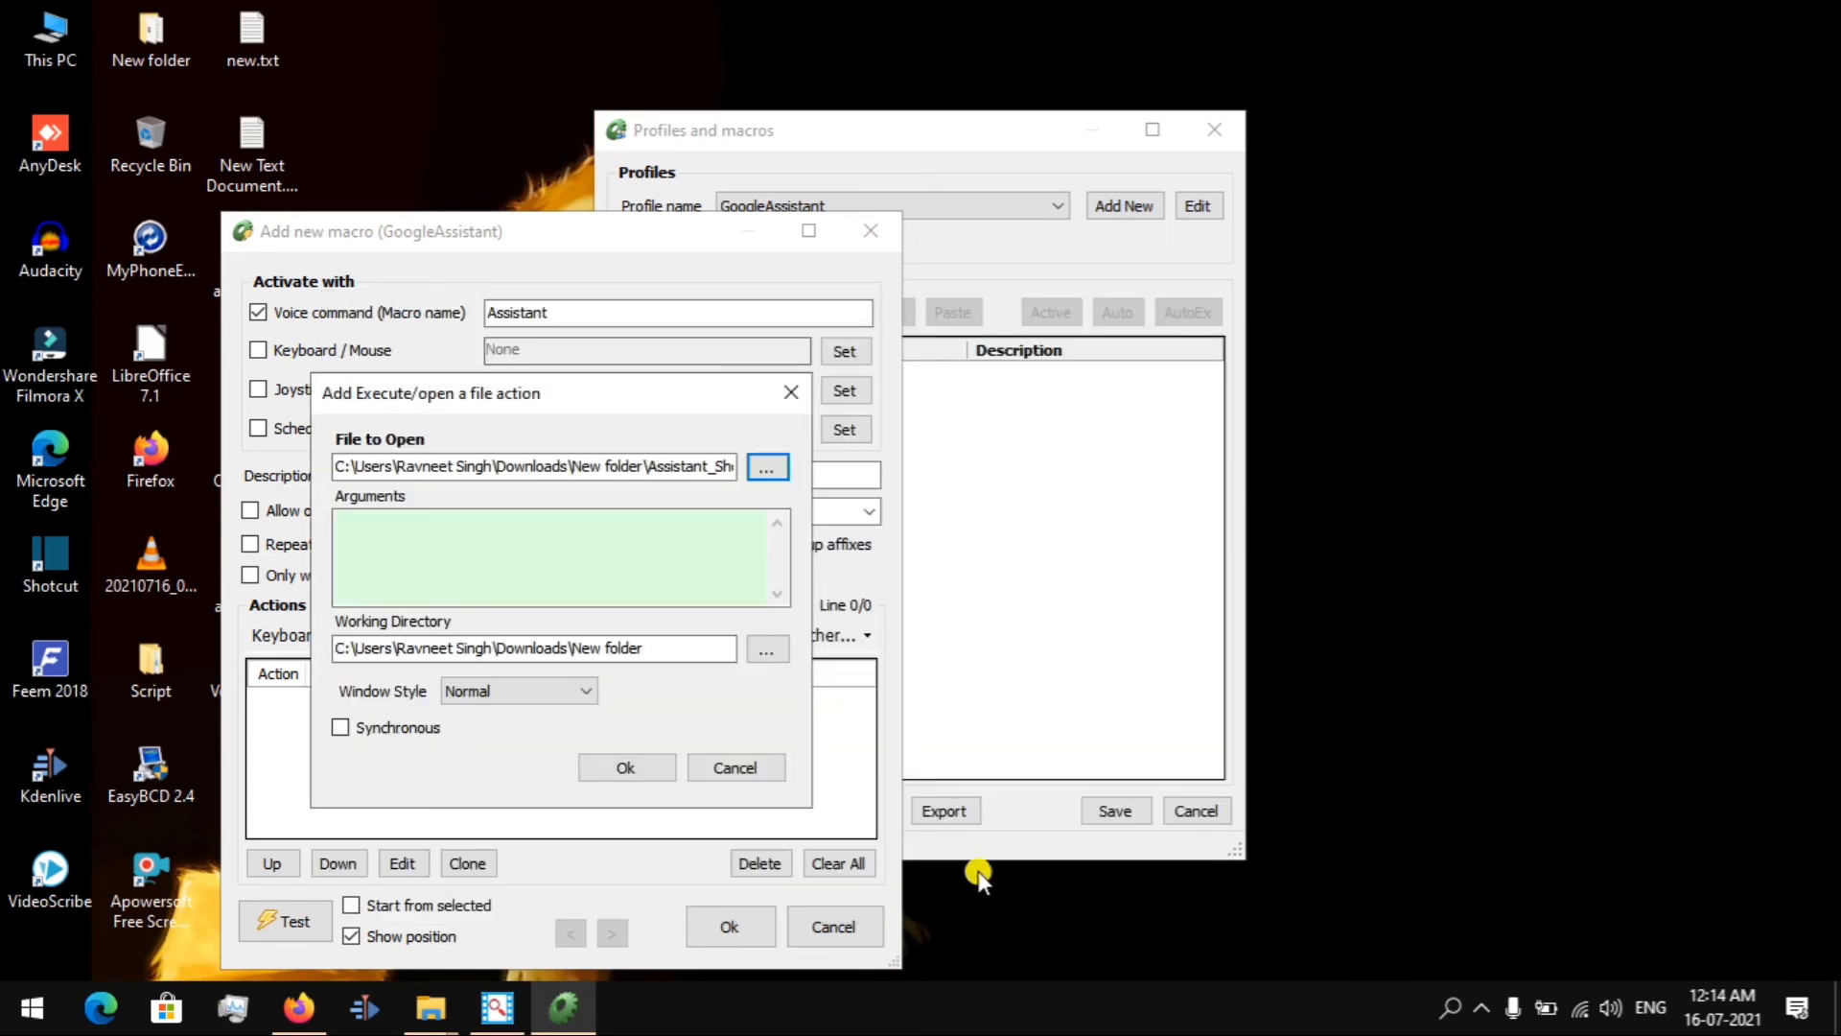
{"action": "left_click", "coordinate": [613, 768]}
{"action": "left_click", "coordinate": [743, 919]}
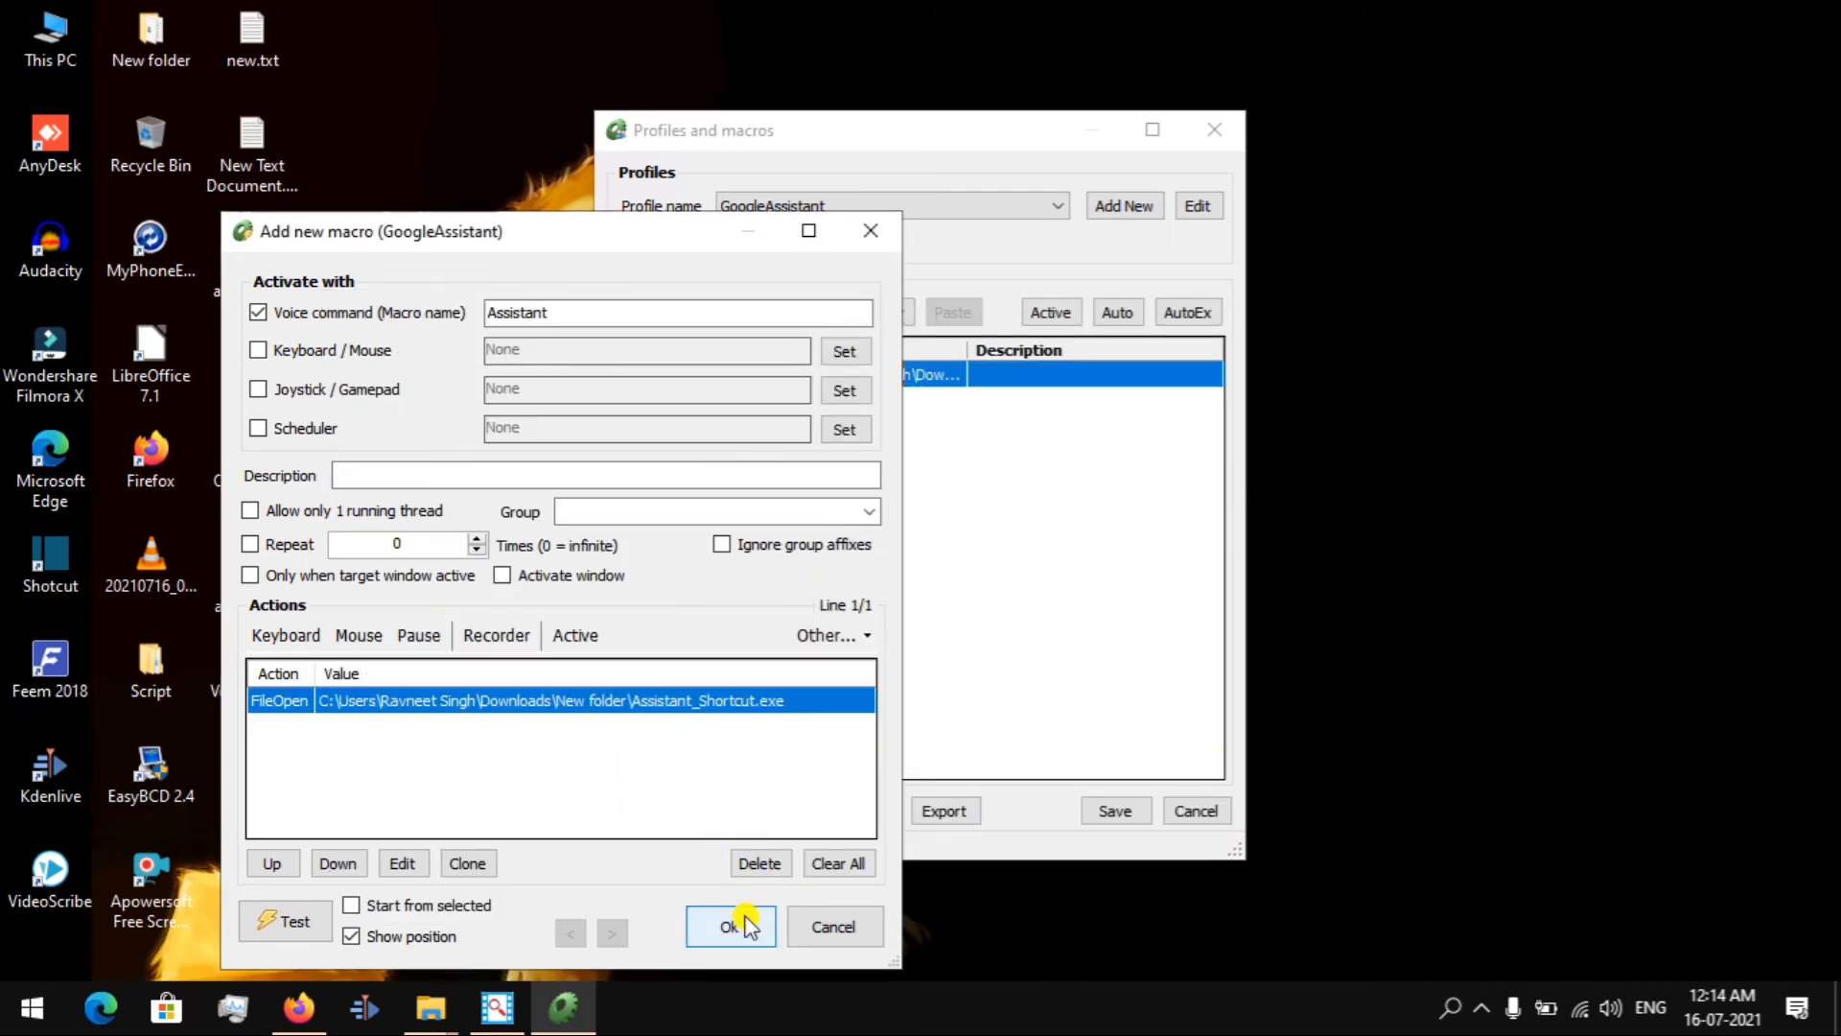
Save the GoogleAssistant profile, untick Auto switching, and launch Assistant by saying 'assistant'.
{"action": "left_click", "coordinate": [1114, 810]}
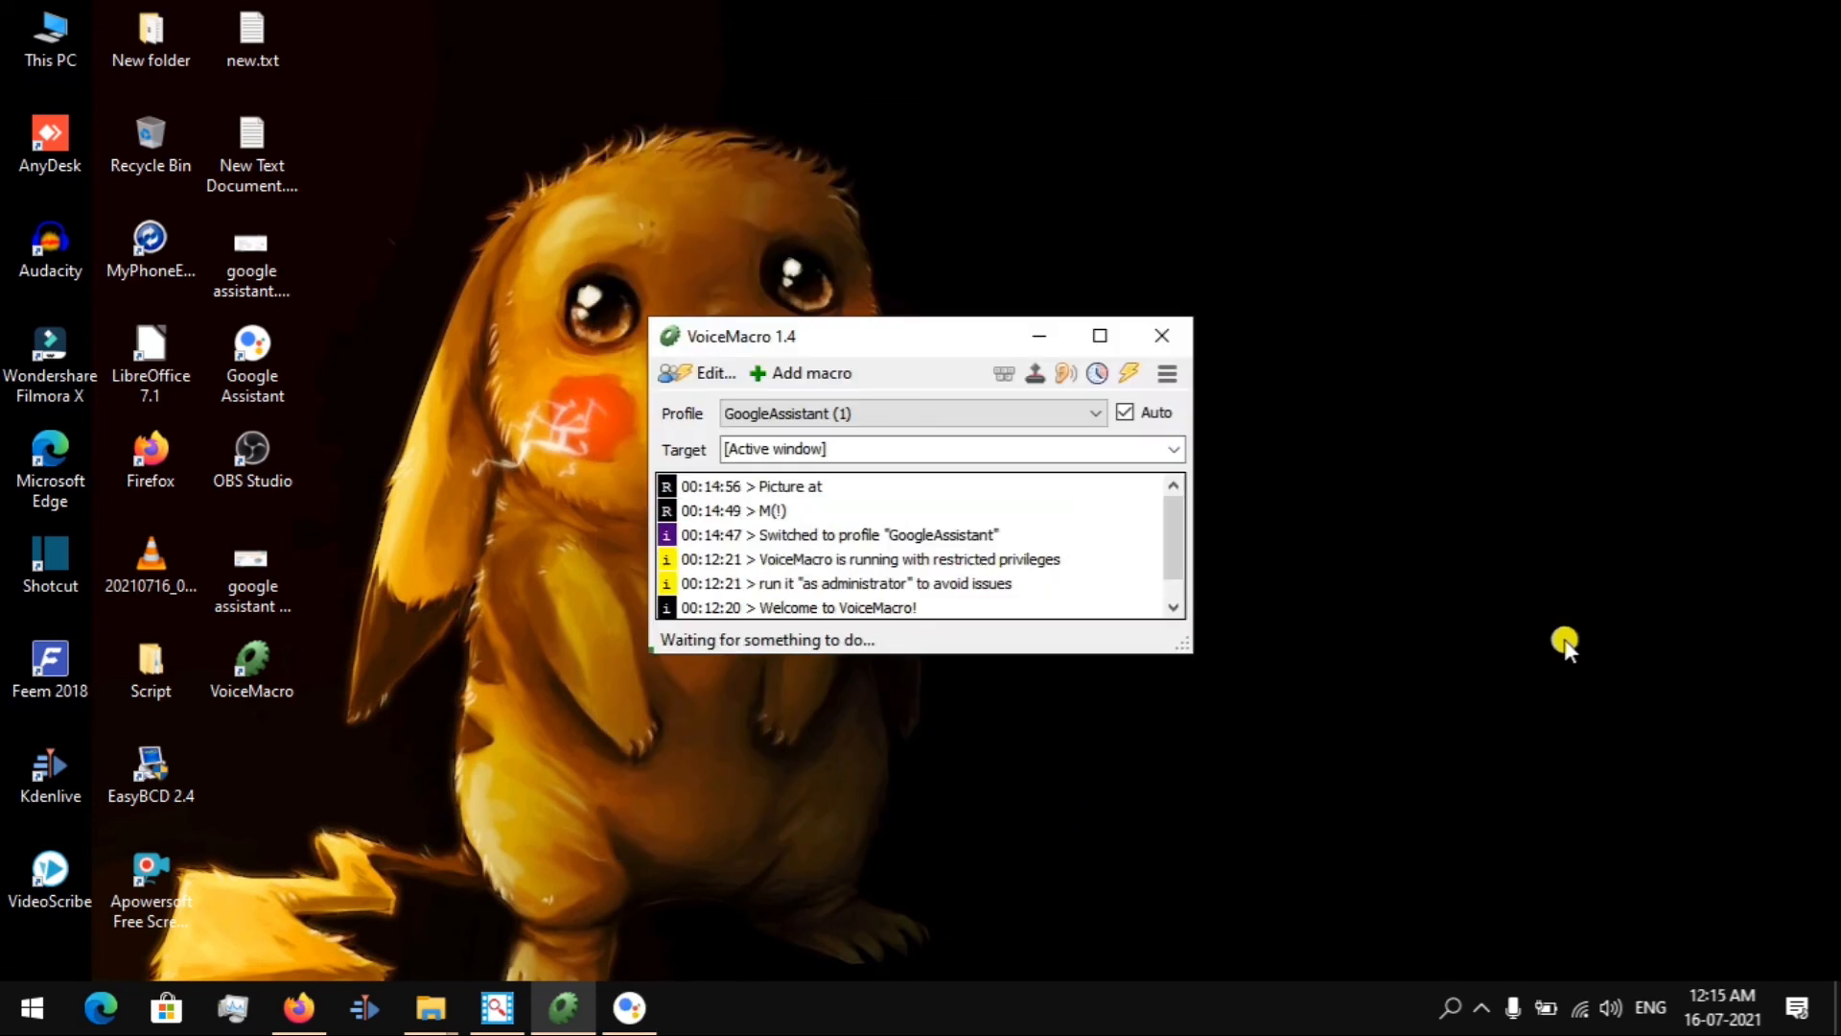
{"action": "left_click", "coordinate": [1127, 412]}
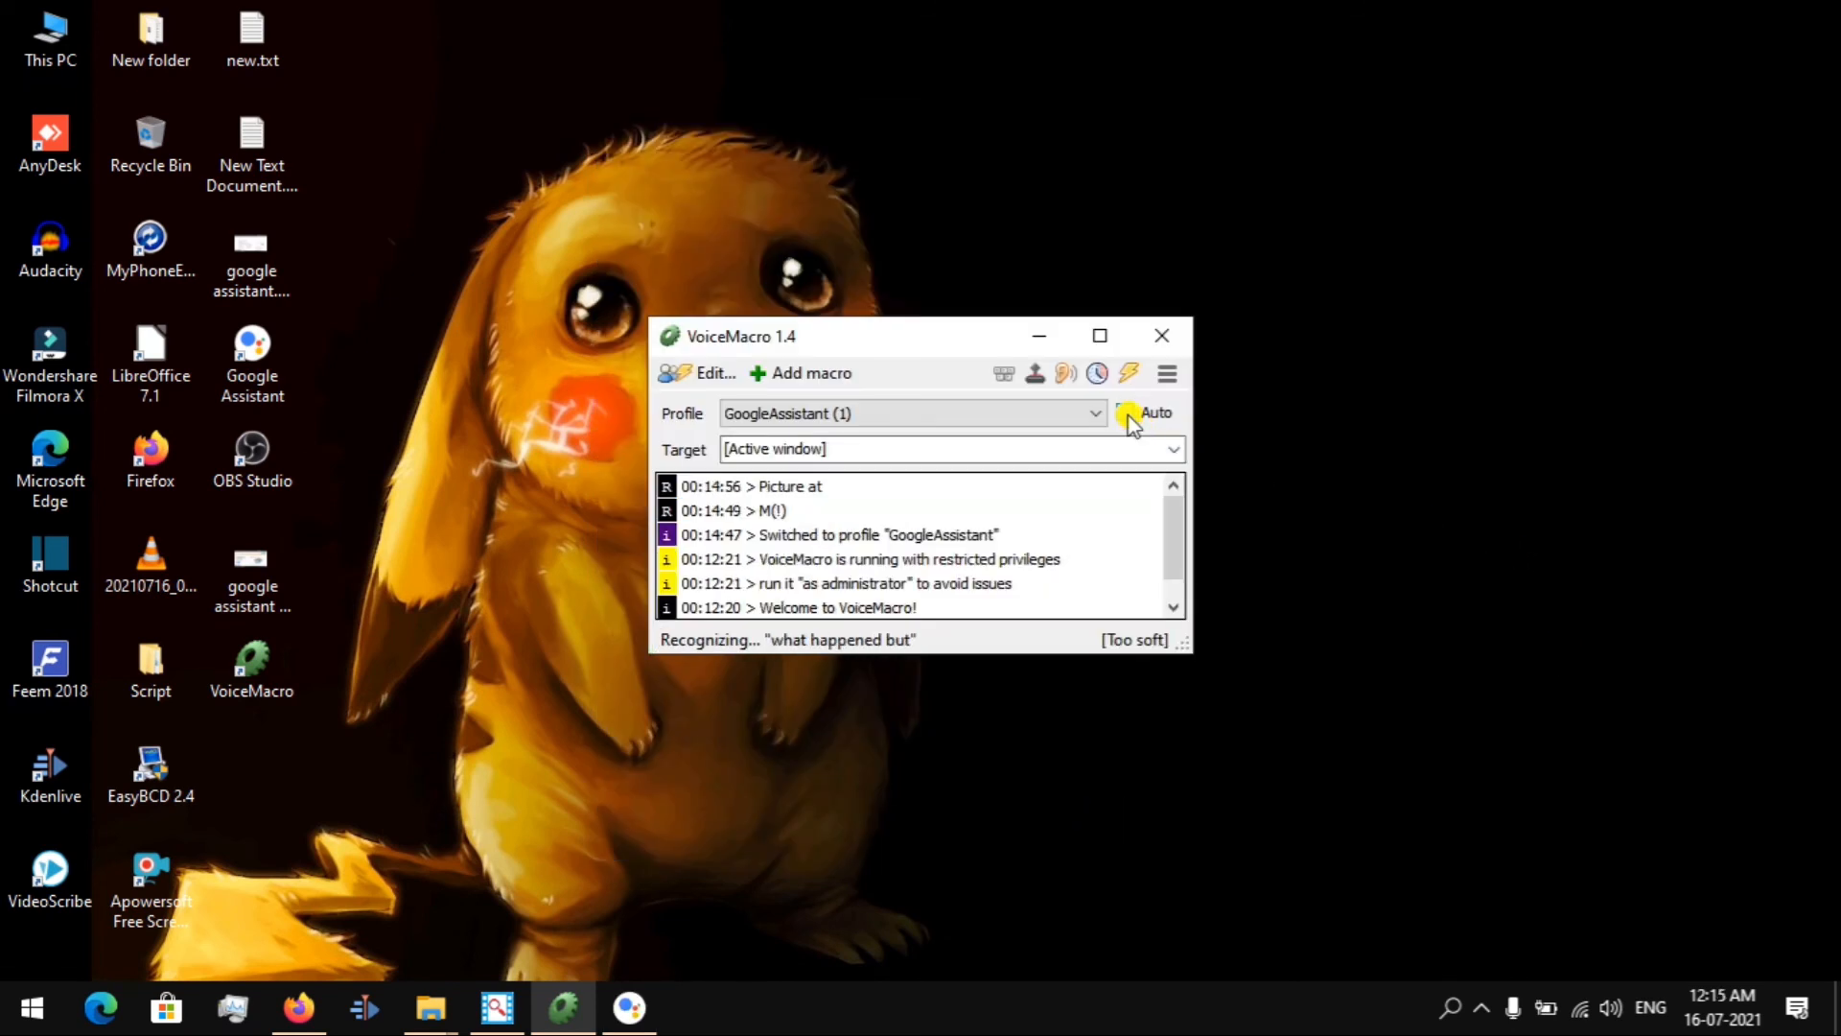
{"action": "left_click", "coordinate": [1167, 375]}
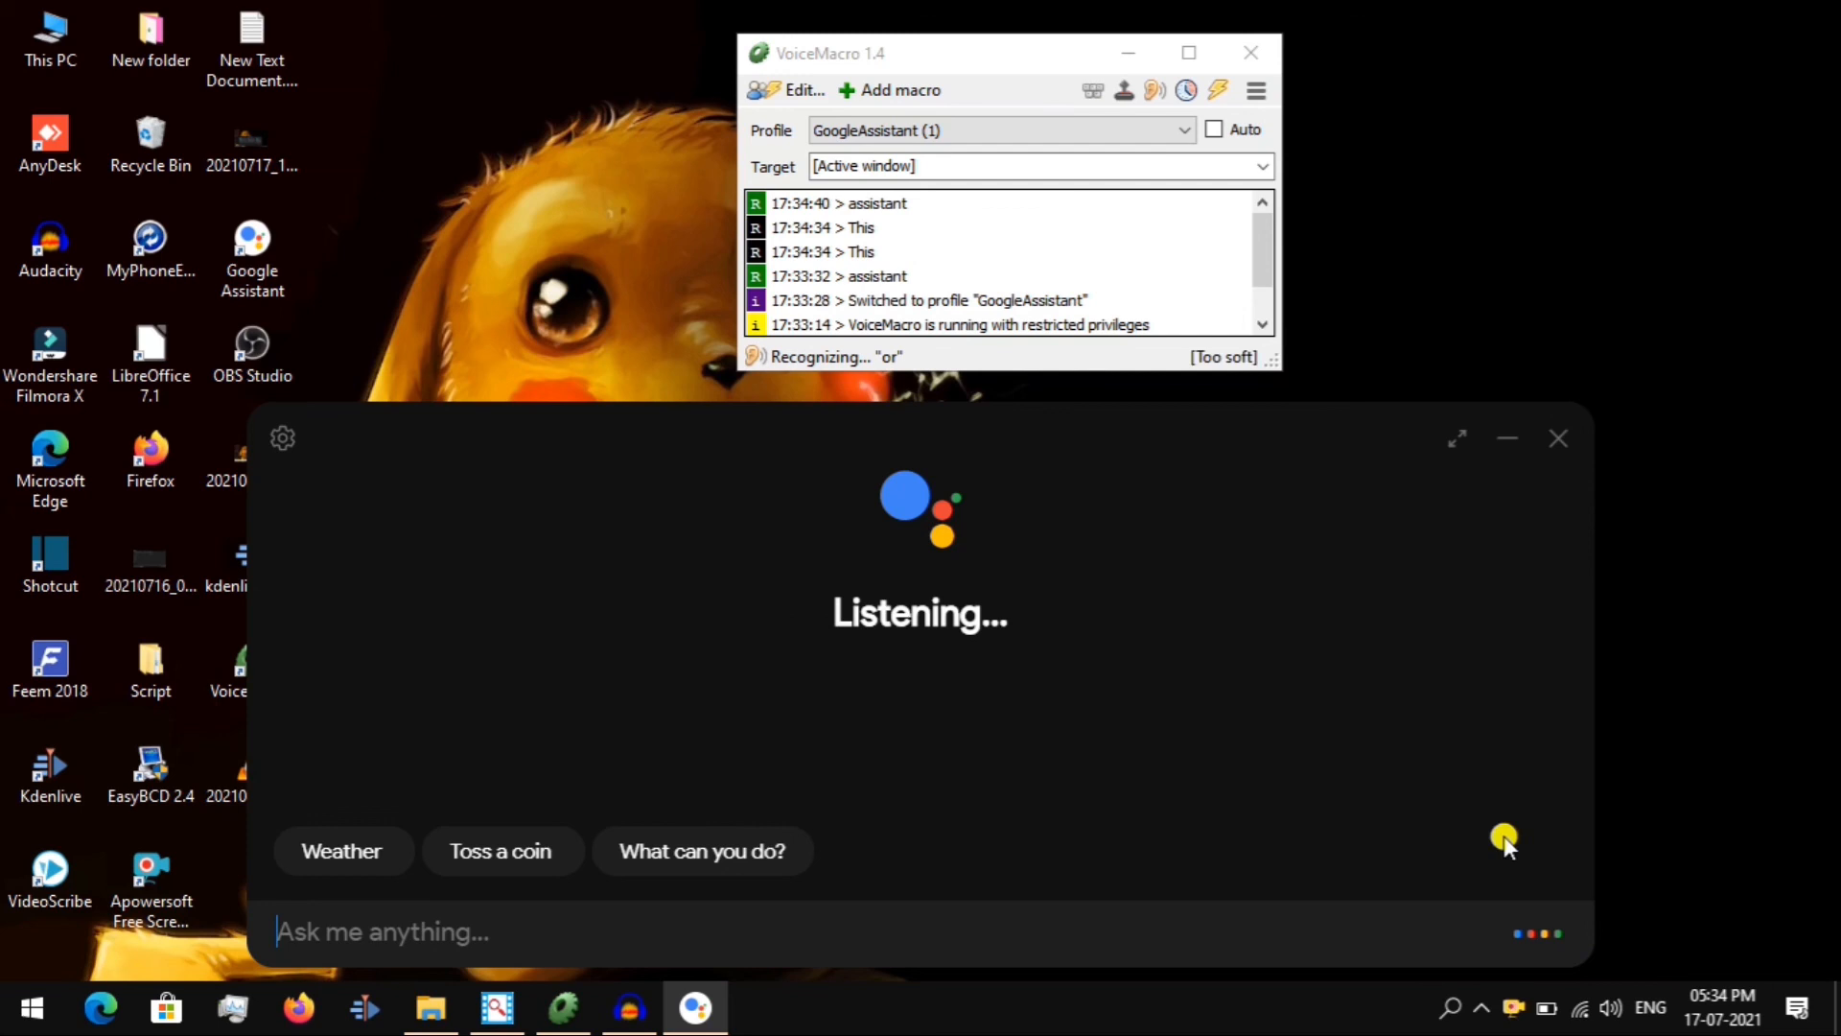
{"action": "left_click", "coordinate": [1544, 925]}
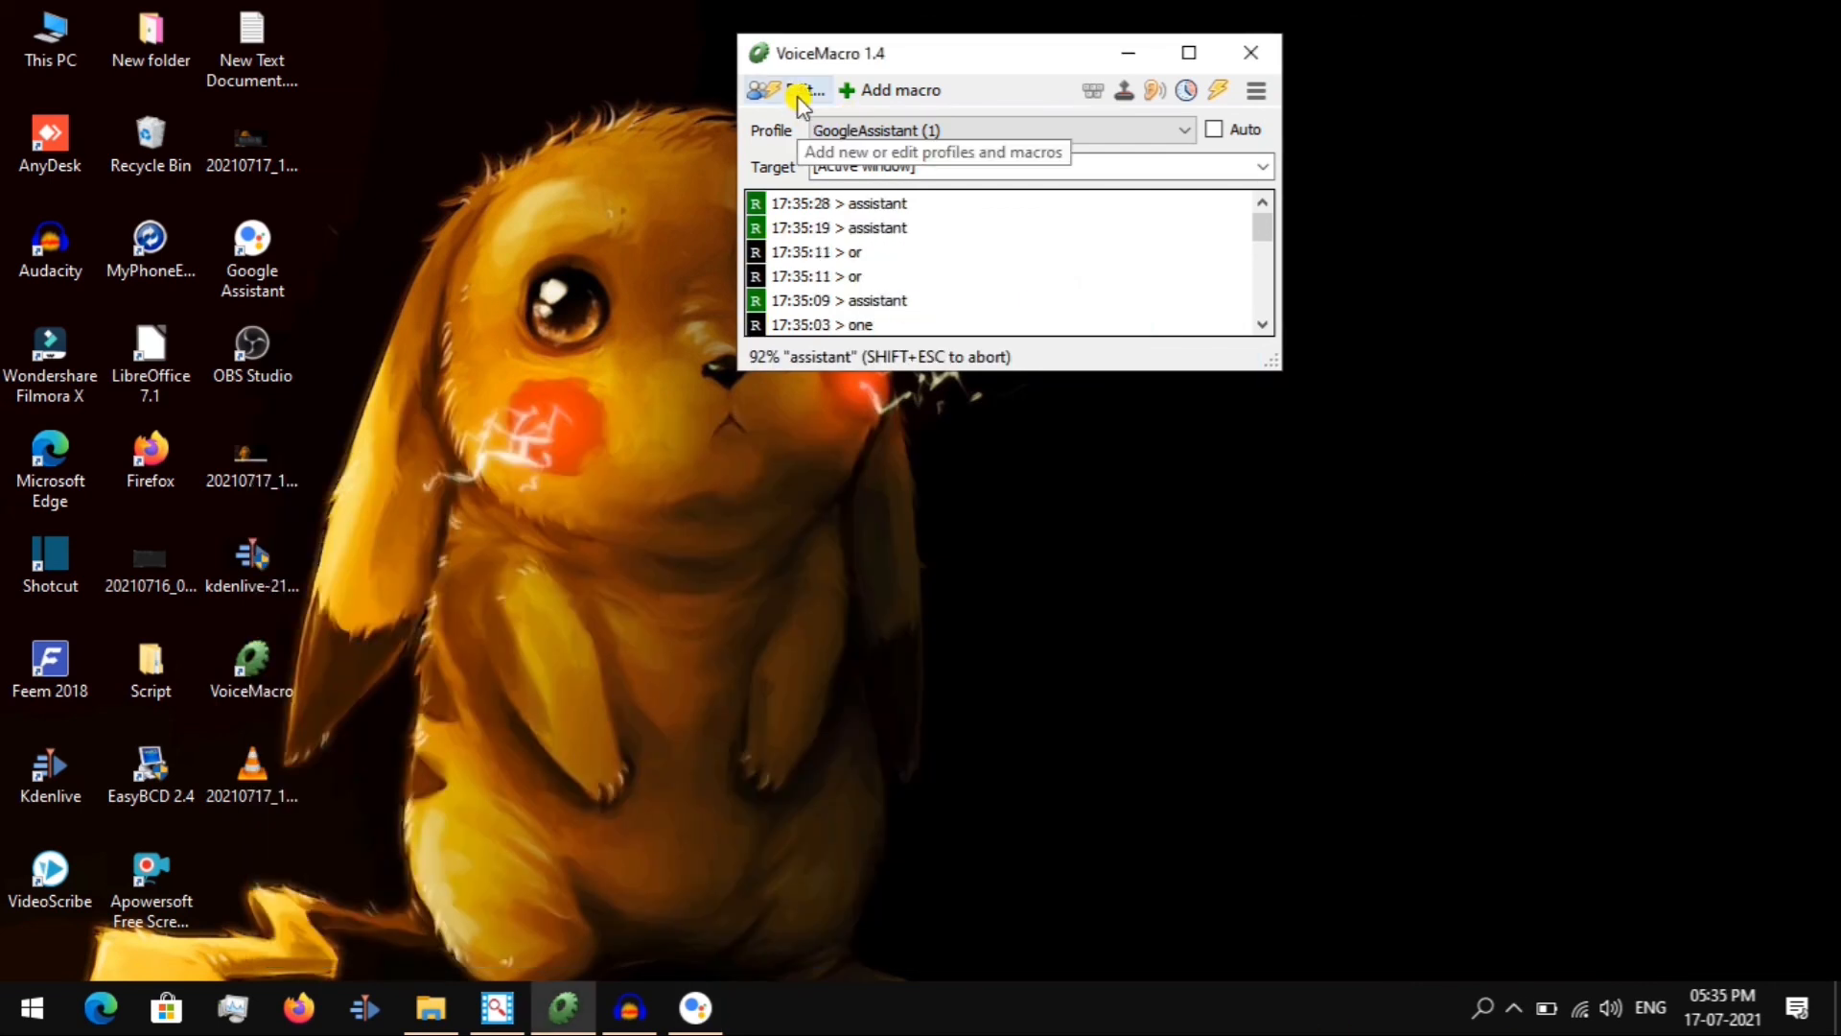
Replace the macro's voice command 'assistant' with 'jack', save the profile, and reopen Google Assistant.
{"action": "left_click", "coordinate": [794, 89]}
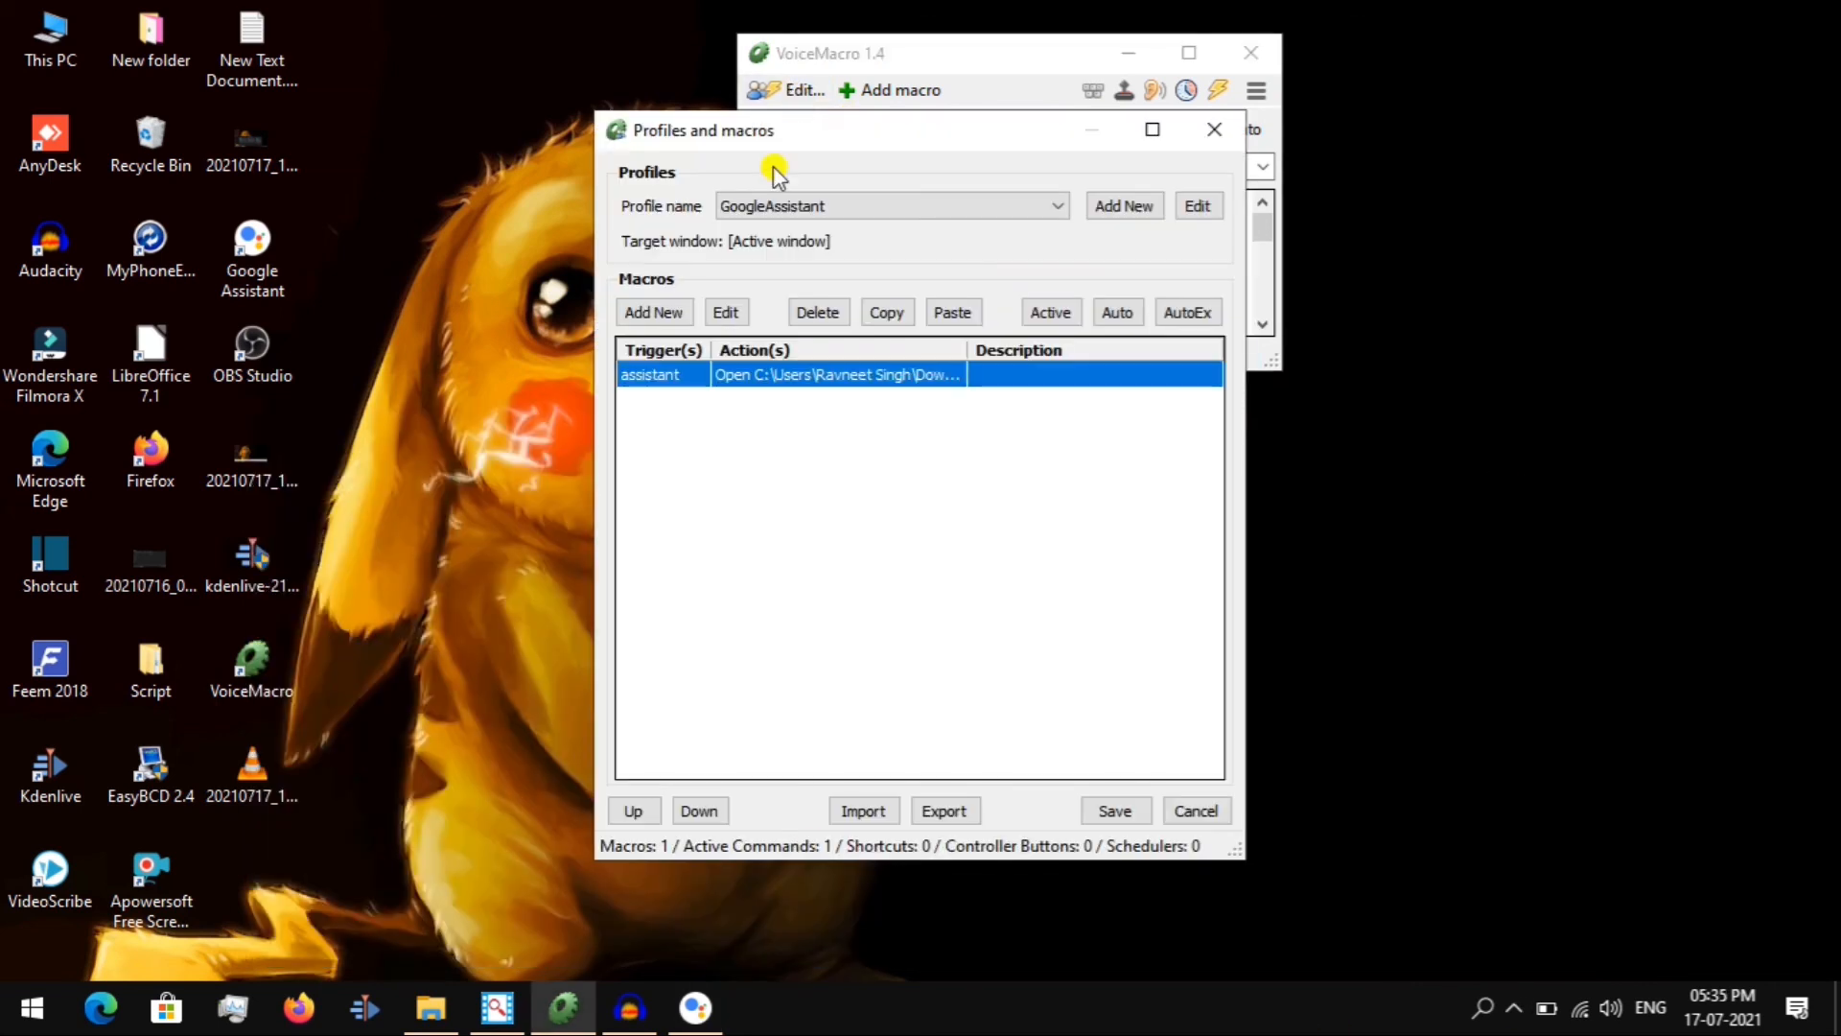
{"action": "left_click", "coordinate": [726, 312]}
{"action": "double_click", "coordinate": [660, 277]}
{"action": "type", "text": "jack"}
{"action": "left_click", "coordinate": [694, 891]}
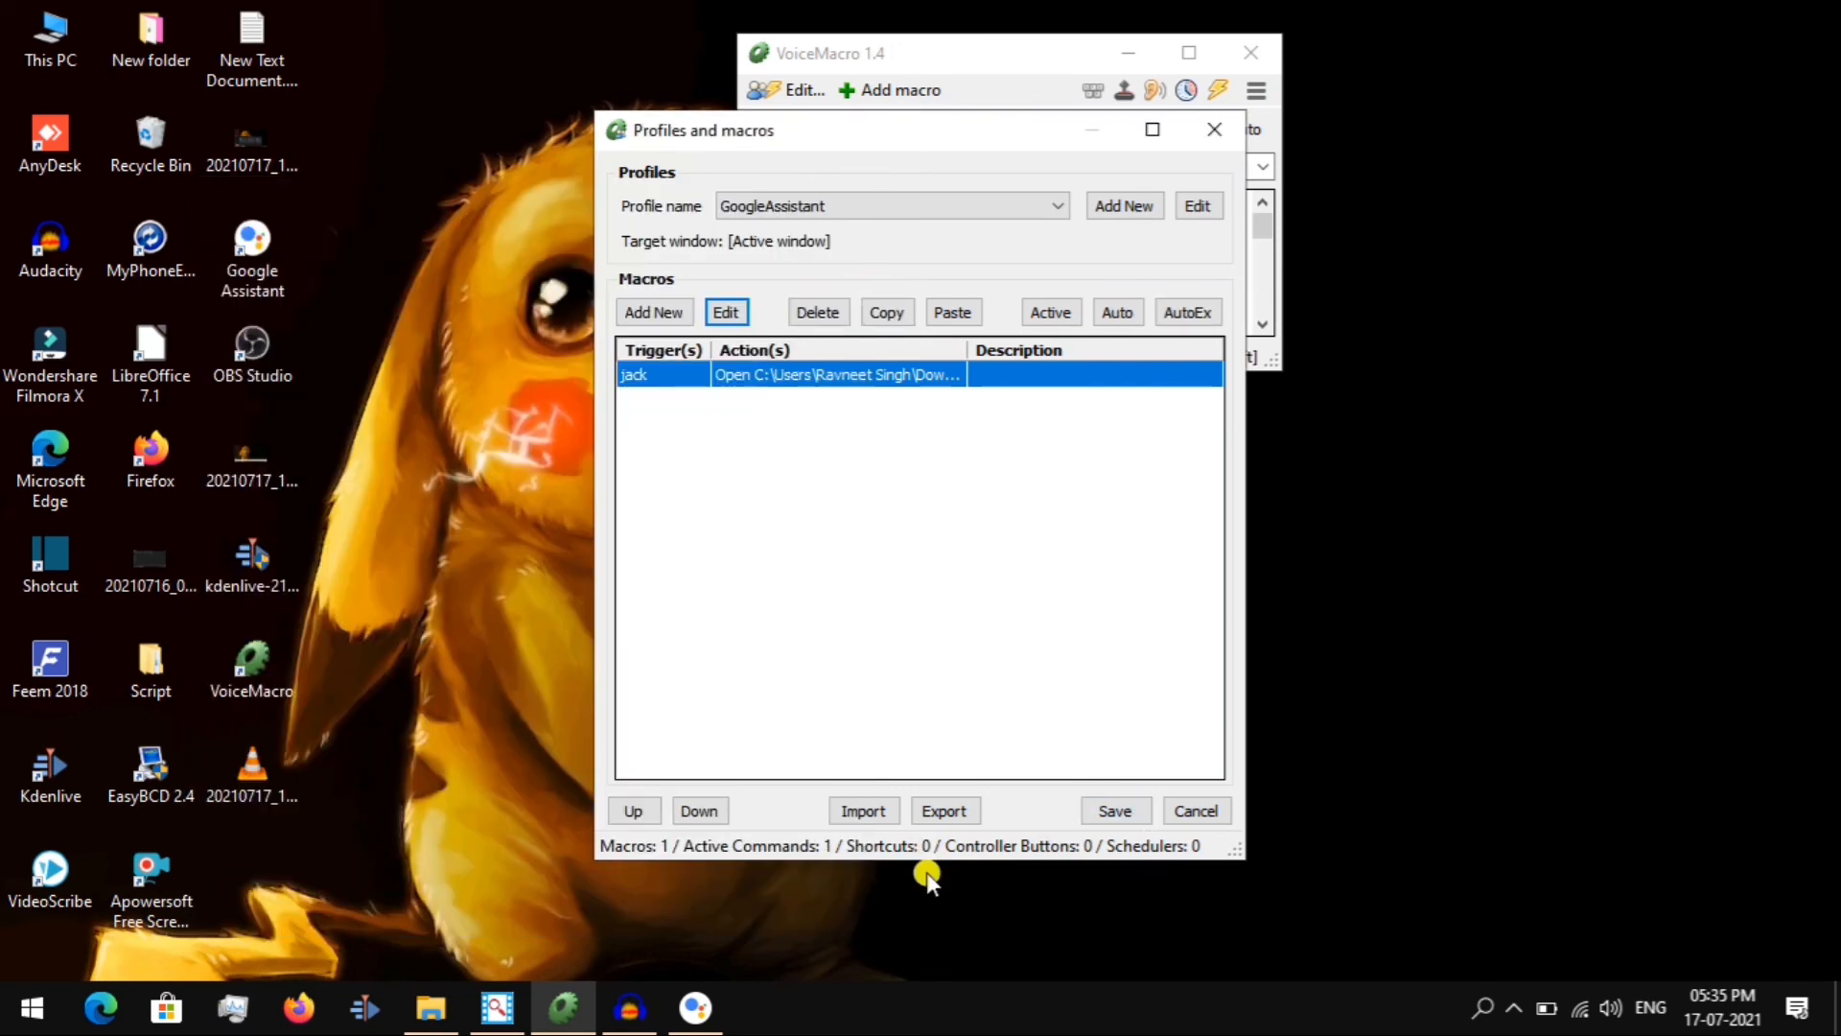
{"action": "left_click", "coordinate": [1112, 812]}
{"action": "left_click", "coordinate": [721, 999]}
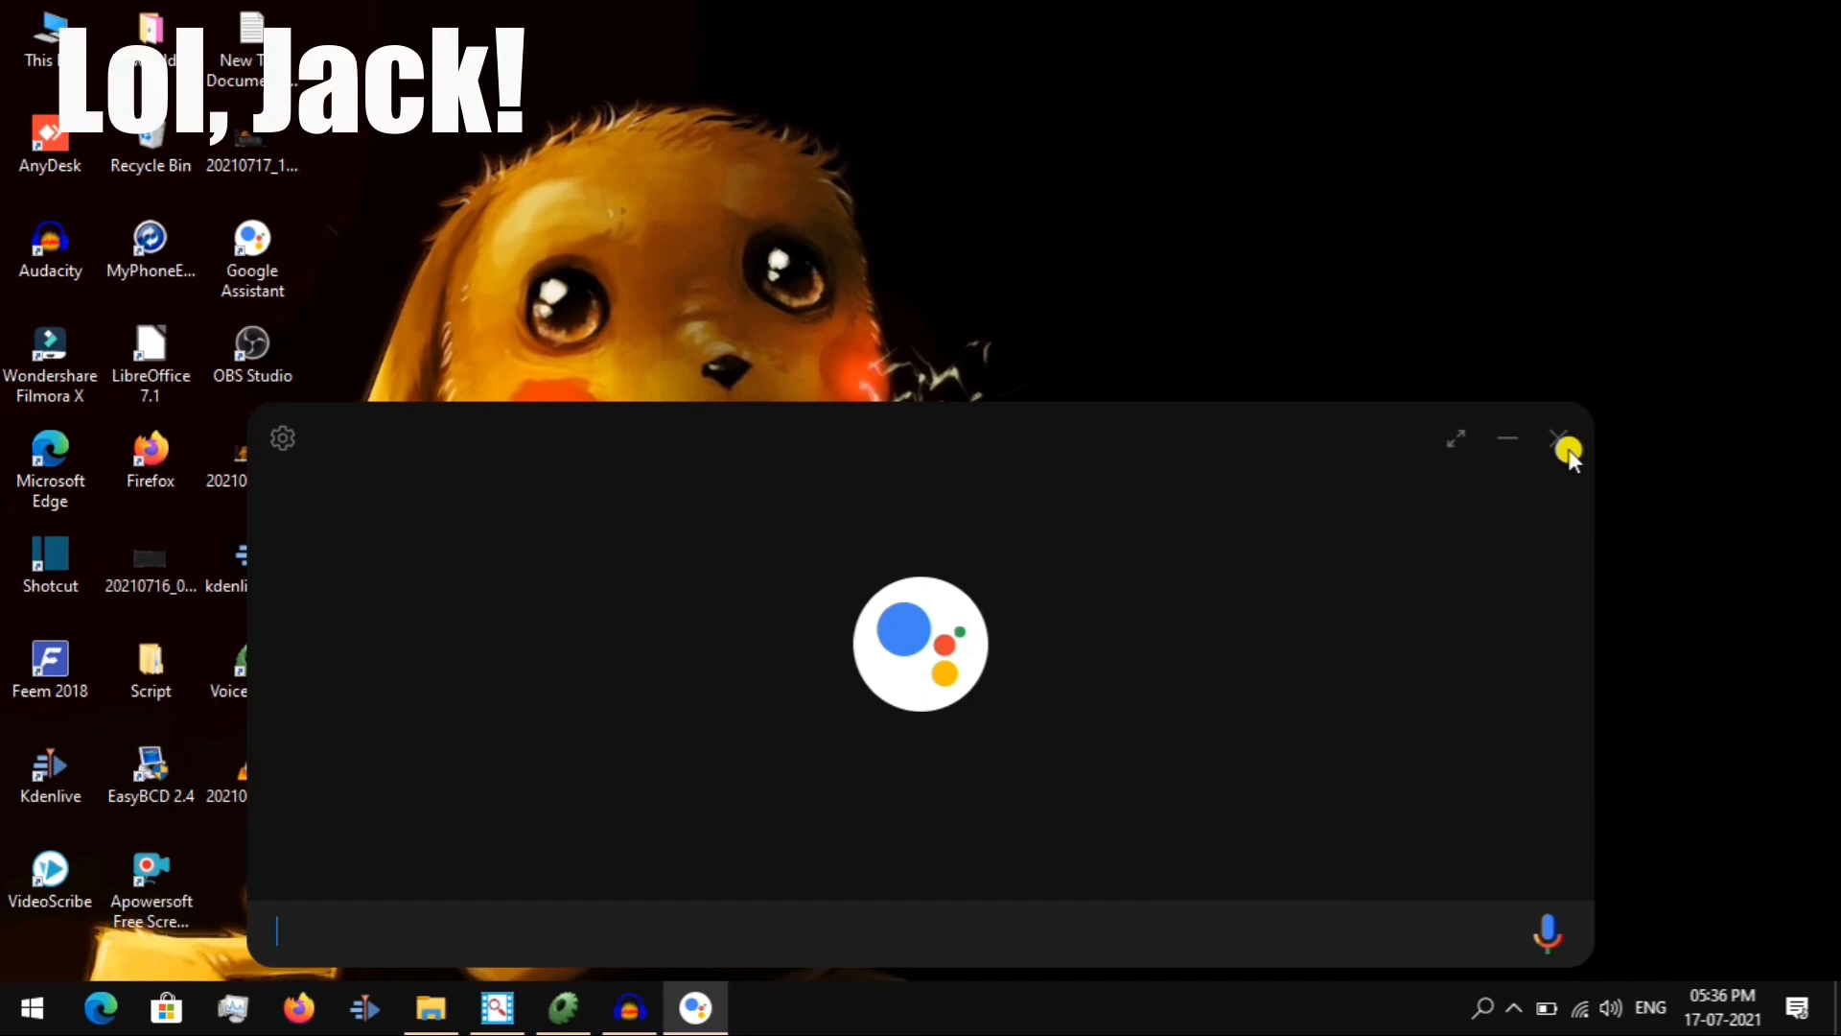
Close the Google Assistant window with its top-right X.
{"action": "left_click", "coordinate": [1567, 449]}
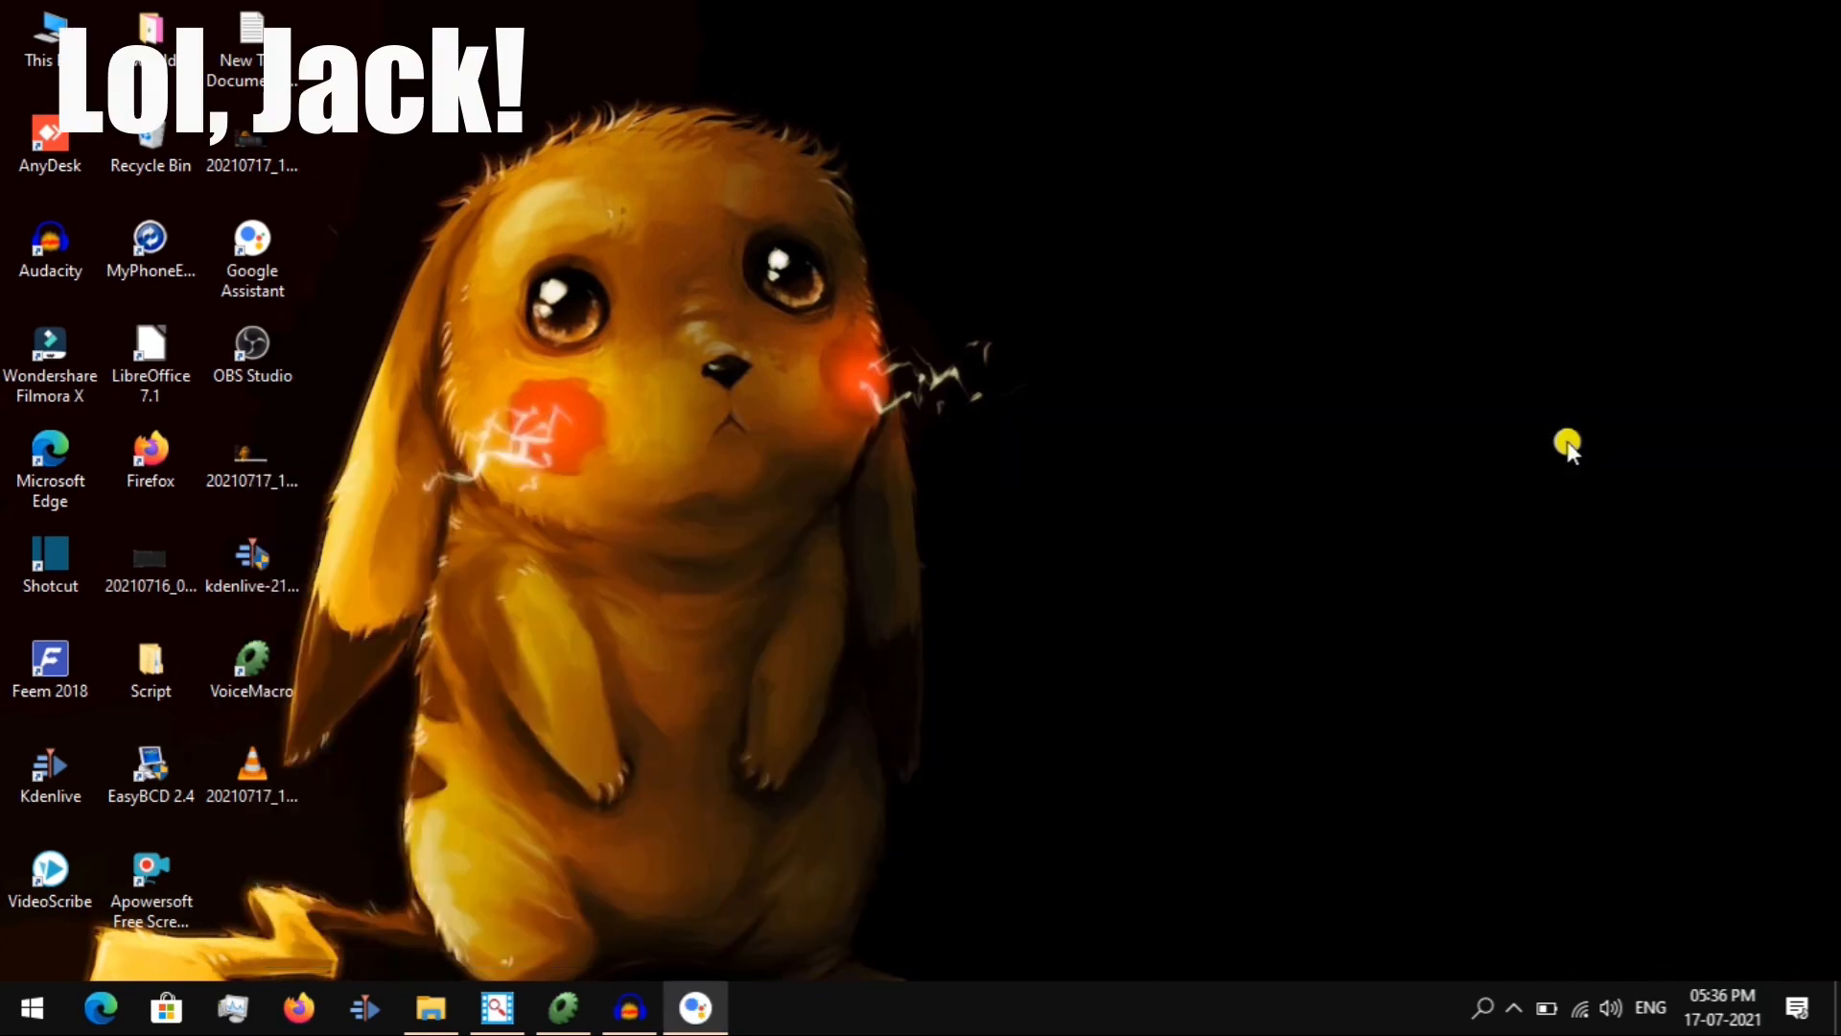